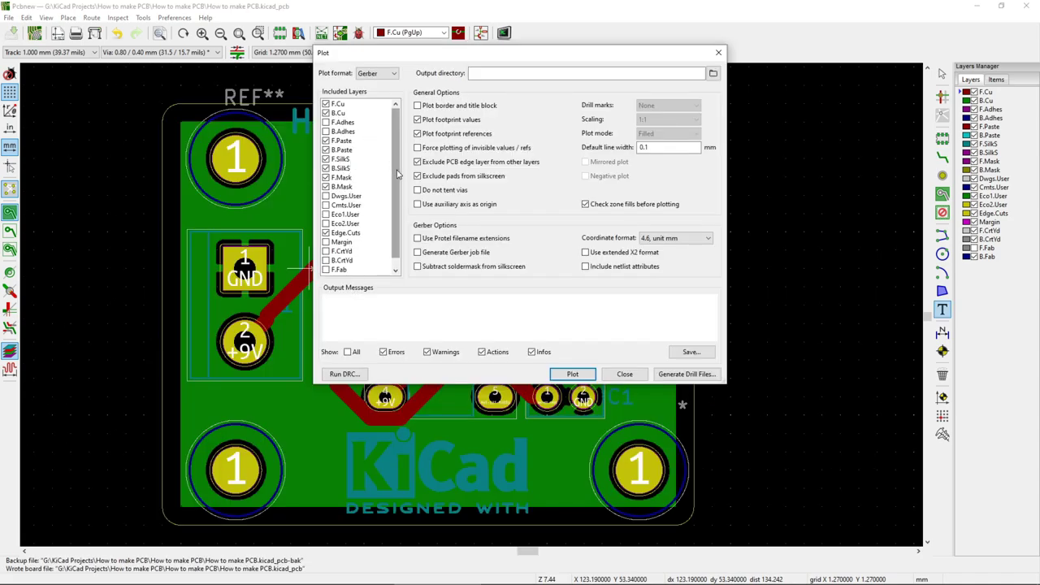
# Step: Scroll the project tree to show How to make PCB.pro's board, netlist, schematic and library files
pyautogui.scroll(-1, 397, 212)
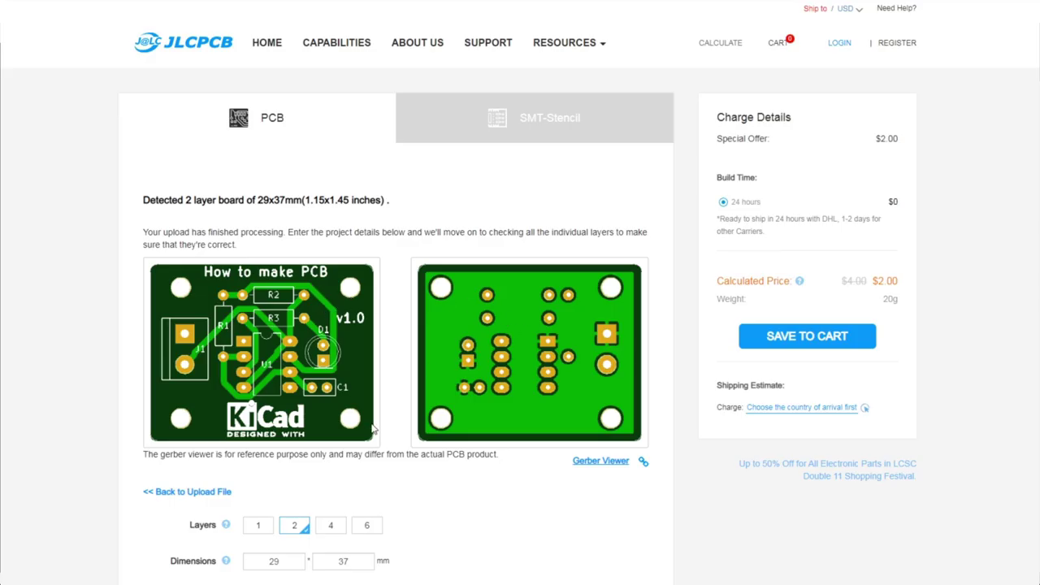
pyautogui.scroll(-3, 406, 408)
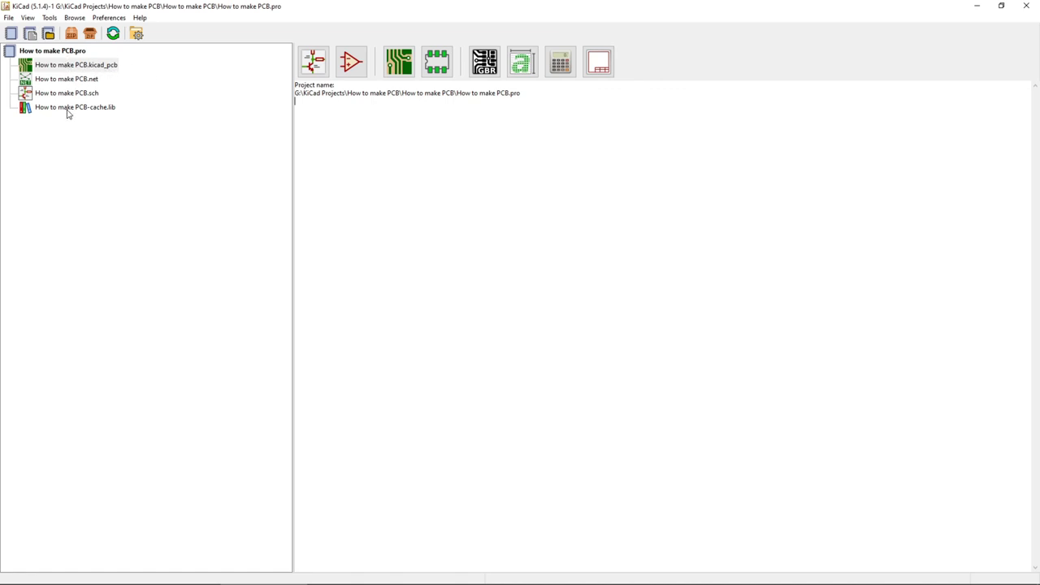
# Step: Open the board in Pcbnew and import How to make PCB.net, placing its footprints on the board
pyautogui.doubleClick(86, 65)
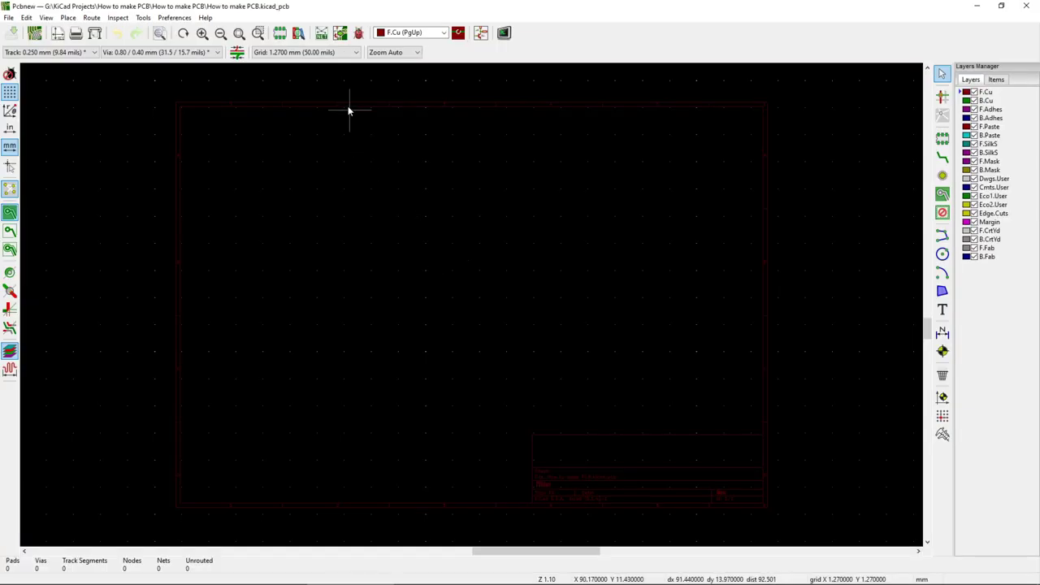
pyautogui.click(321, 33)
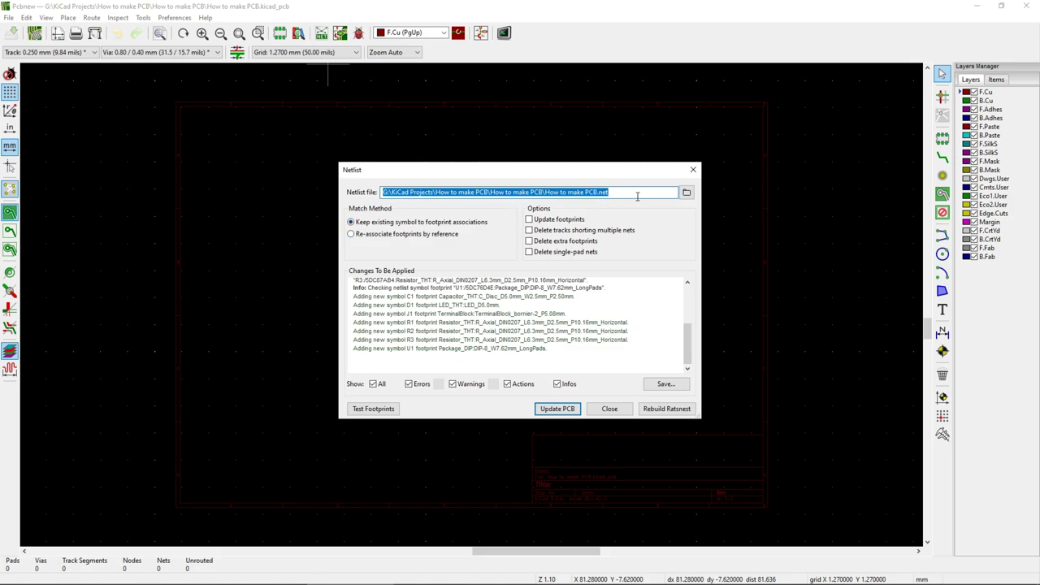
pyautogui.click(686, 193)
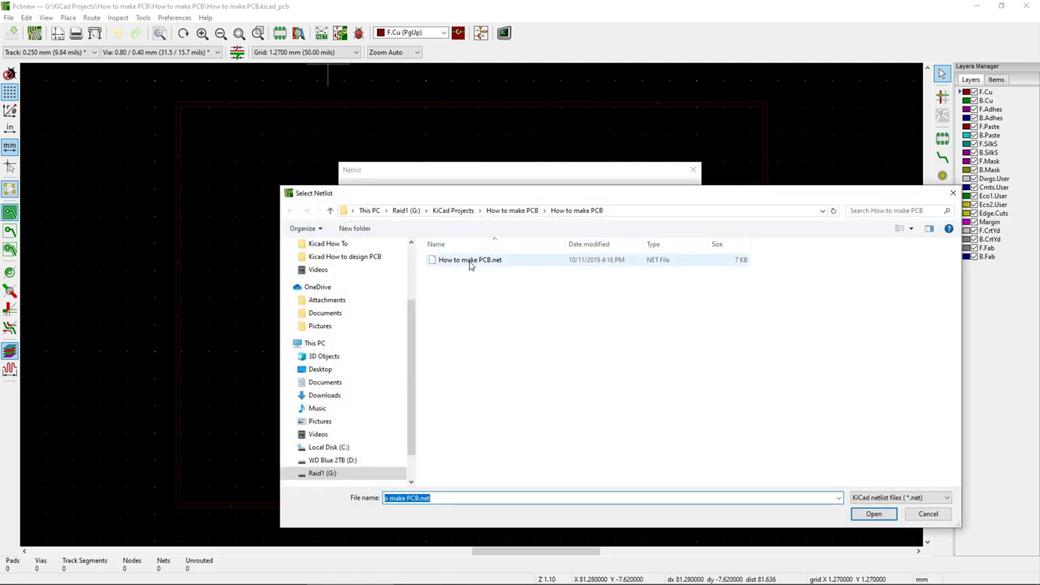
pyautogui.click(873, 514)
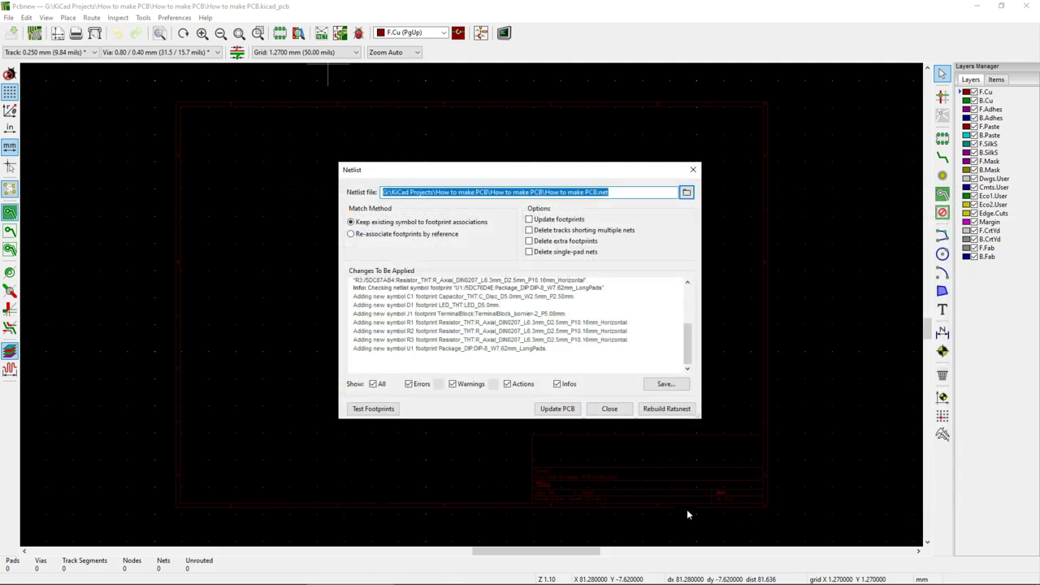
pyautogui.click(561, 409)
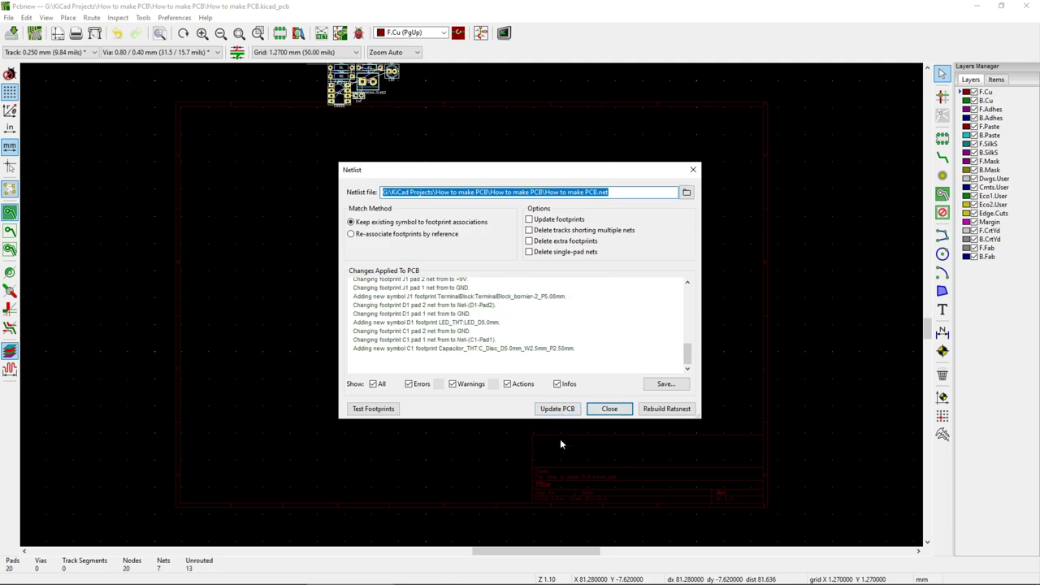
pyautogui.click(609, 408)
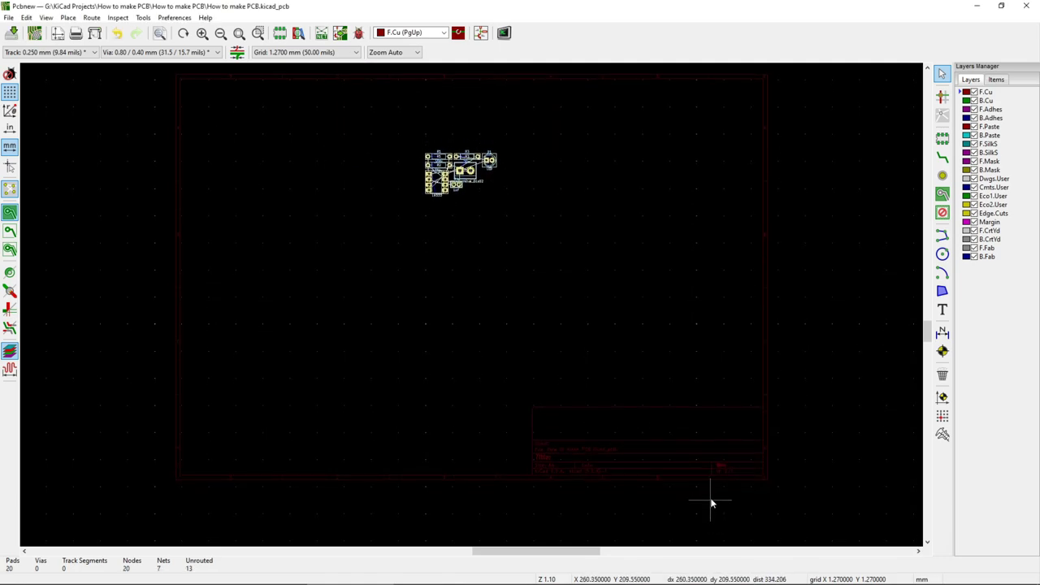
# Step: Zoom in on the imported R1–R3, LM555, screw terminal, 1uF capacitor and LED footprints
pyautogui.scroll(5, 476, 300)
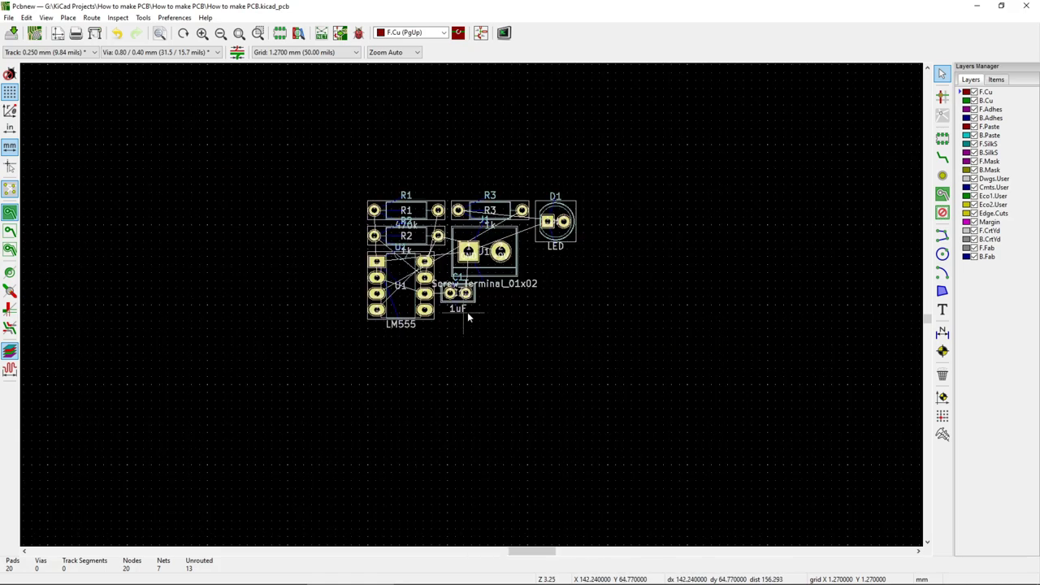
pyautogui.scroll(4, 467, 317)
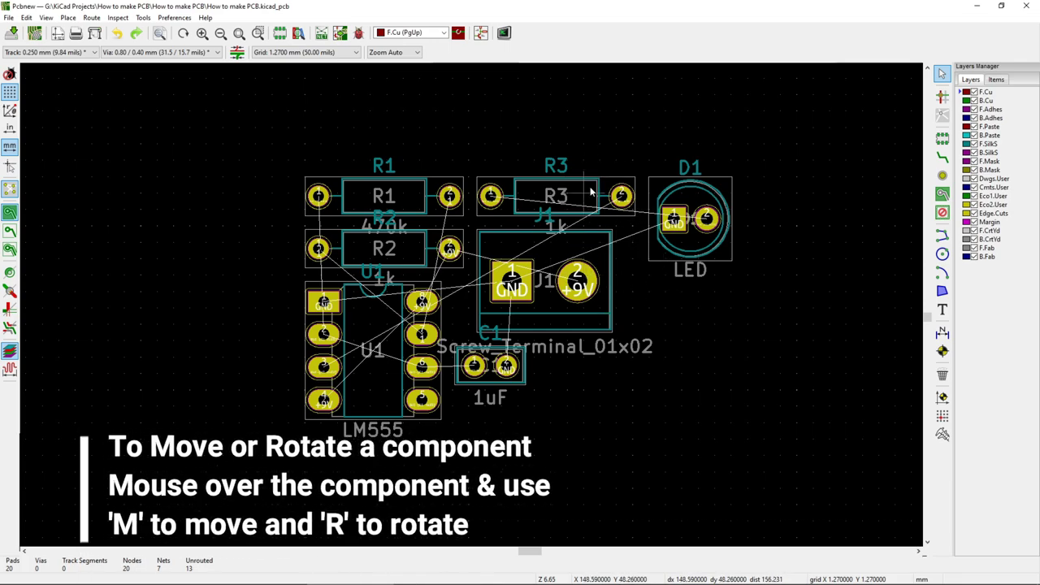
# Step: Move R3 to the left of U1 and shift LED D1 slightly lower and right
pyautogui.press('m')
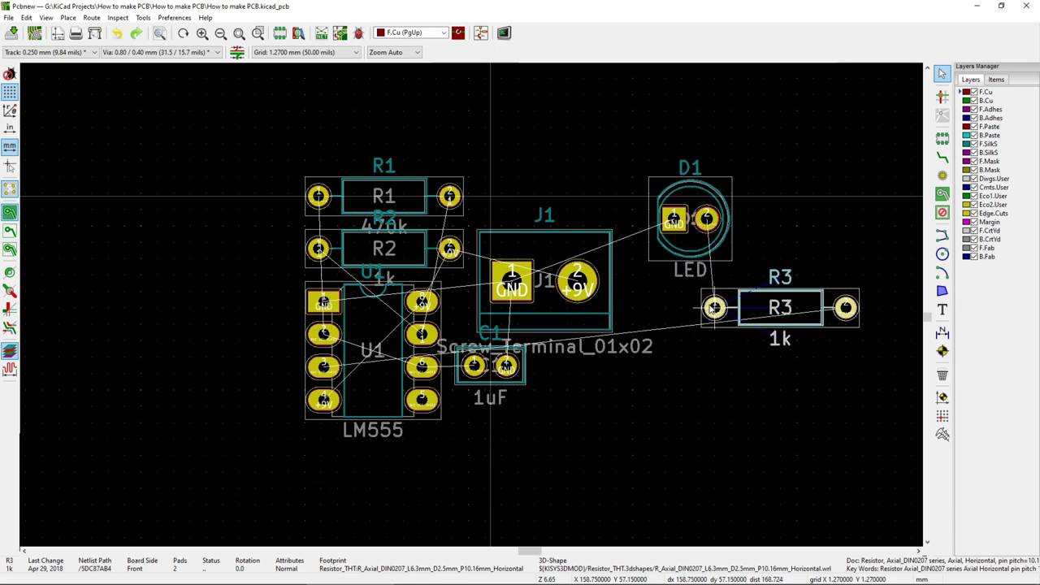
pyautogui.click(713, 307)
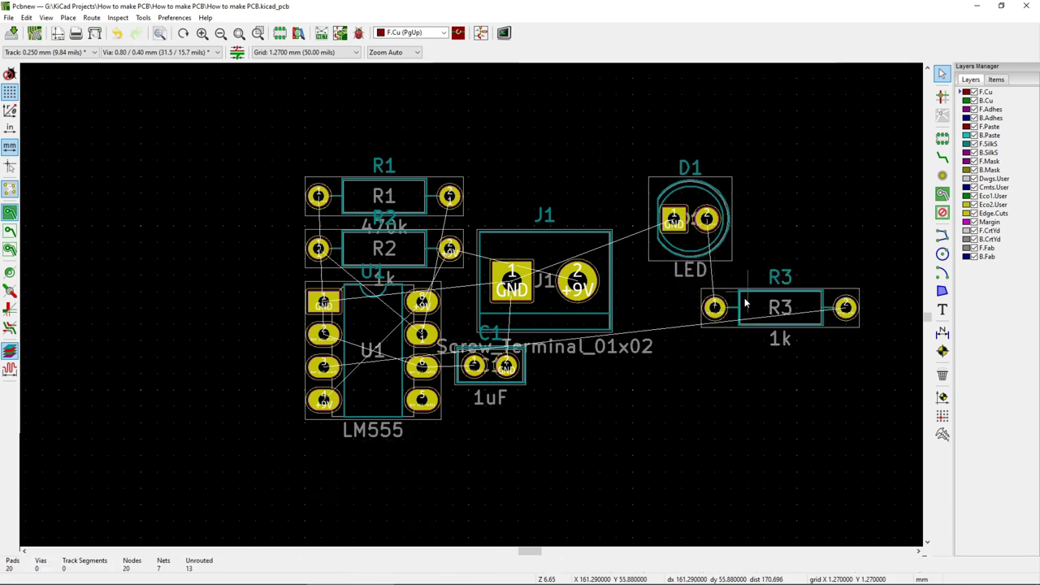
pyautogui.press('m')
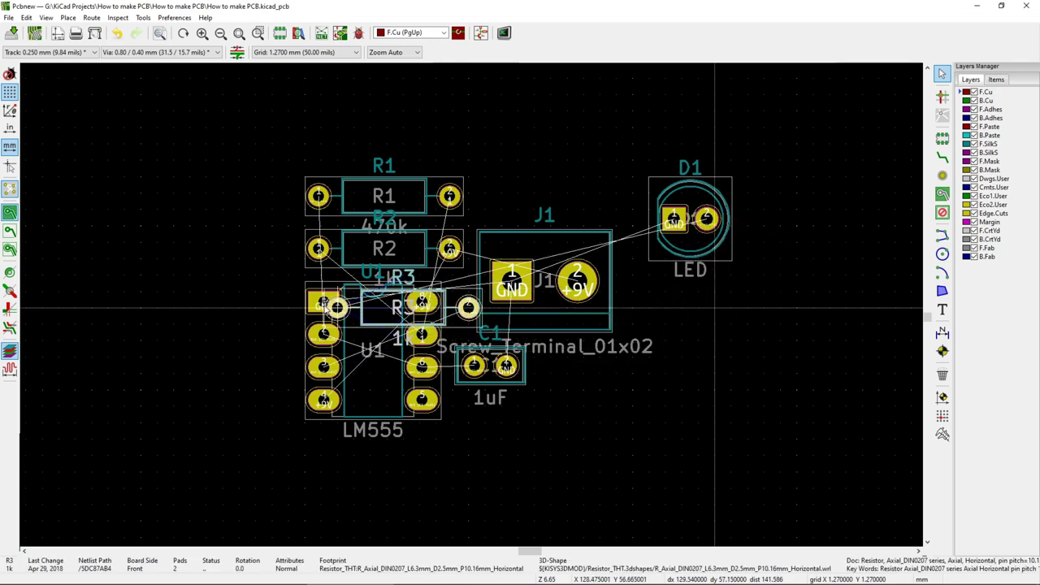
pyautogui.click(124, 275)
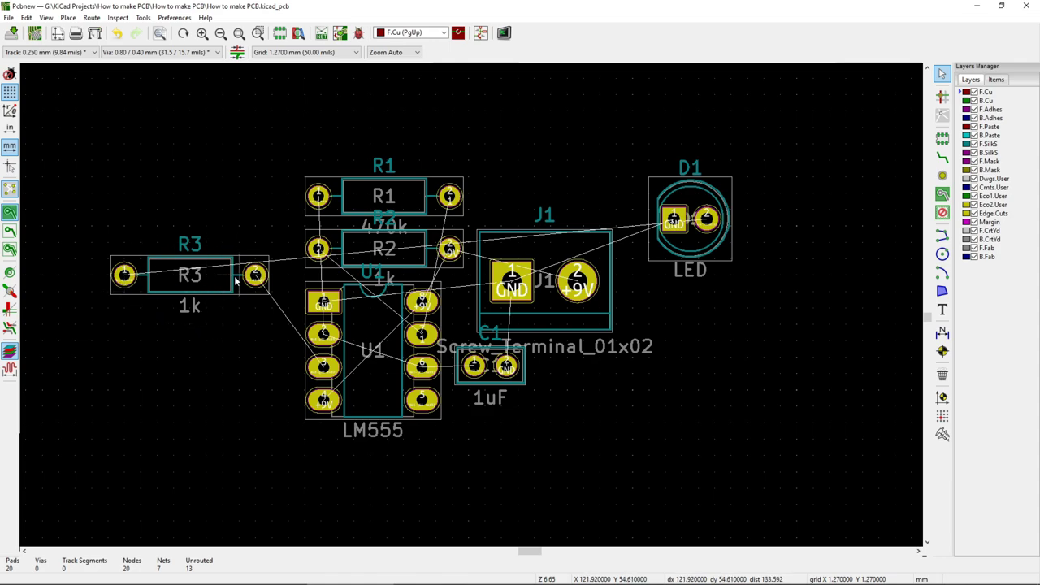
pyautogui.press('m')
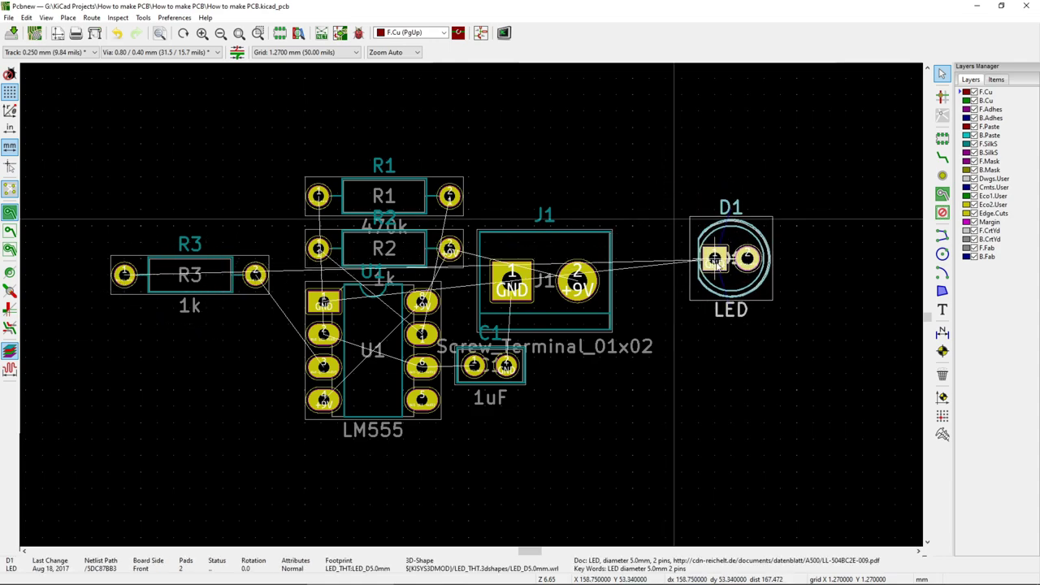
pyautogui.click(713, 258)
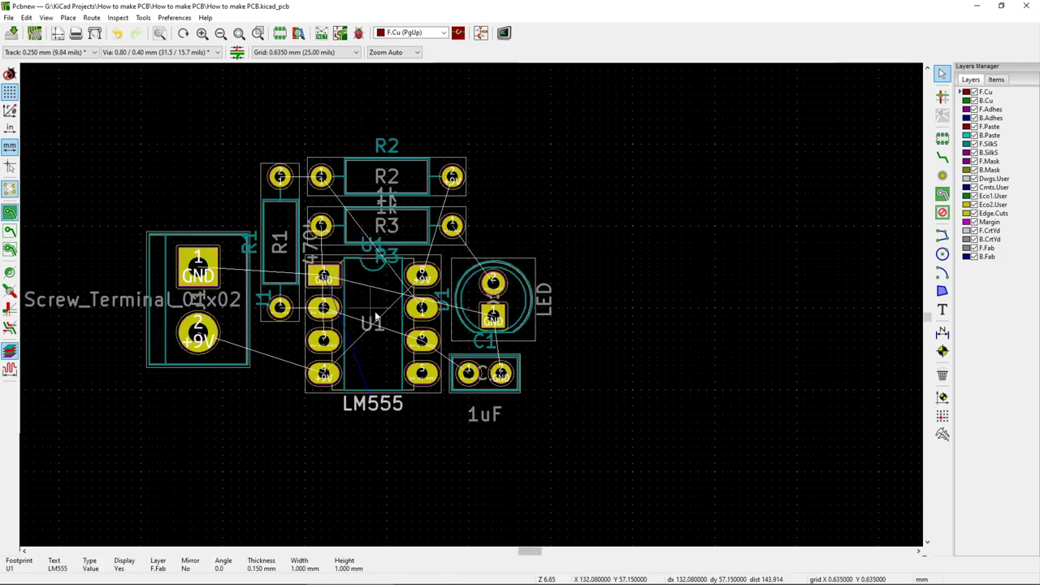
pyautogui.press('Escape')
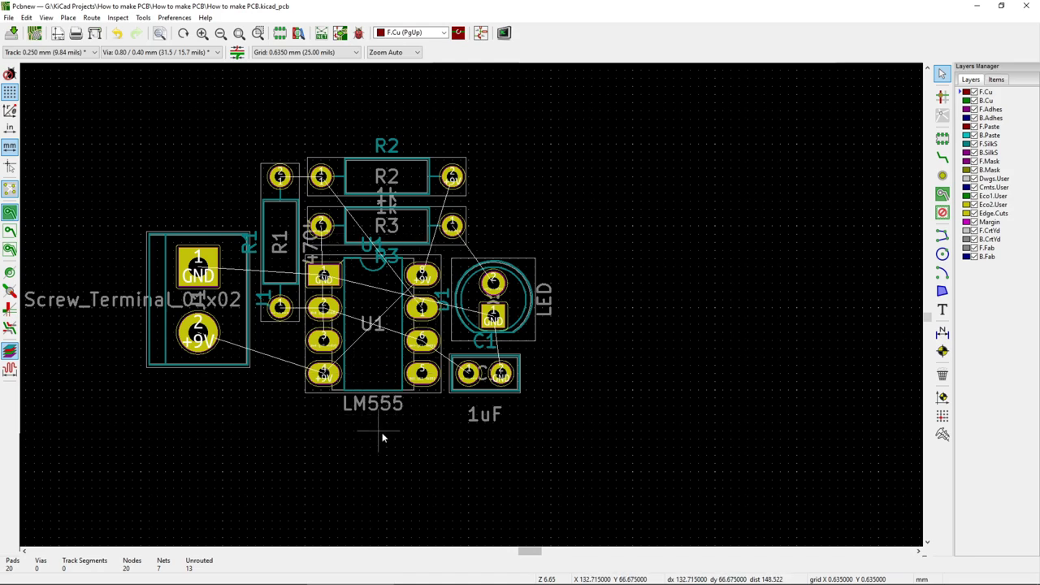
pyautogui.click(384, 406)
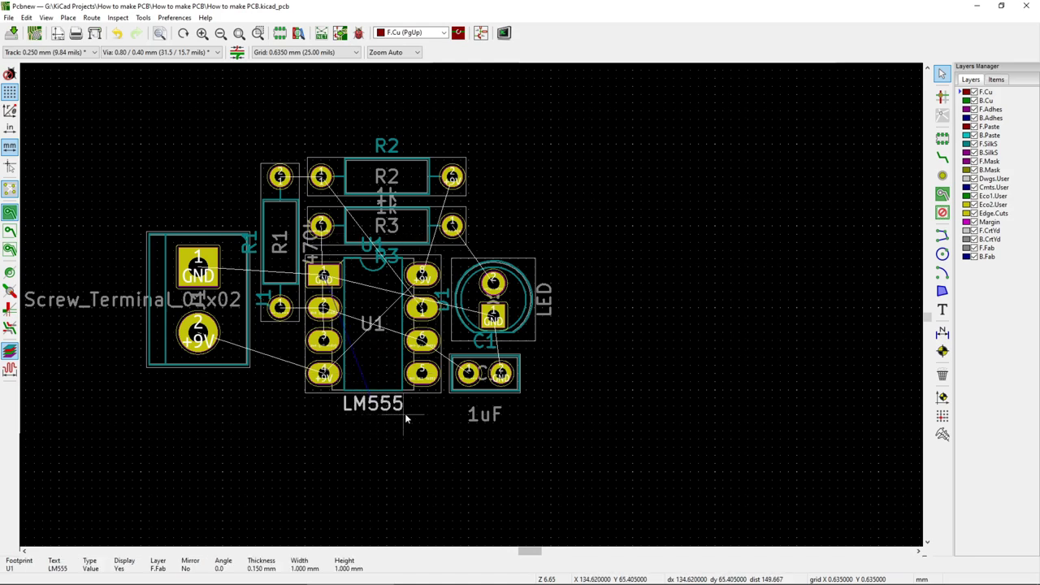
pyautogui.press('Escape')
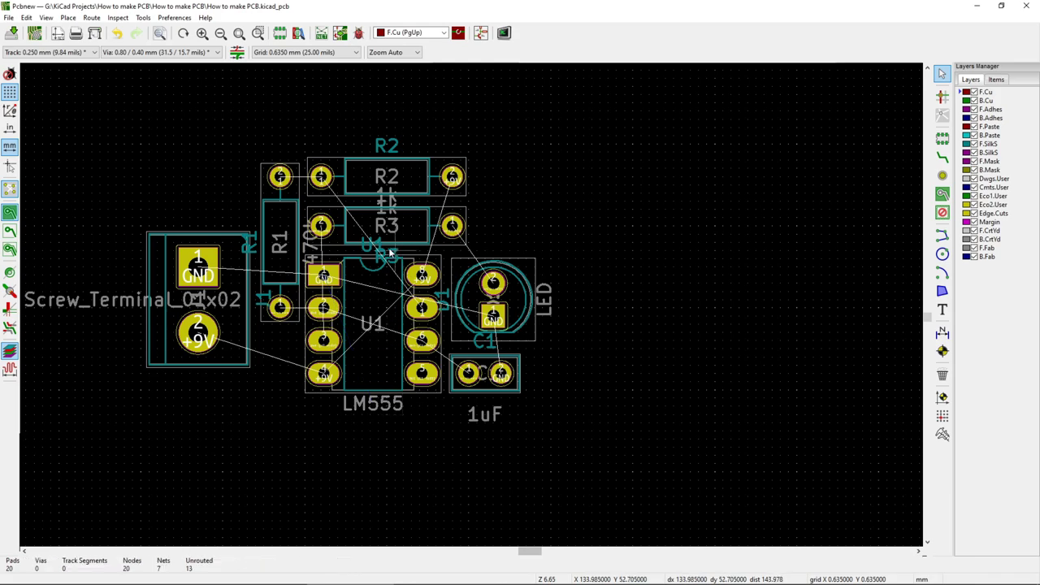
pyautogui.click(390, 254)
pyautogui.press('Escape')
pyautogui.click(398, 411)
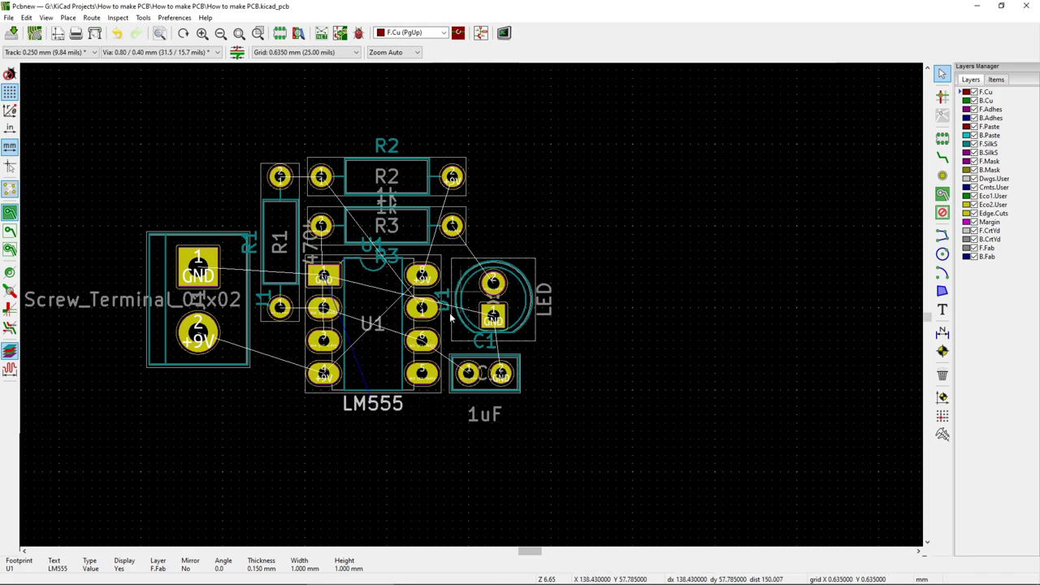
pyautogui.click(516, 453)
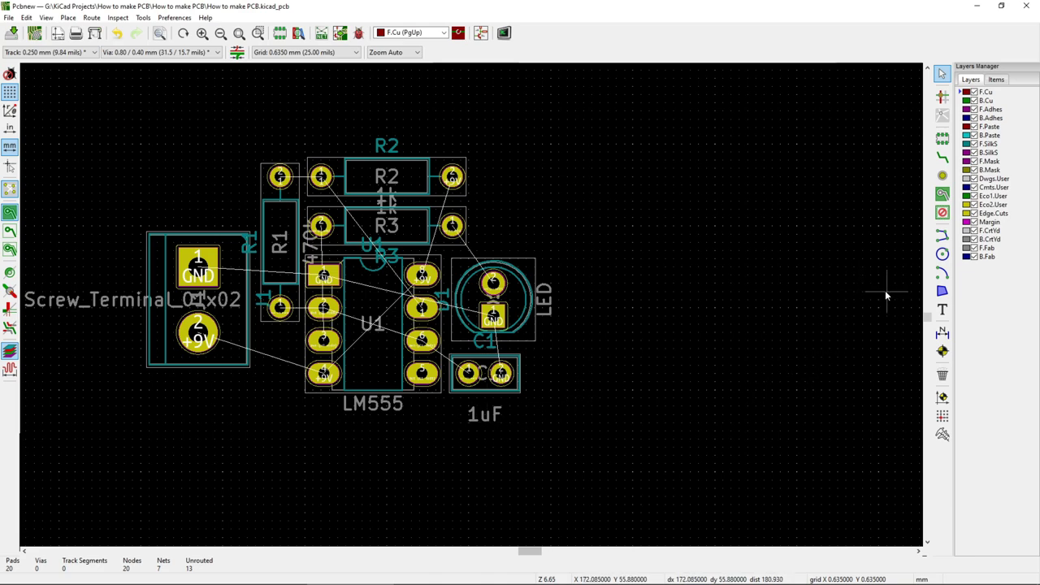
pyautogui.click(111, 299)
pyautogui.press('Escape')
# Step: Hide the F.Fab layer and centre the R2 reference label on R2's body
pyautogui.click(975, 249)
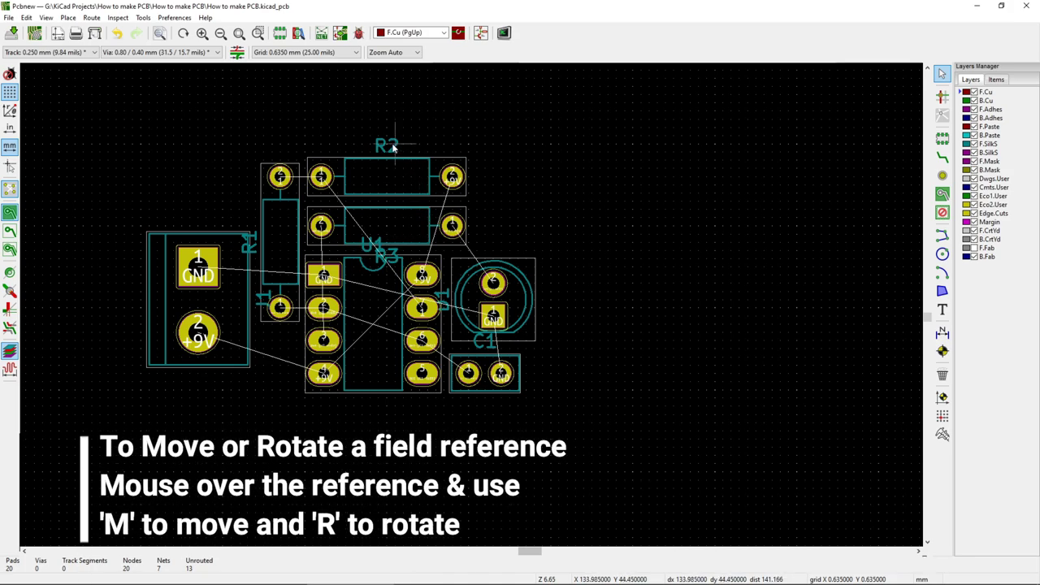
pyautogui.press('m')
pyautogui.click(391, 180)
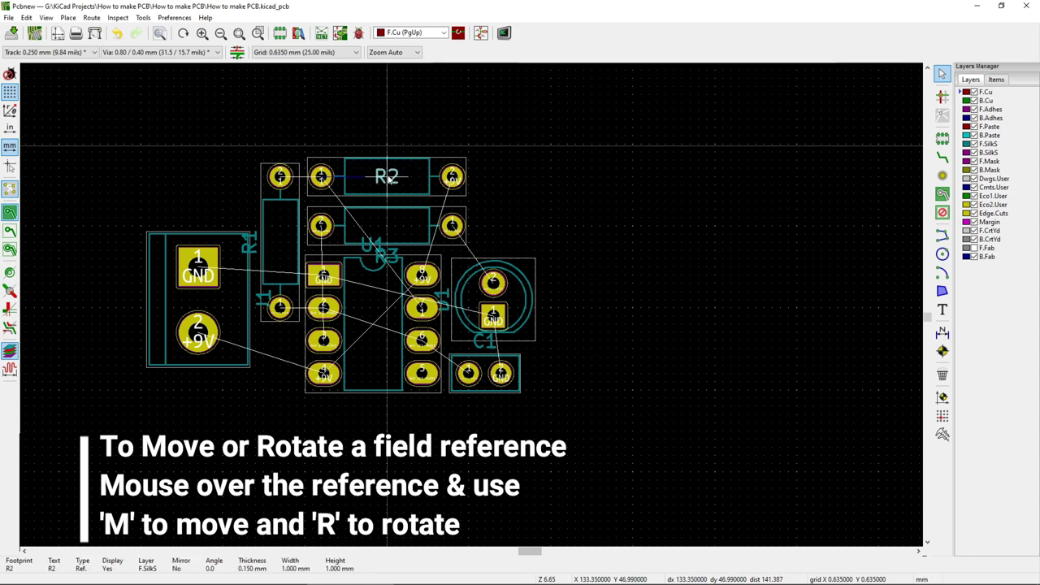
pyautogui.press('m')
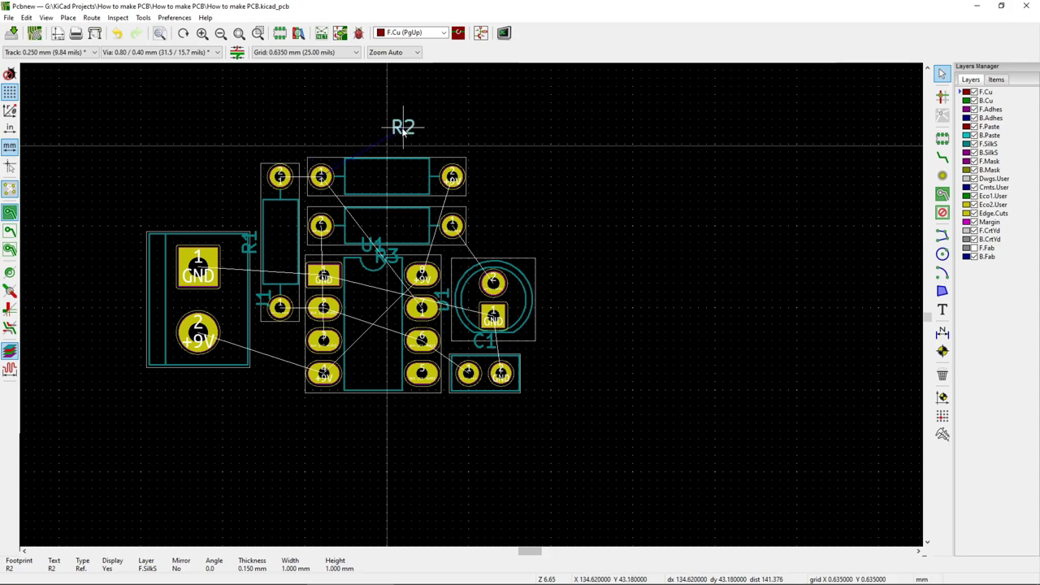
pyautogui.click(388, 180)
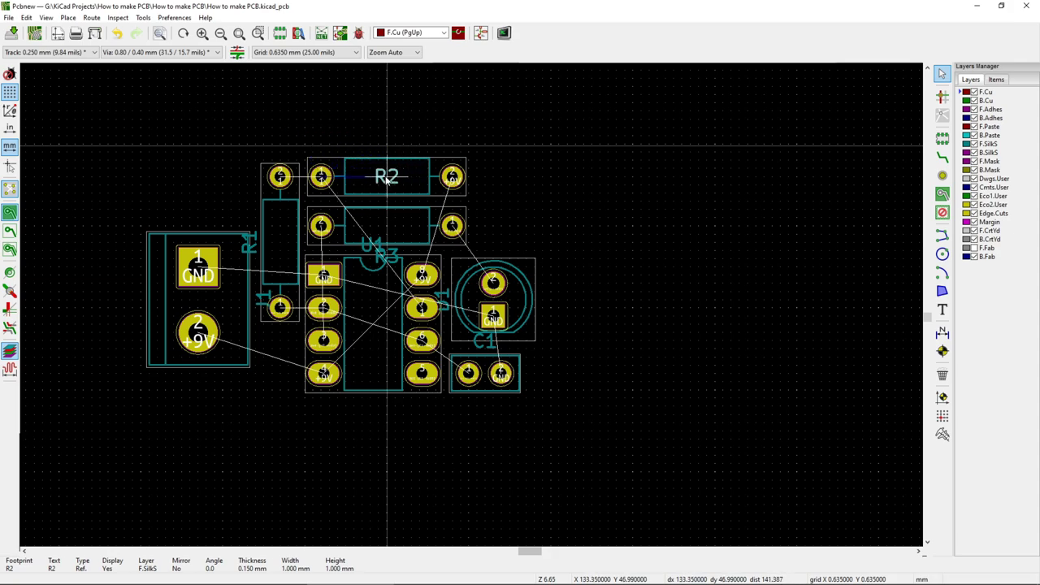
# Step: Move the R3 reference label off U1 onto R3's body
pyautogui.click(395, 257)
pyautogui.press('m')
pyautogui.click(387, 227)
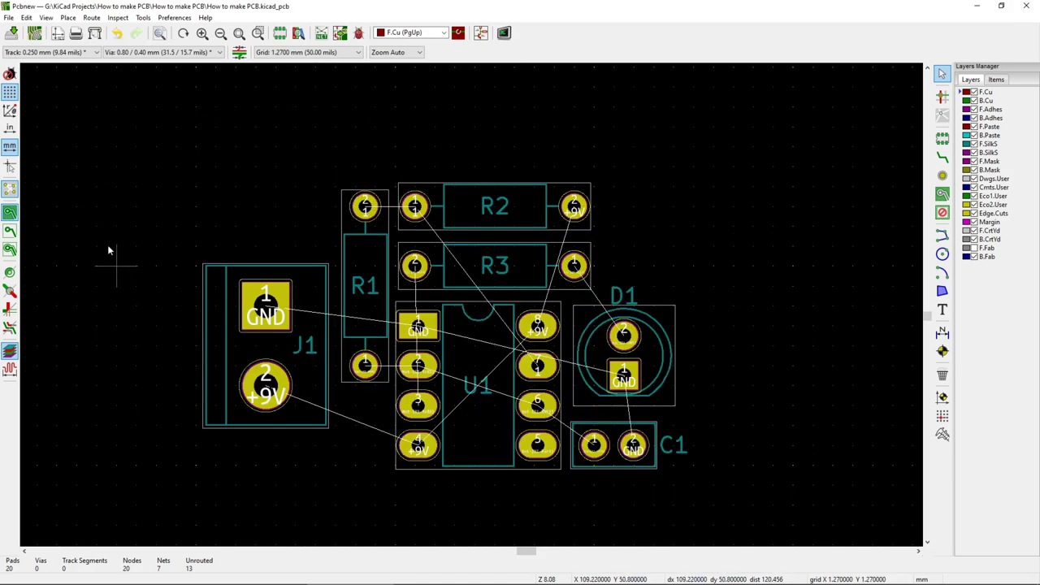
# Step: Switch the grid to 2.54 mm, align R2 with R3, then set the grid to 1.27 mm (50 mils)
pyautogui.click(285, 52)
pyautogui.click(297, 79)
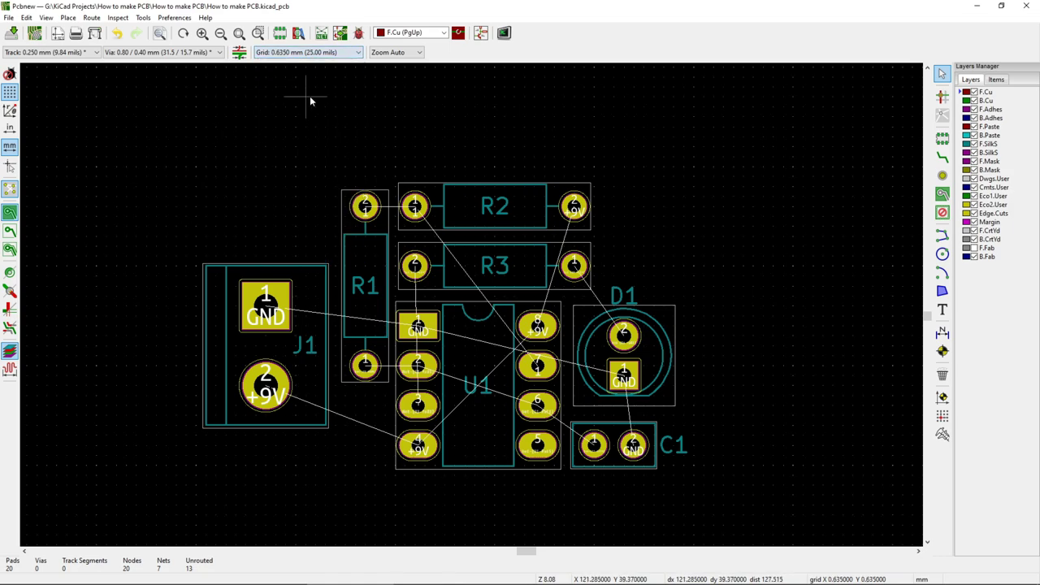
pyautogui.click(311, 53)
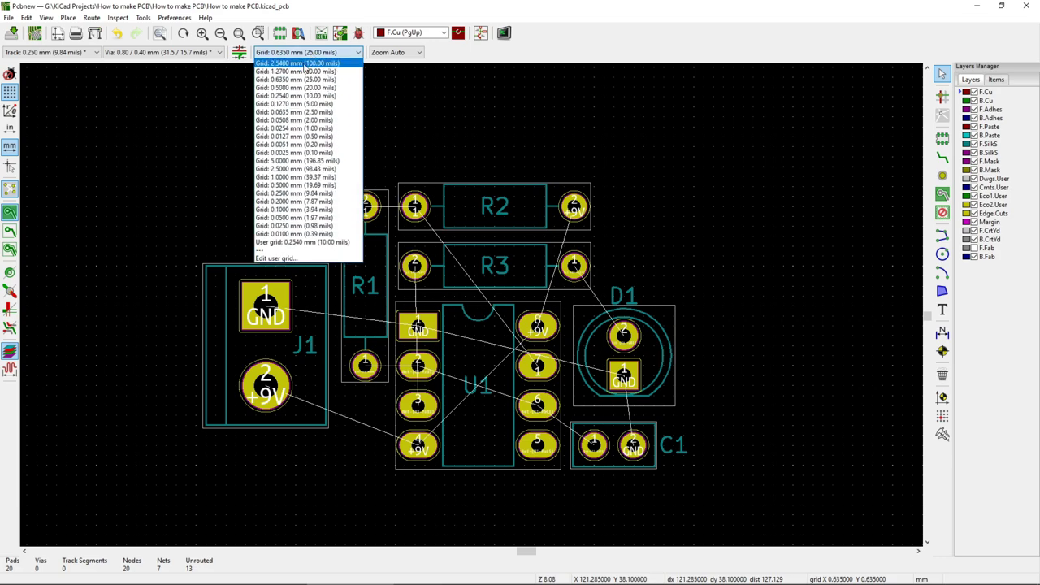
pyautogui.click(301, 63)
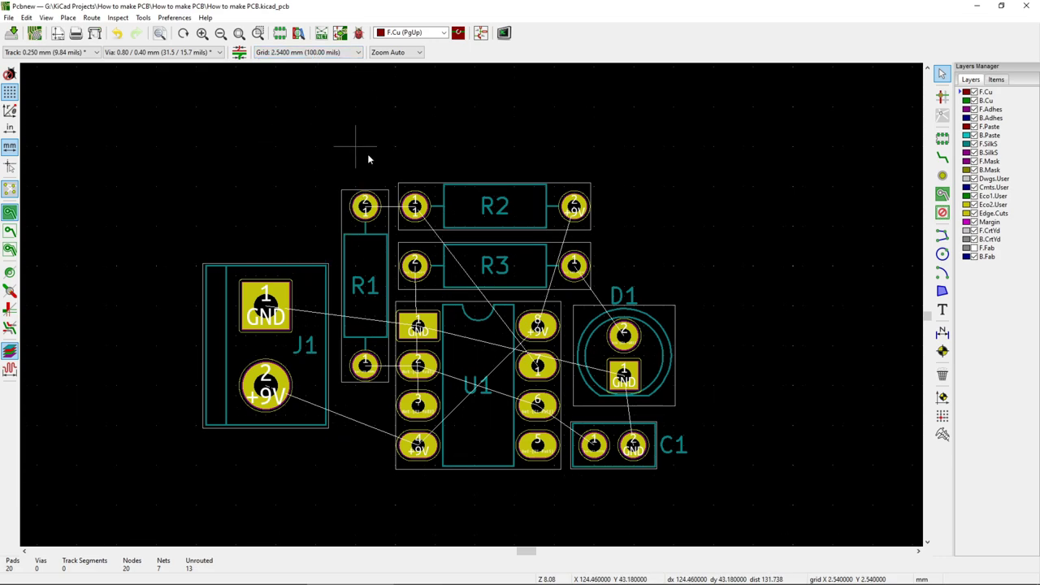
pyautogui.moveTo(543, 159); pyautogui.dragTo(437, 209)
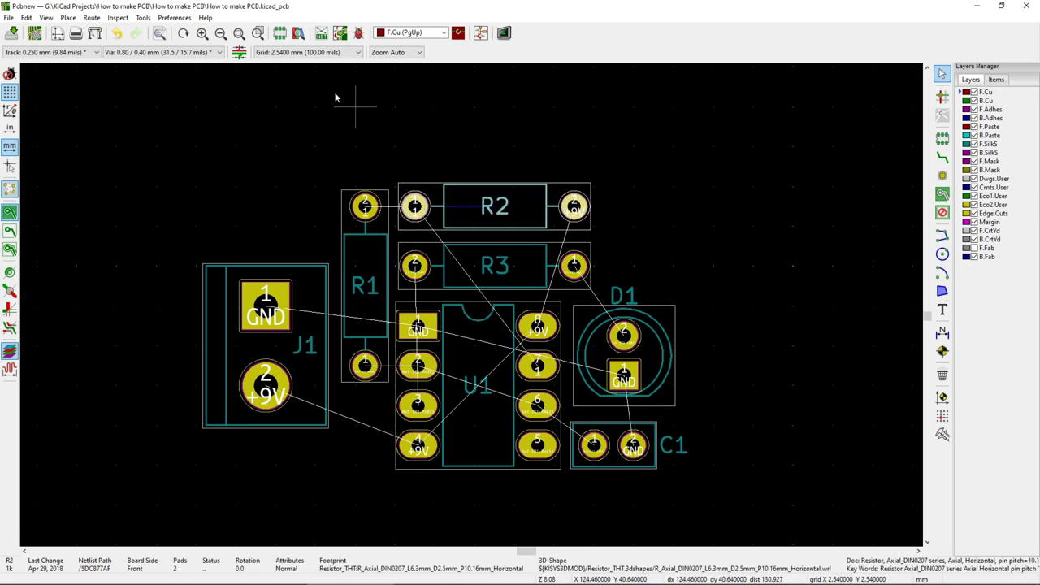
pyautogui.click(346, 114)
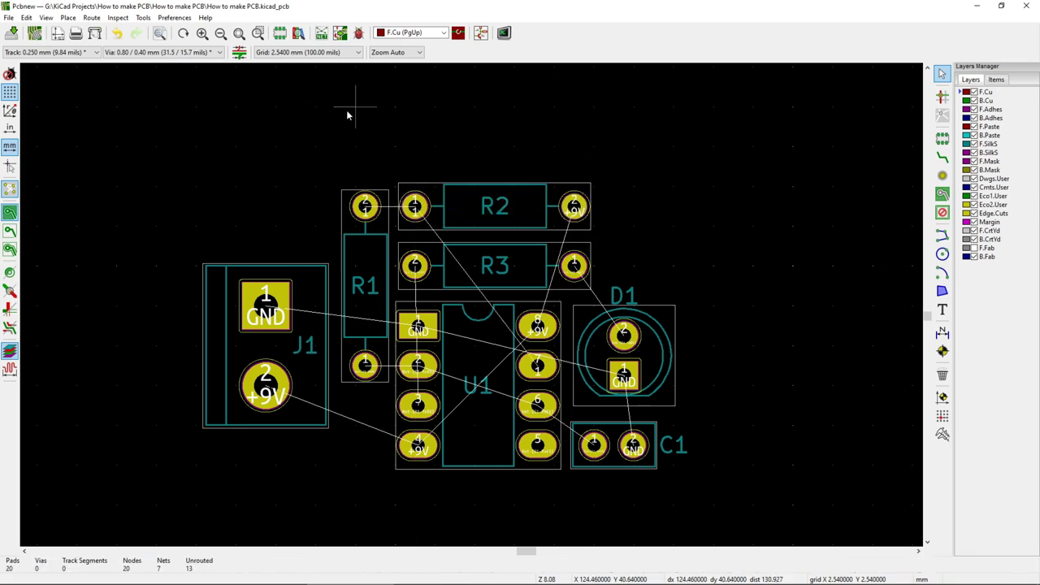
pyautogui.click(305, 53)
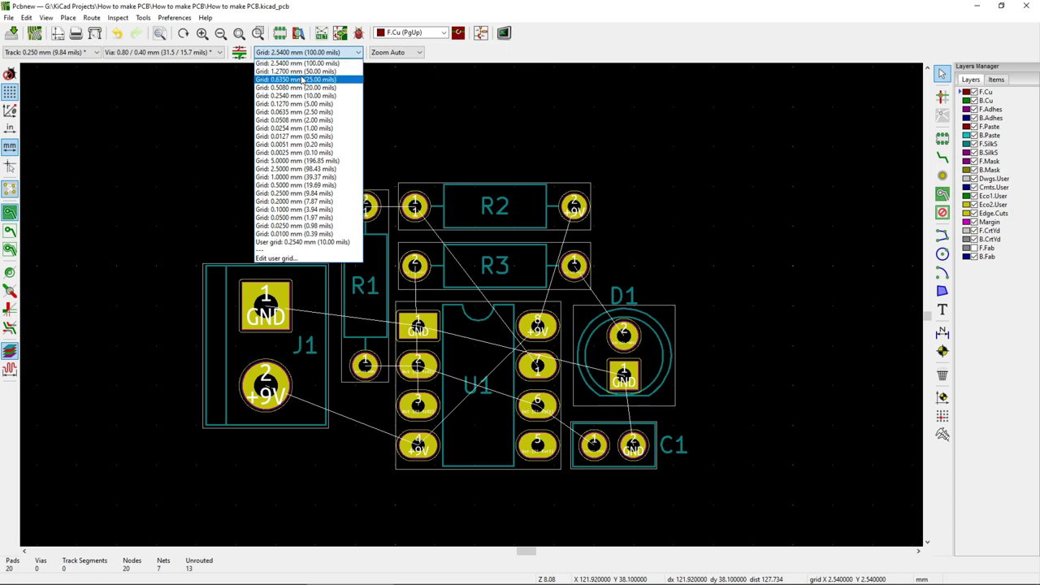
pyautogui.click(303, 71)
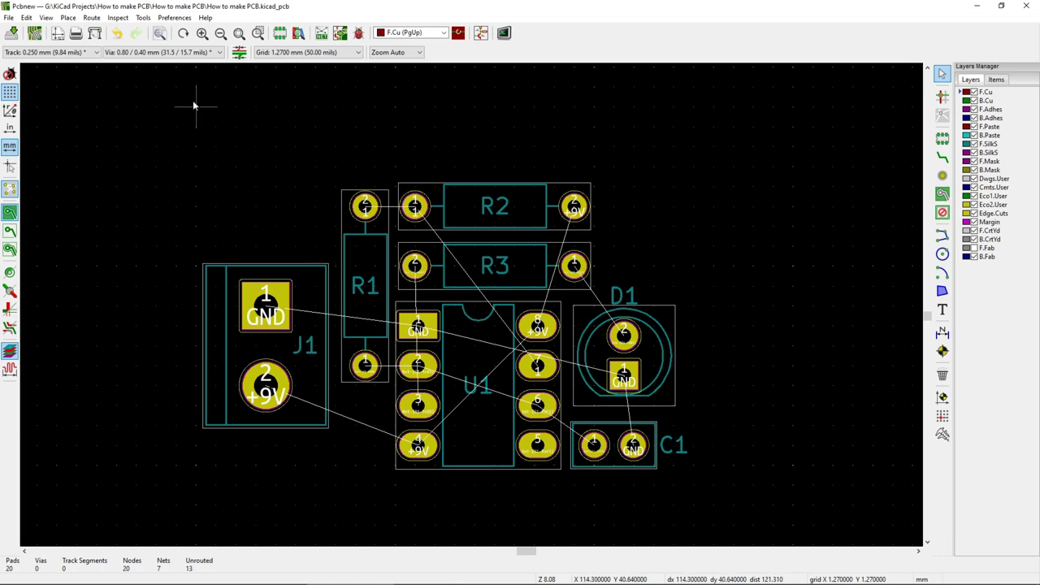
# Step: Check the available via sizes, then list the track widths, which hold only 0.250 mm
pyautogui.click(172, 52)
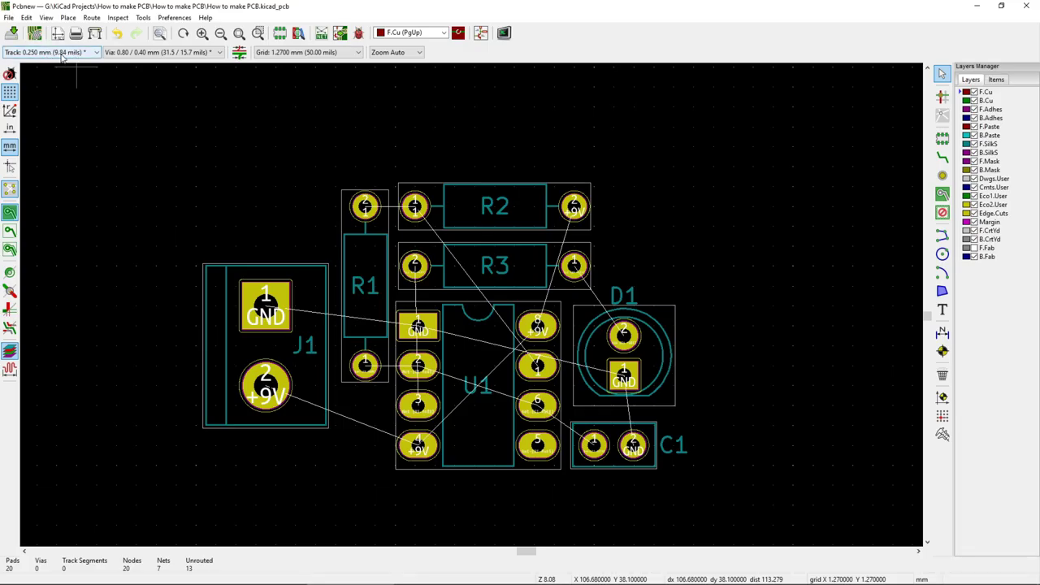
pyautogui.click(62, 52)
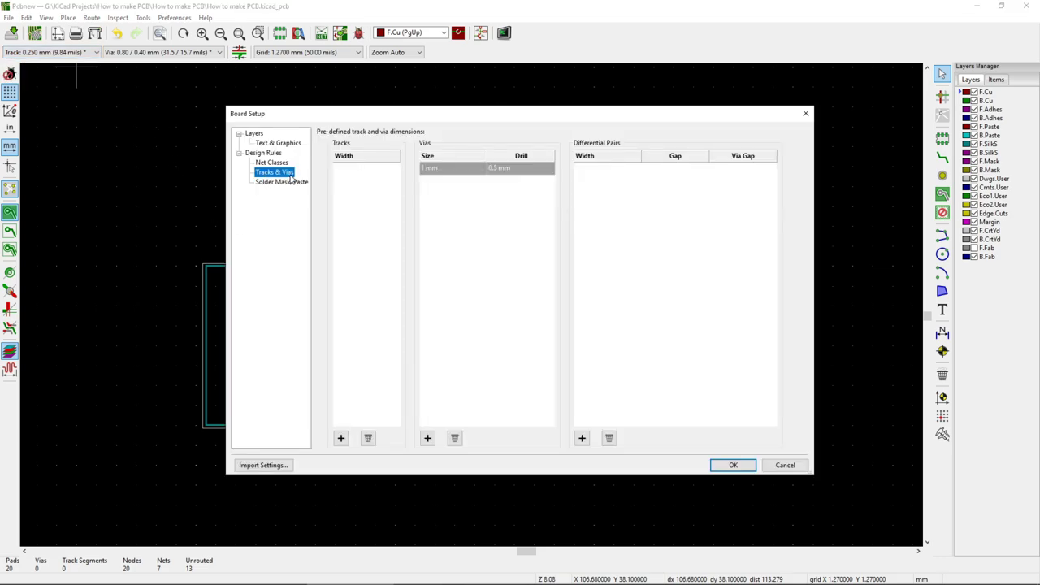
# Step: Add predefined track widths of 0.5, 1 and 2 mm in Board Setup and apply them
pyautogui.click(340, 438)
pyautogui.write('0.5')
pyautogui.press('Return')
pyautogui.click(340, 438)
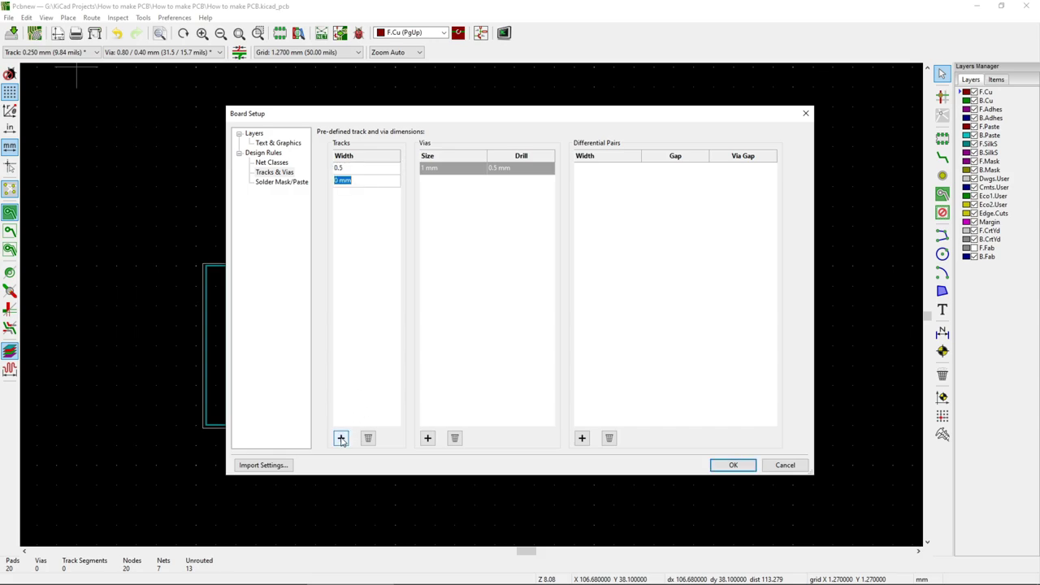
pyautogui.write('1')
pyautogui.click(340, 437)
pyautogui.write('2')
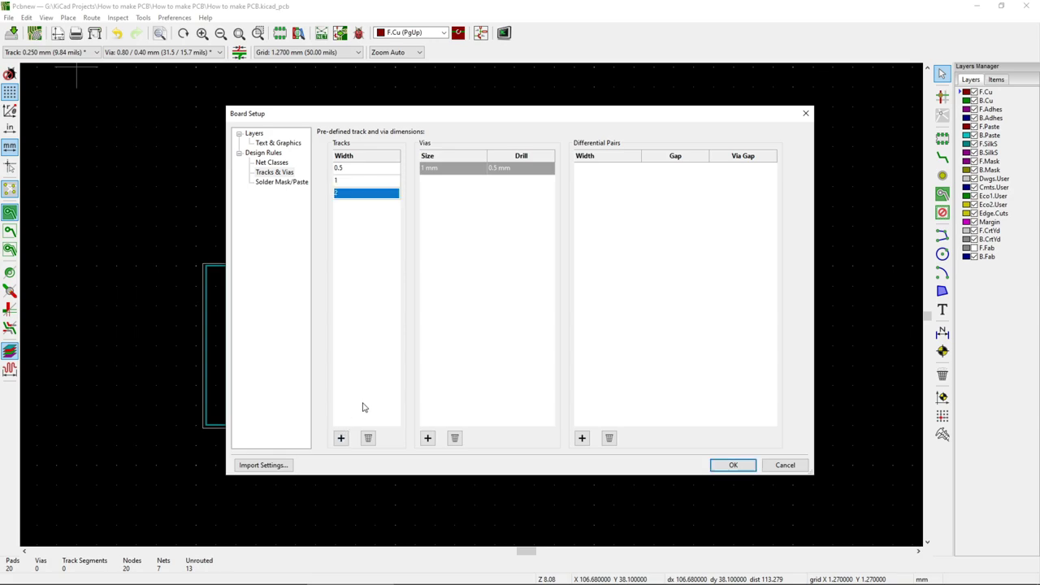
pyautogui.click(447, 325)
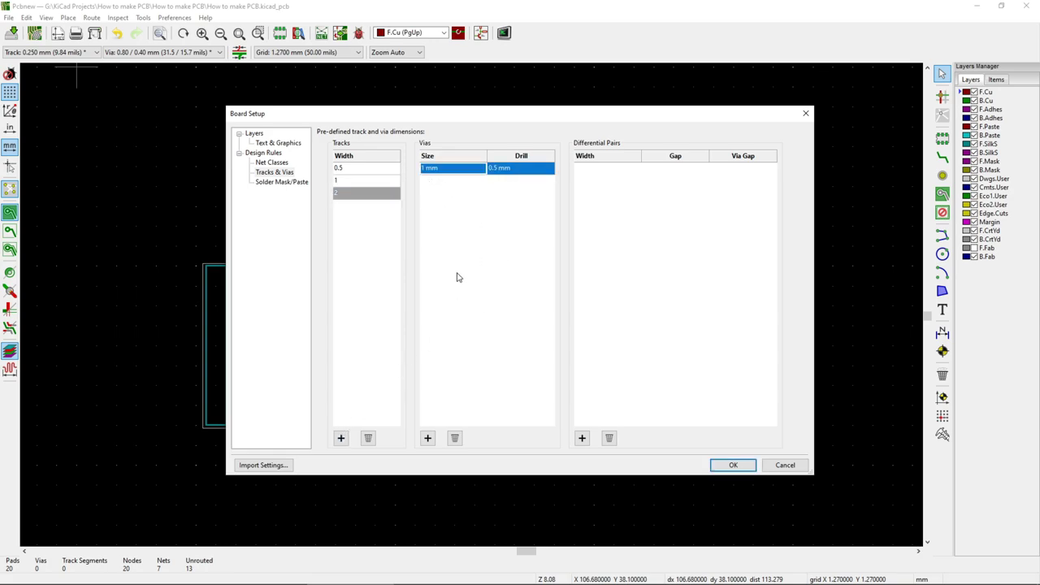
pyautogui.click(733, 465)
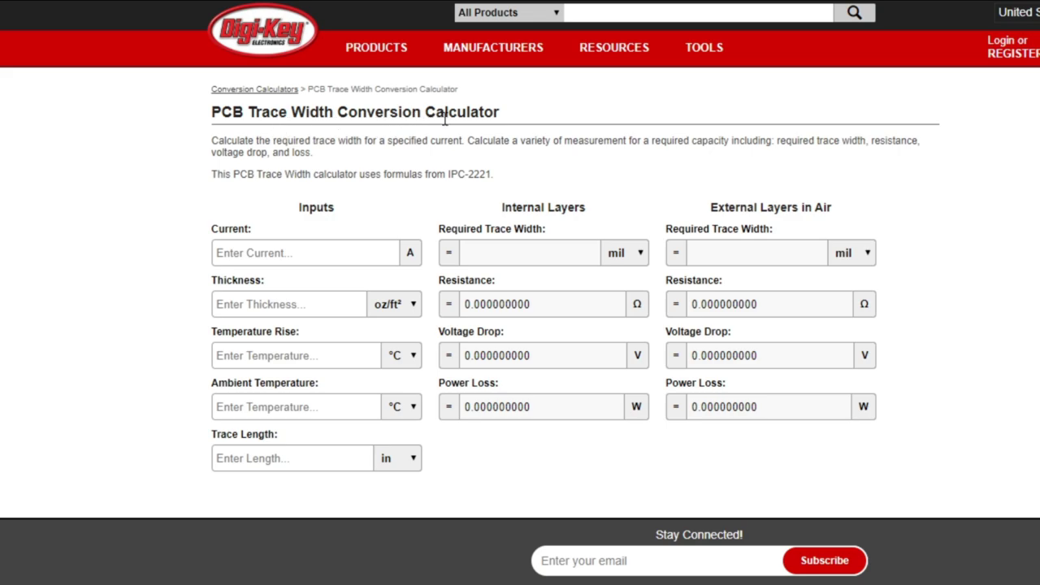
# Step: Enter 0.5 A current, 1 oz copper thickness and 20 °C temperature rise in the calculator
pyautogui.click(261, 257)
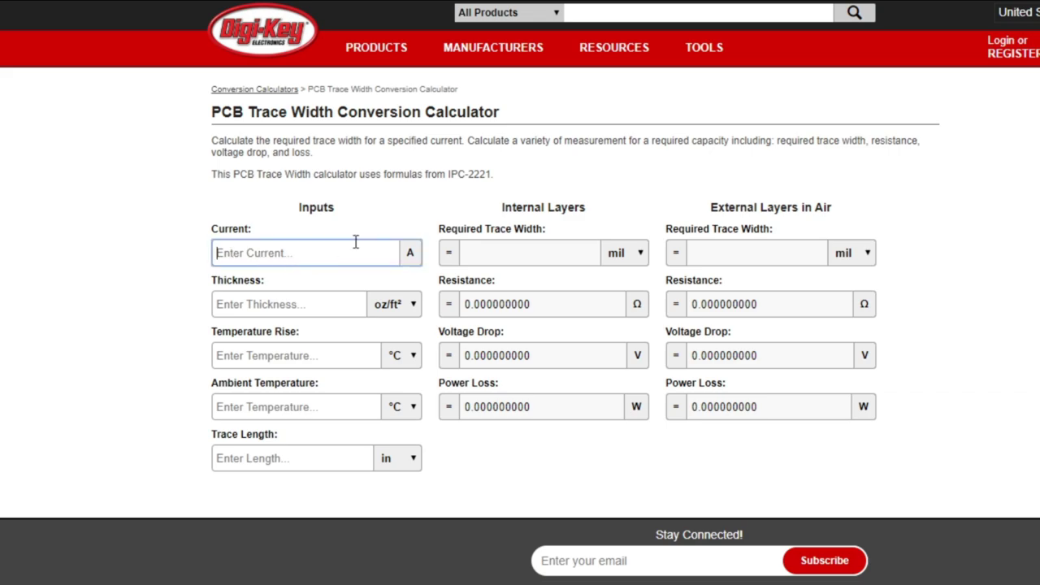
pyautogui.write('0.5')
pyautogui.moveTo(215, 282); pyautogui.dragTo(279, 285)
pyautogui.click(279, 296)
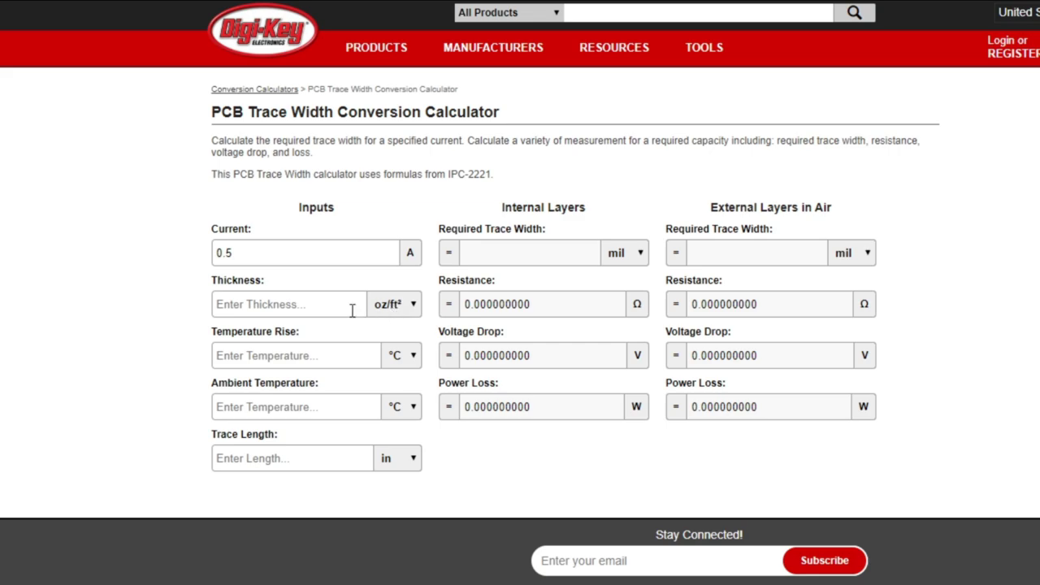
pyautogui.click(284, 301)
pyautogui.write('1')
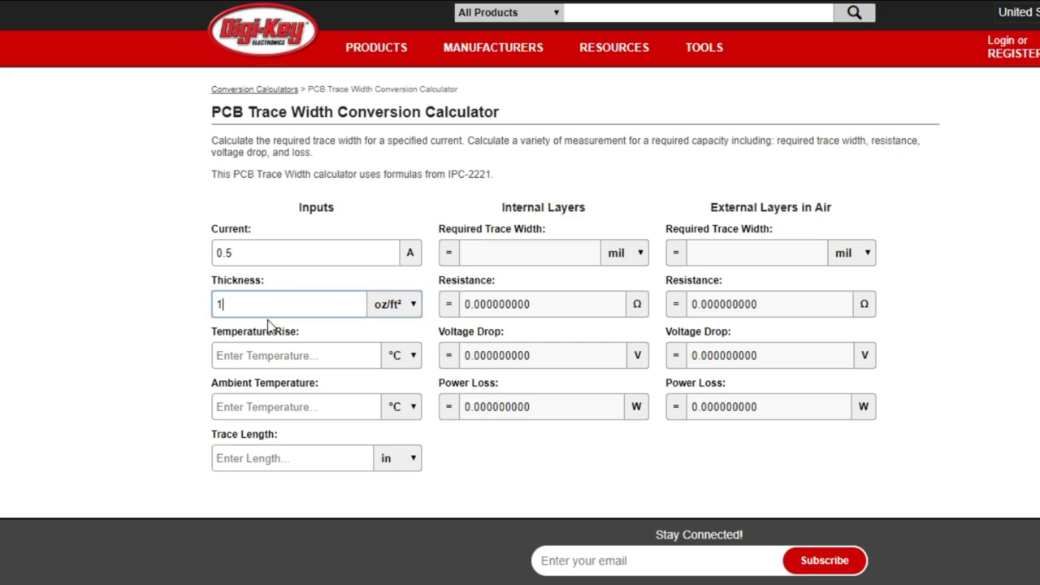
pyautogui.click(287, 363)
pyautogui.write('20')
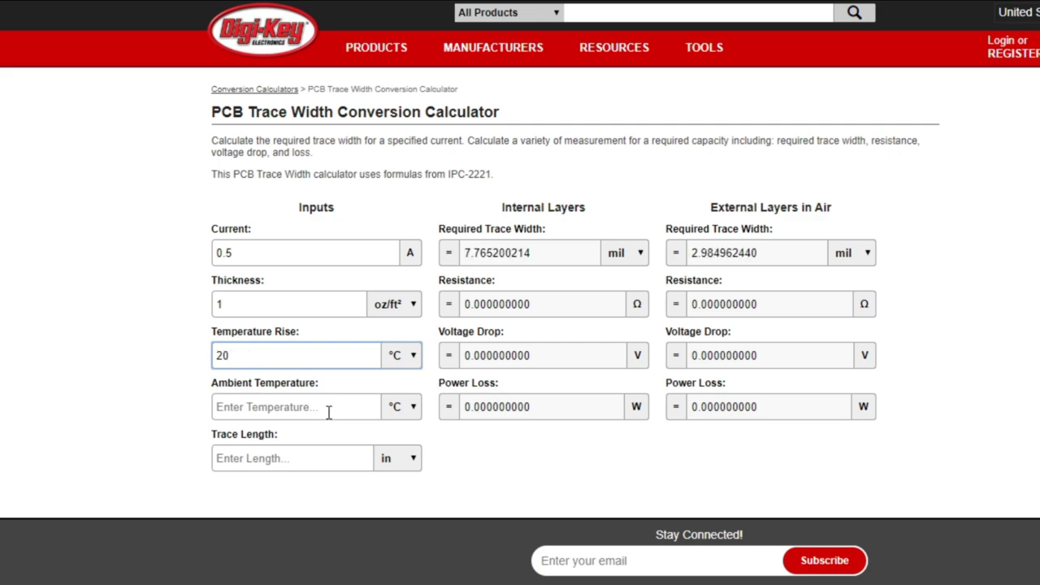
# Step: Set 30 °C ambient and show the internal-layer trace width in mm (0.1972 mm)
pyautogui.click(285, 409)
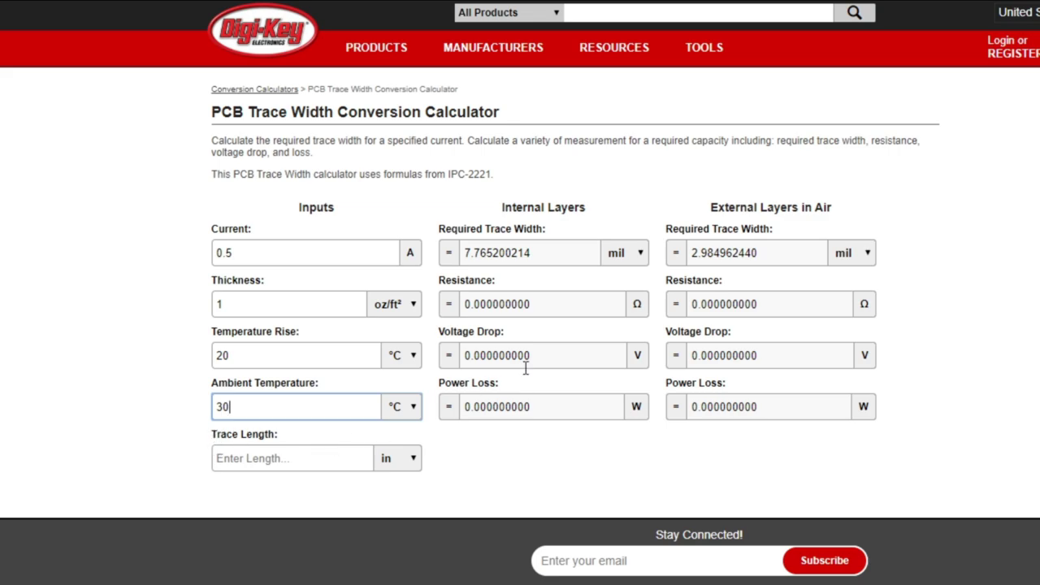
pyautogui.click(639, 234)
pyautogui.click(633, 255)
pyautogui.click(630, 290)
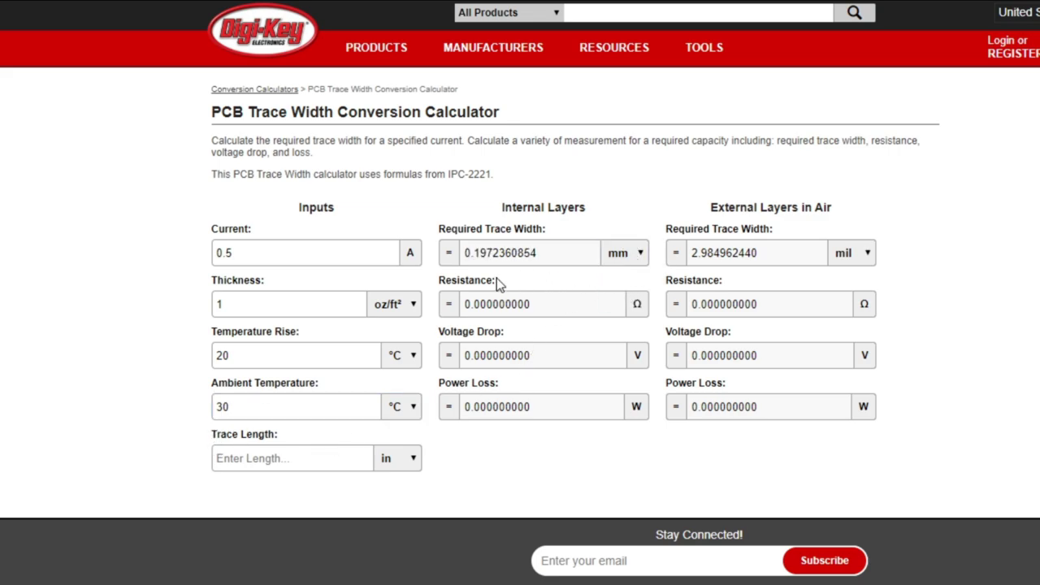
pyautogui.moveTo(255, 262); pyautogui.dragTo(213, 262)
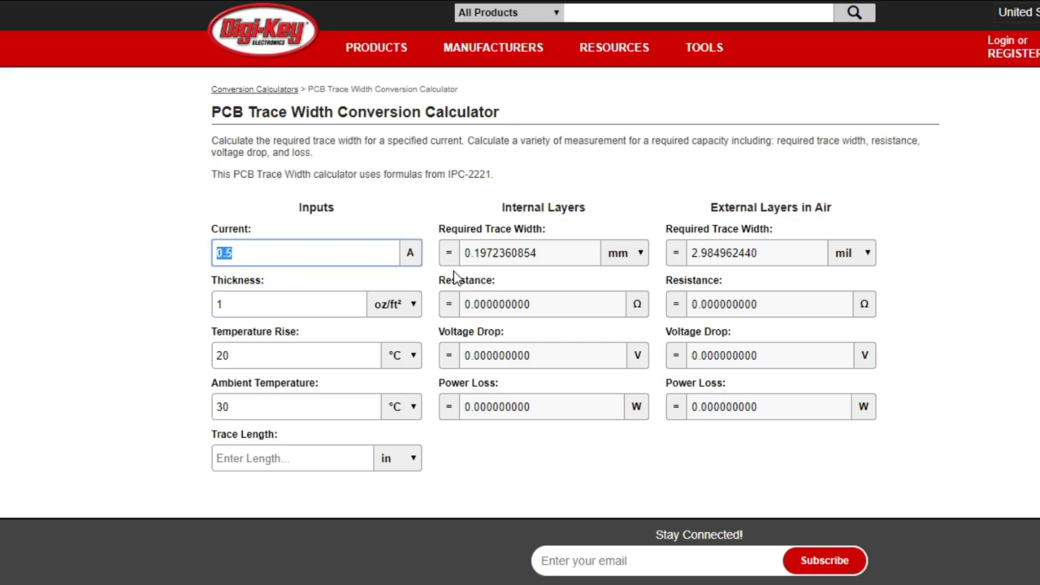
pyautogui.click(499, 274)
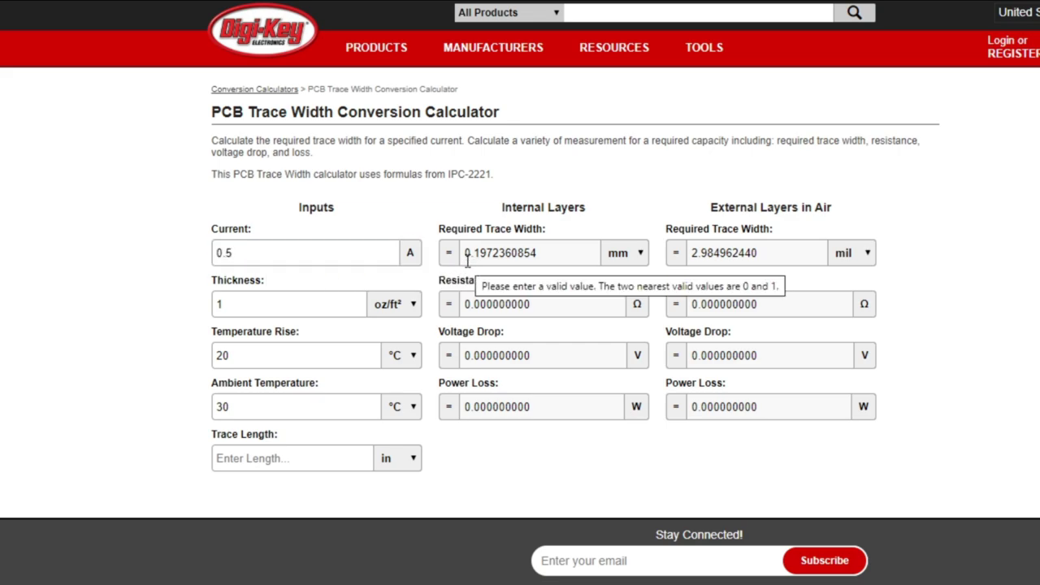
pyautogui.moveTo(467, 258); pyautogui.dragTo(475, 258)
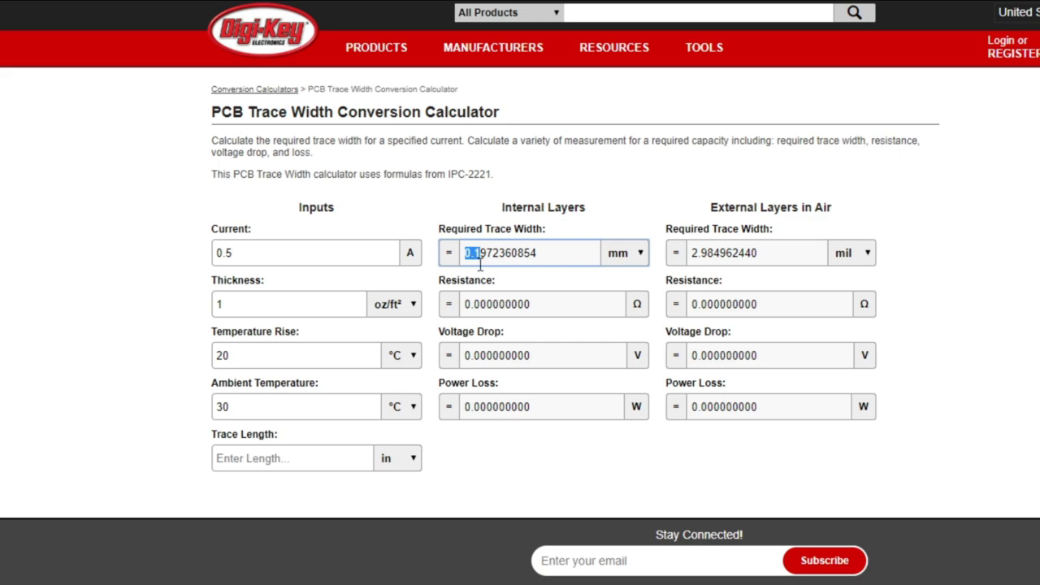
pyautogui.click(502, 272)
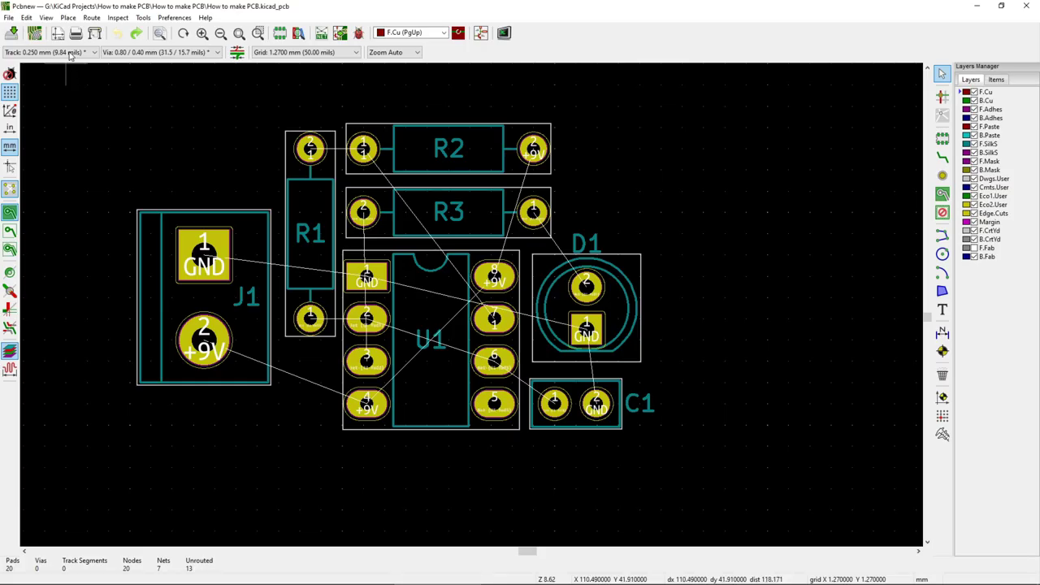
# Step: Set the track width to 1.000 mm (39.37 mils) and switch to the Route Tracks tool
pyautogui.click(57, 52)
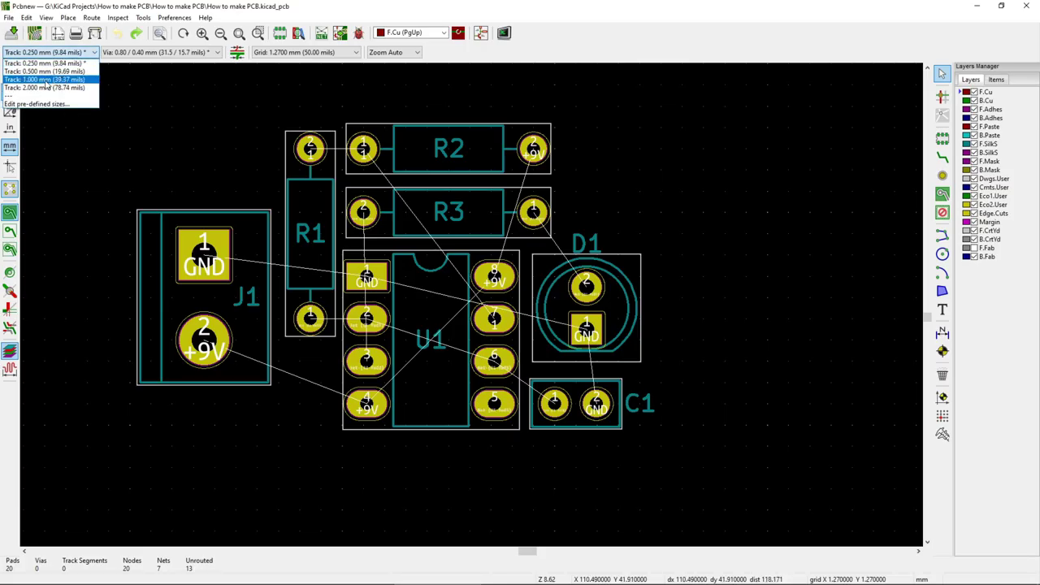
pyautogui.click(45, 79)
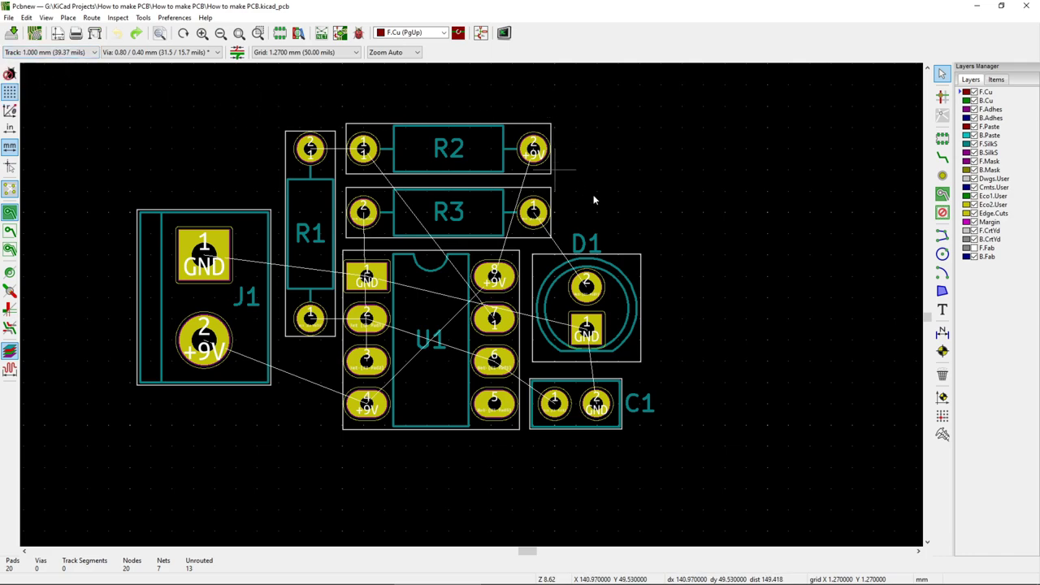
pyautogui.click(943, 158)
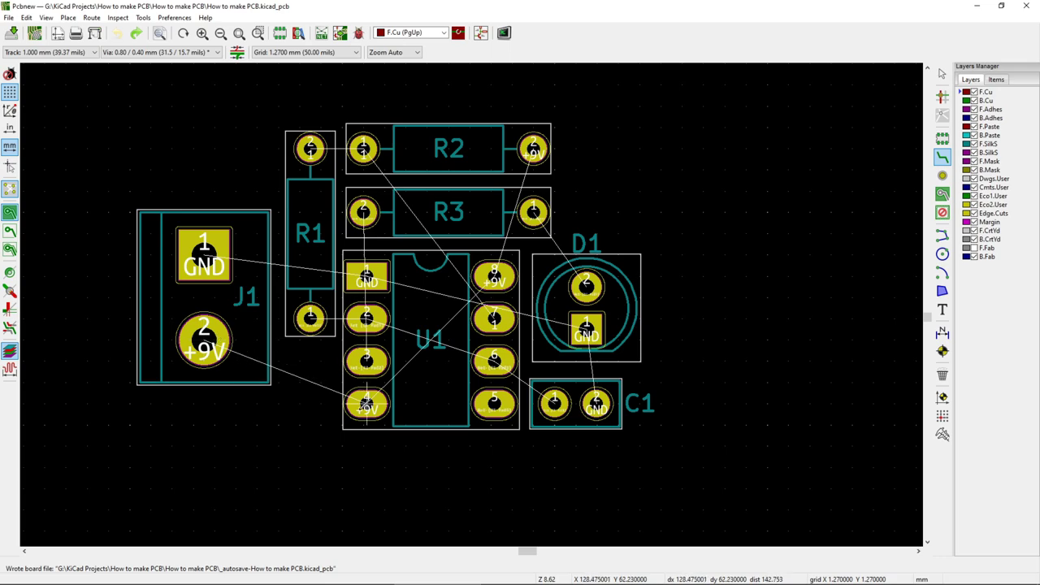
# Step: Lay a 1 mm +9V front-copper track from J1 pad 2 through U1 pins 4 and 8 toward R2
pyautogui.click(204, 335)
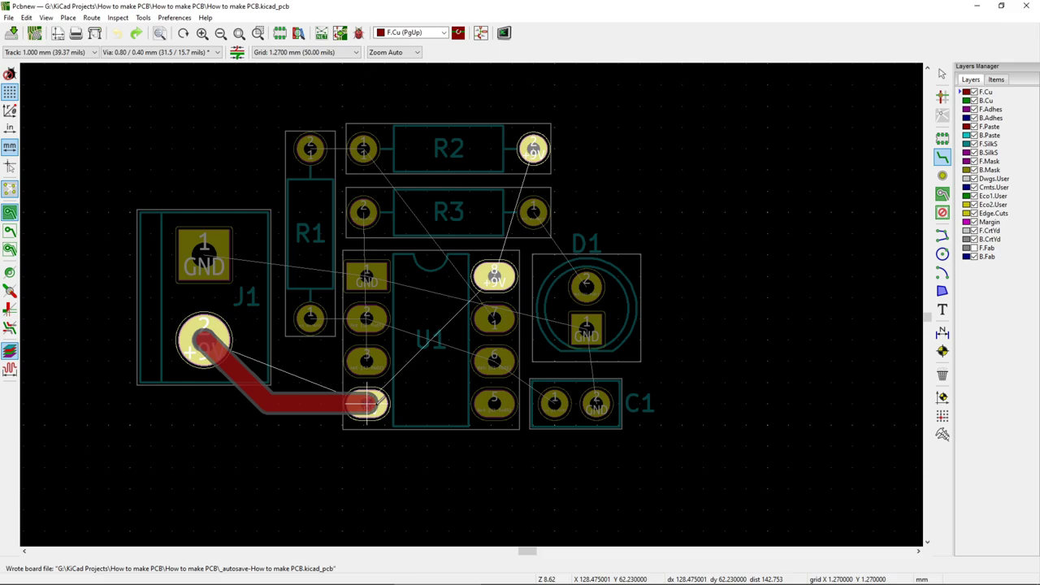
pyautogui.click(367, 403)
pyautogui.click(367, 402)
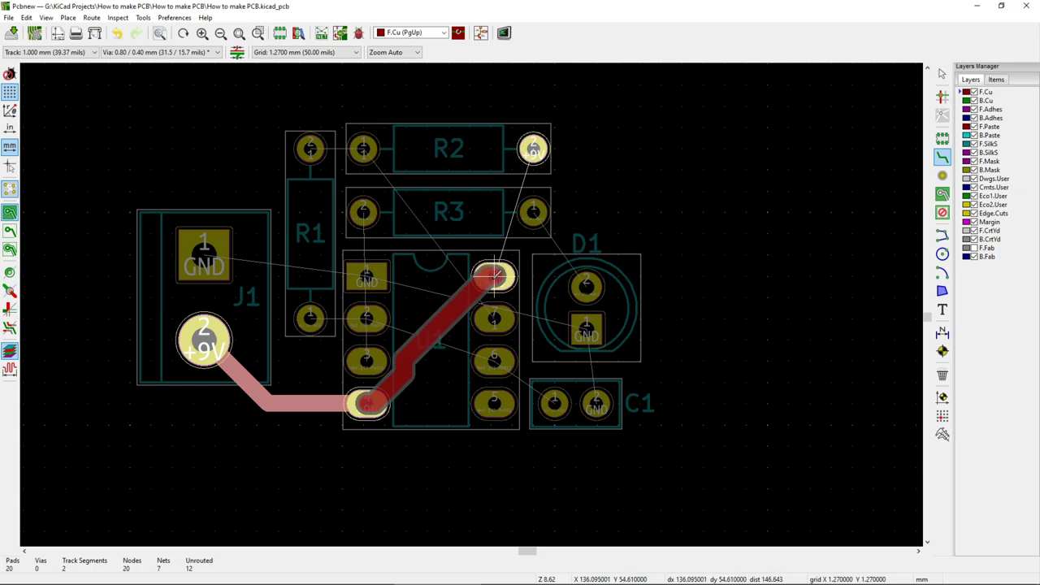
pyautogui.click(493, 276)
pyautogui.click(493, 276)
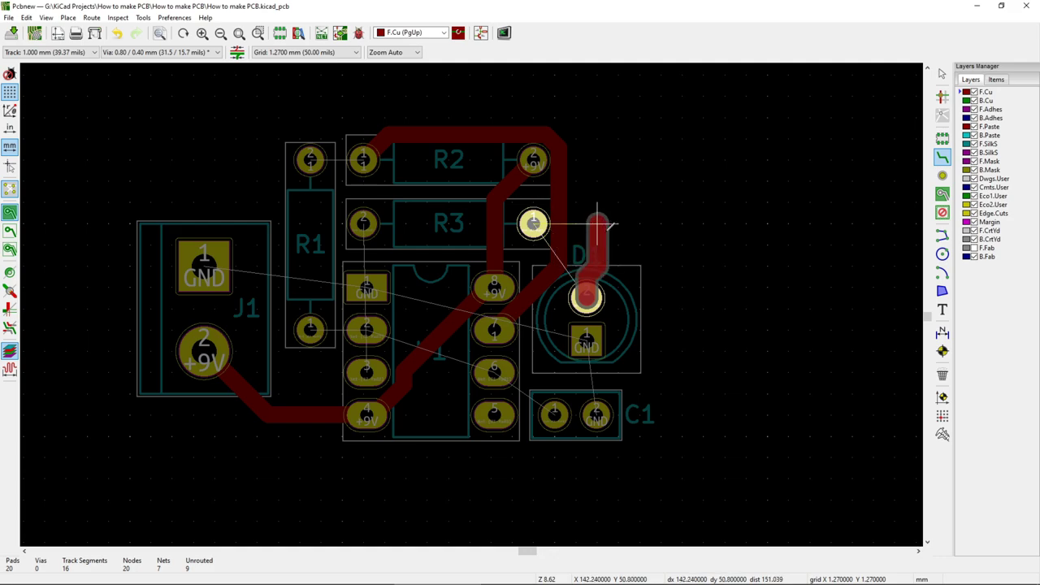
# Step: Draw a back-copper track from the D1 pad to the R3 pad, then undo it
pyautogui.press('Escape')
pyautogui.scroll(-1, 603, 232)
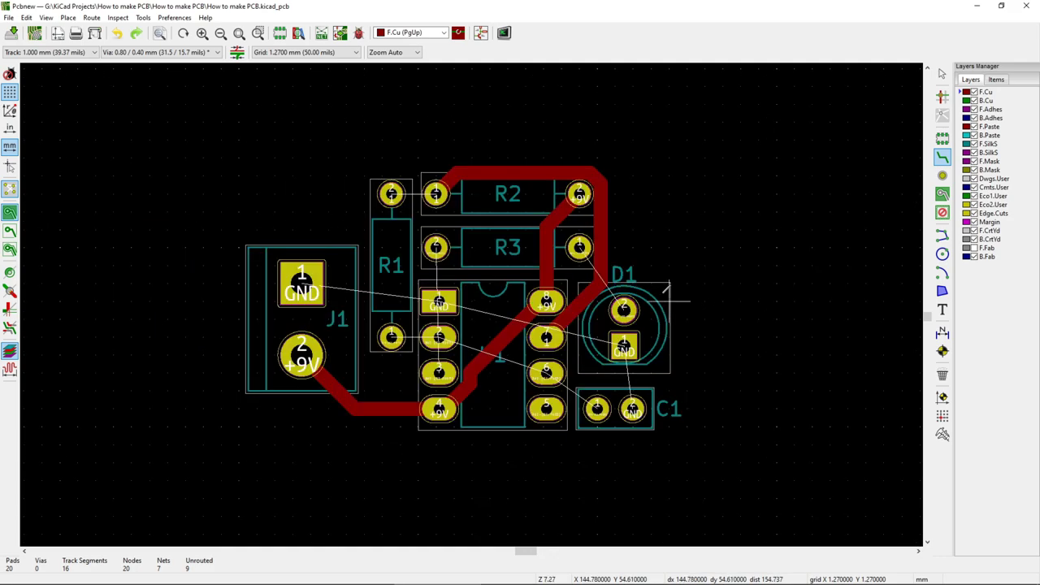
pyautogui.click(984, 100)
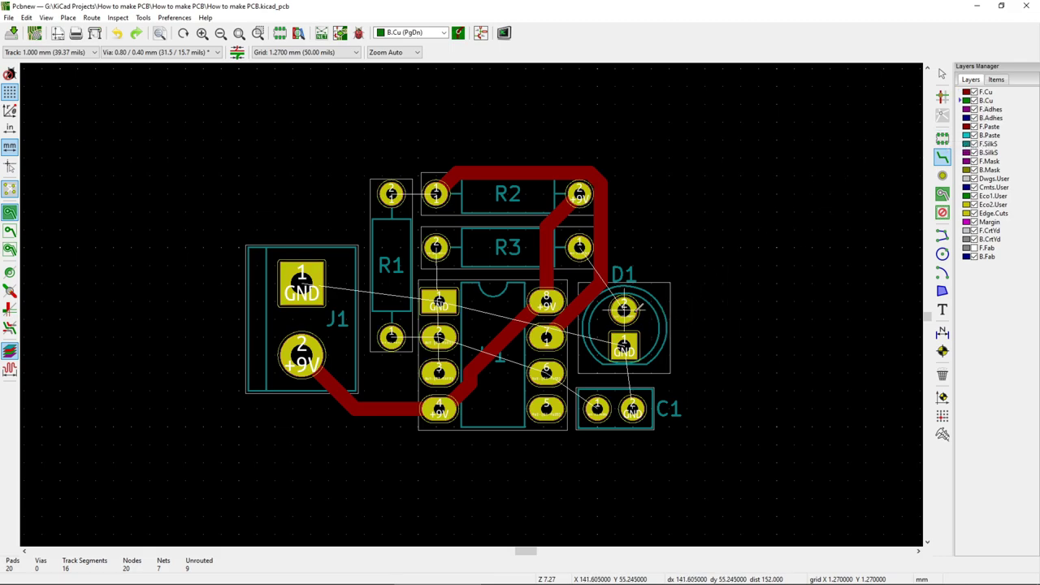
pyautogui.click(624, 309)
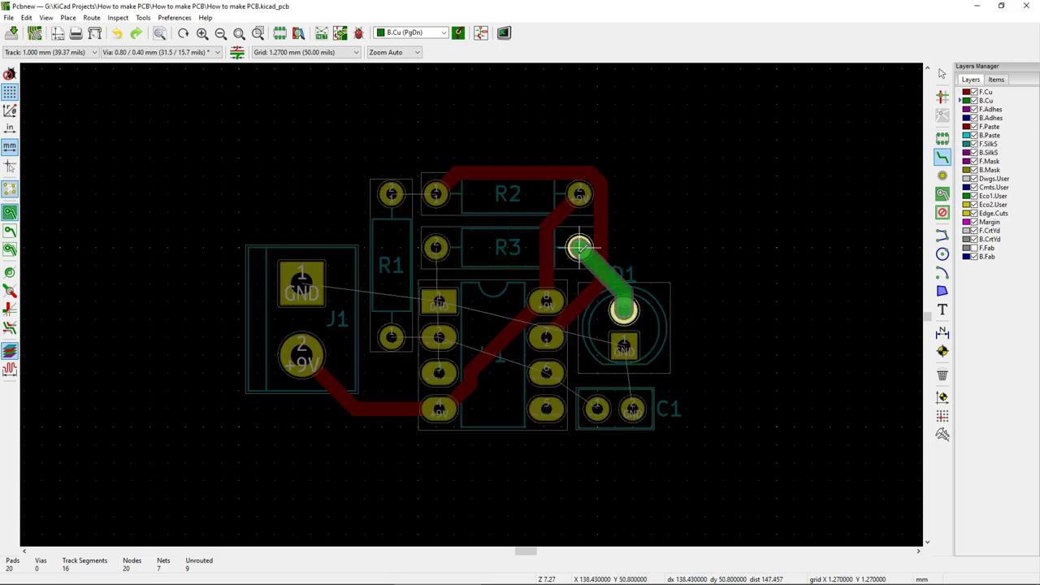
pyautogui.click(579, 247)
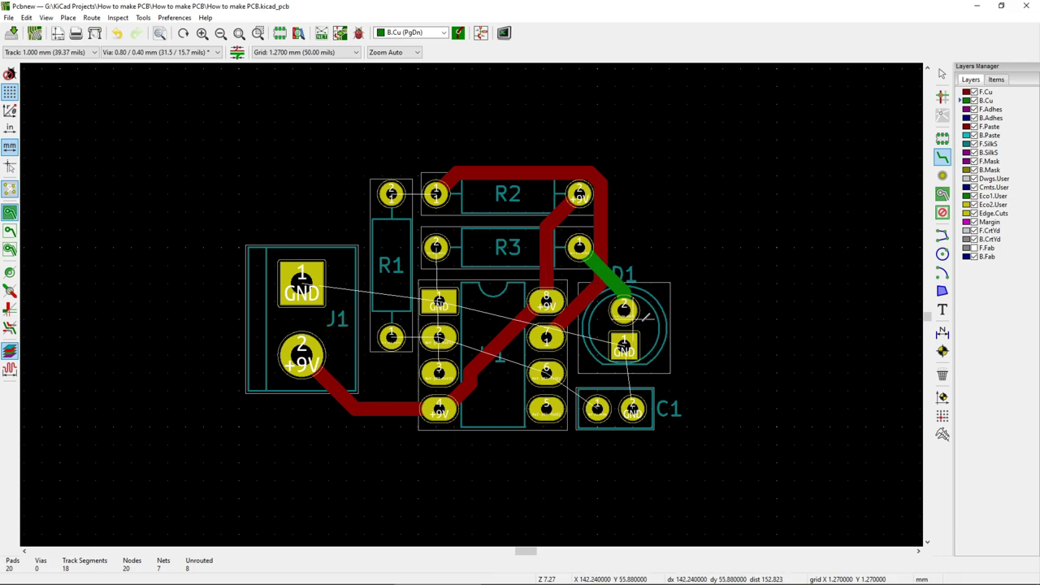
pyautogui.hotkey('ctrl', 'z')
# Step: Delete the old tracks around R2 and R3, including the pieces at U1 pin 8 and R2 pin 1
pyautogui.press('Escape')
pyautogui.click(608, 257)
pyautogui.press('Delete')
pyautogui.click(575, 293)
pyautogui.press('Delete')
pyautogui.click(596, 174)
pyautogui.press('Delete')
pyautogui.click(570, 176)
pyautogui.press('Delete')
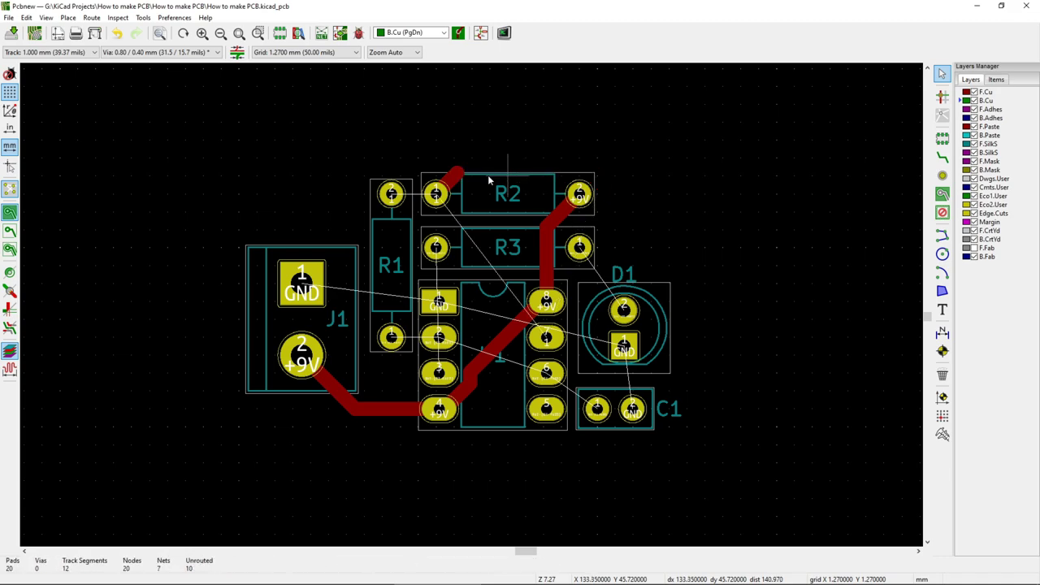
pyautogui.click(453, 176)
pyautogui.press('1')
pyautogui.press('Delete')
pyautogui.press('Delete')
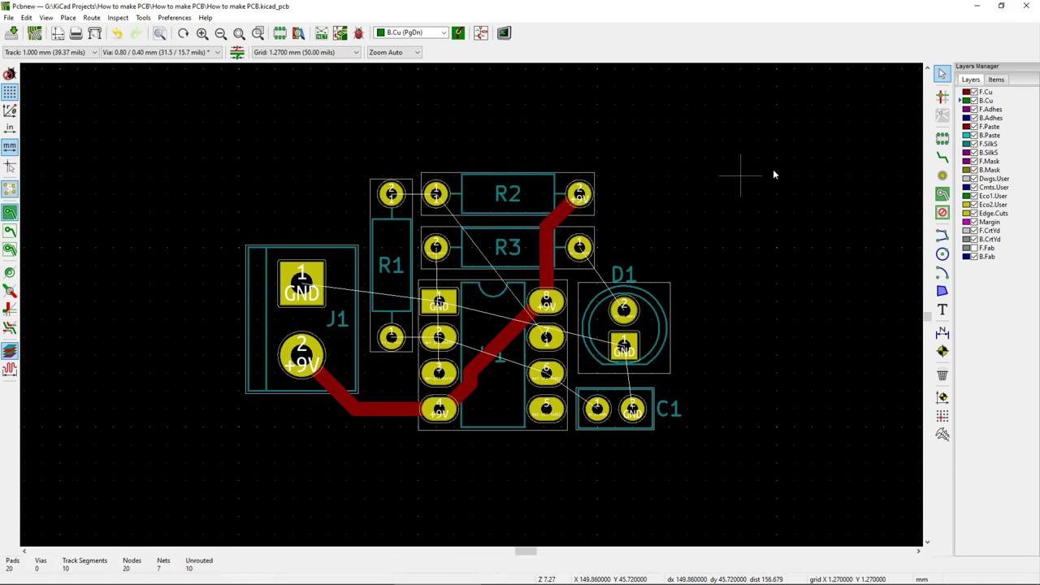
# Step: On F.Cu, route a track from U1 pin 7 looping around D1 to R2 pin 1, undoing the extra D1–R3 track
pyautogui.click(984, 92)
pyautogui.click(942, 156)
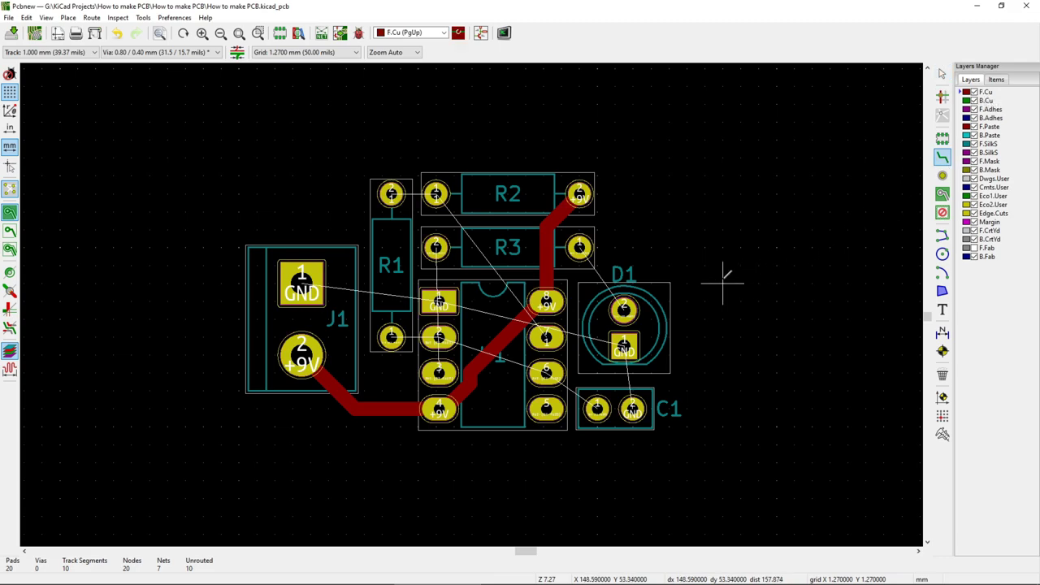
pyautogui.click(546, 337)
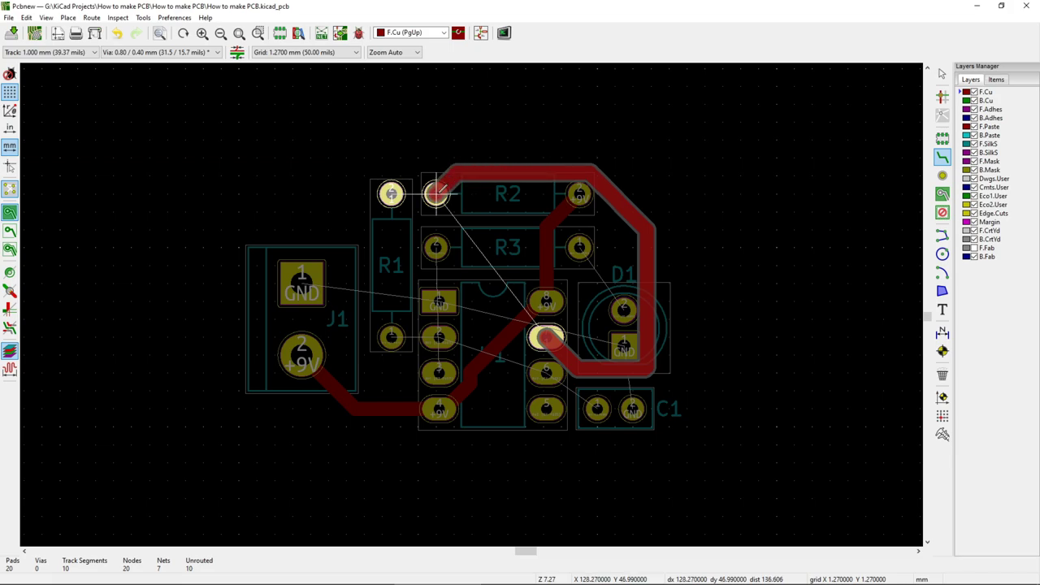
pyautogui.click(436, 193)
pyautogui.click(624, 309)
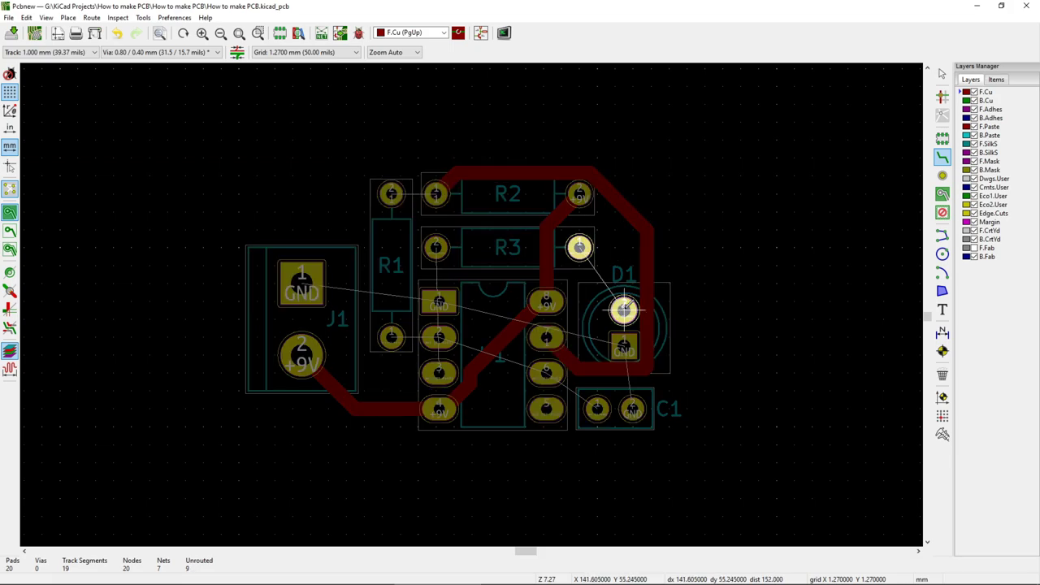
pyautogui.click(579, 247)
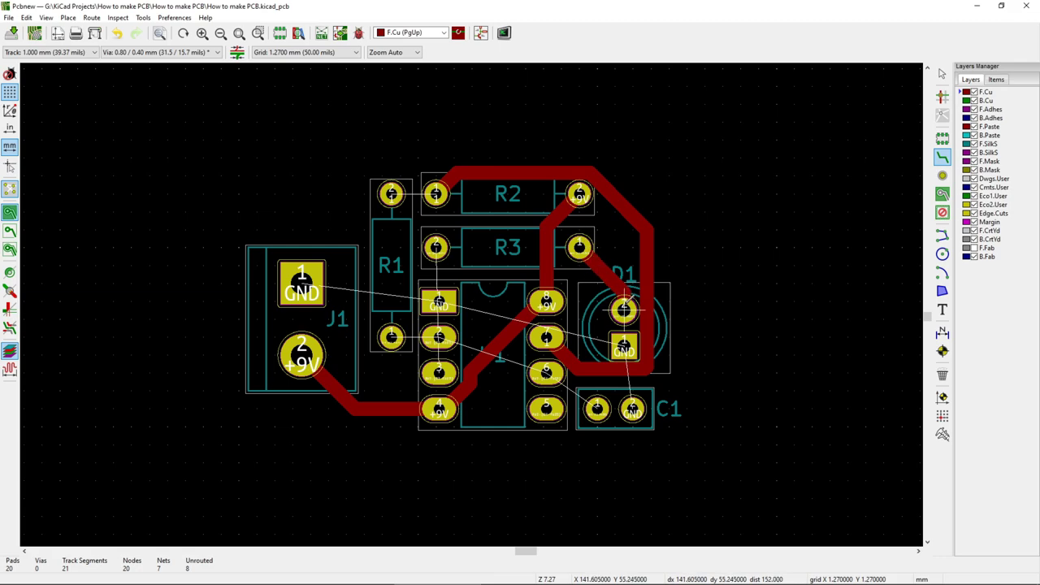
pyautogui.hotkey('ctrl', 'z')
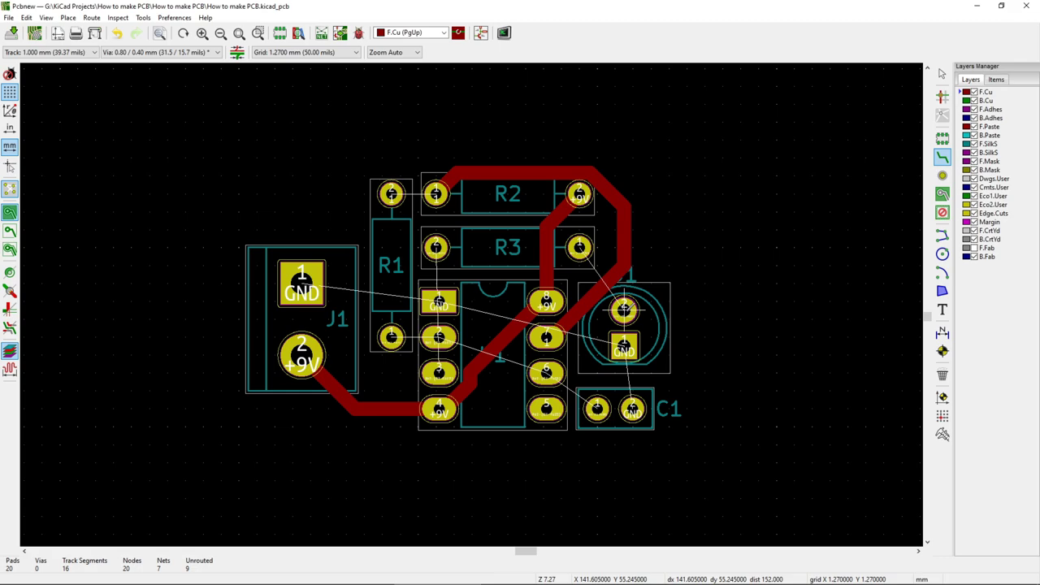
# Step: Route a front track from D1's pad out to the right and add a via there
pyautogui.click(623, 308)
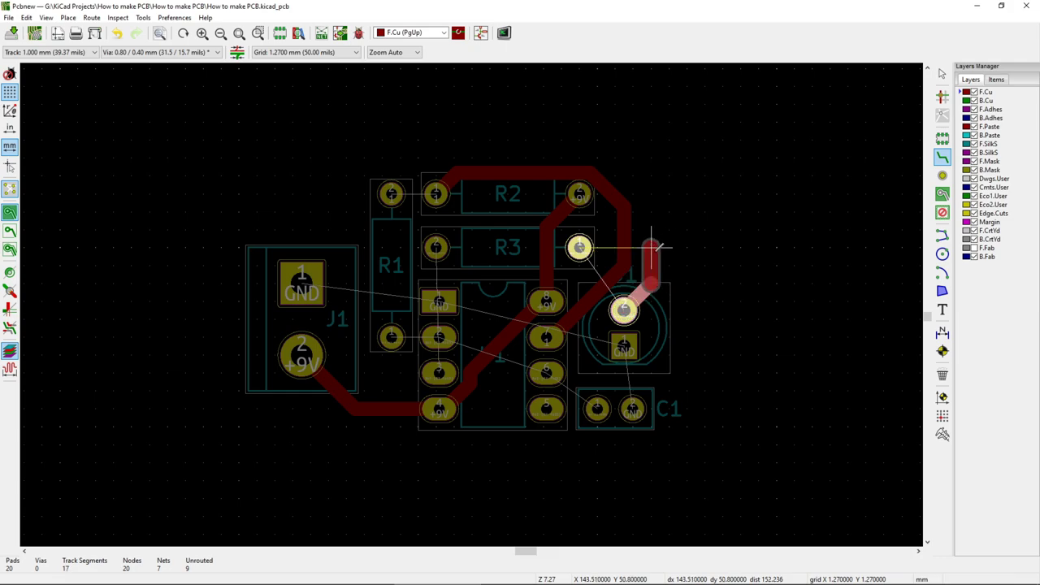
pyautogui.click(654, 247)
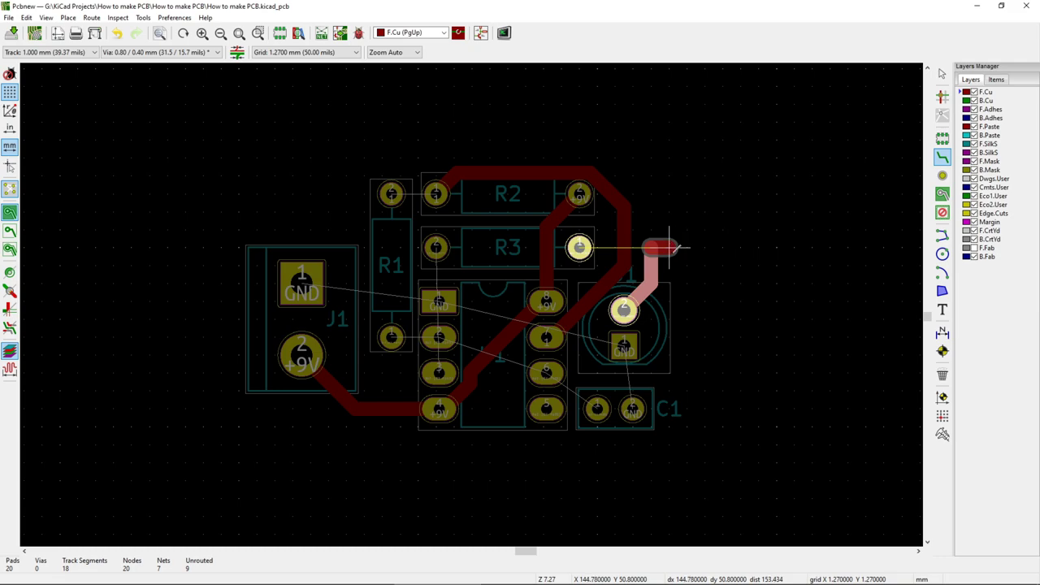
pyautogui.press('Escape')
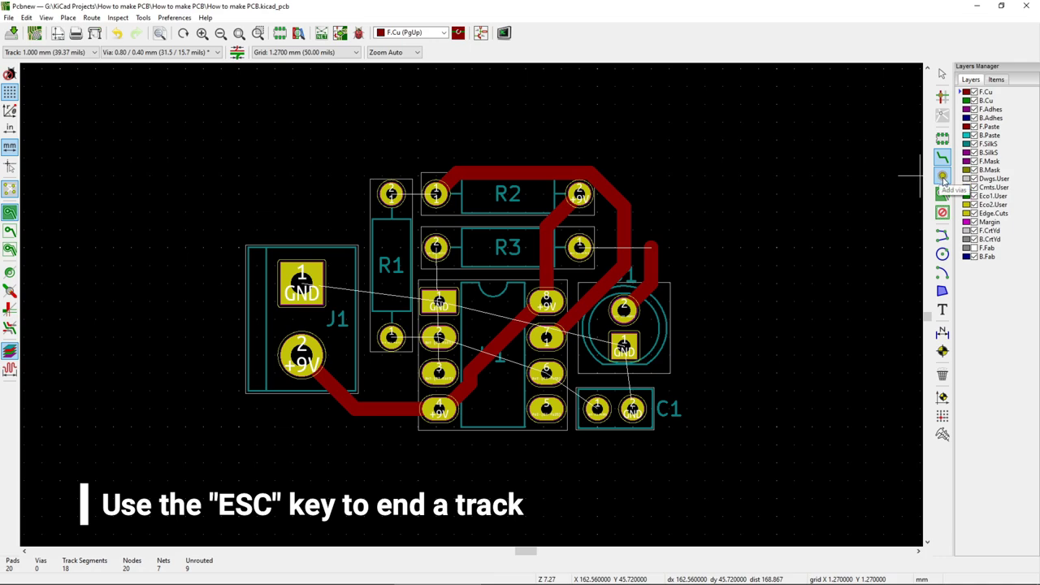
pyautogui.click(942, 177)
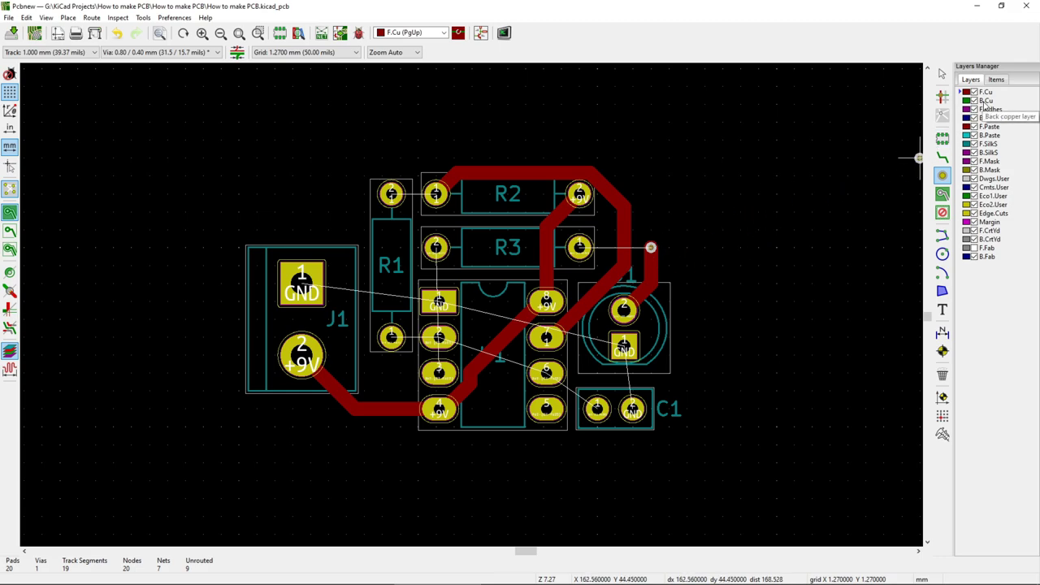
# Step: Run a B.Cu track from the via to R3, then undo every track and via
pyautogui.click(985, 100)
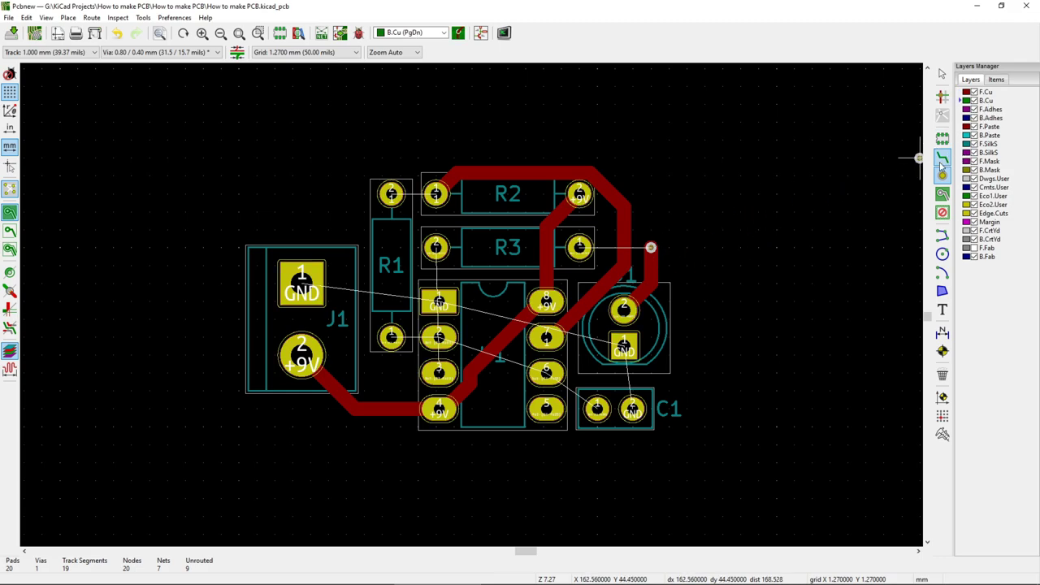
pyautogui.click(942, 157)
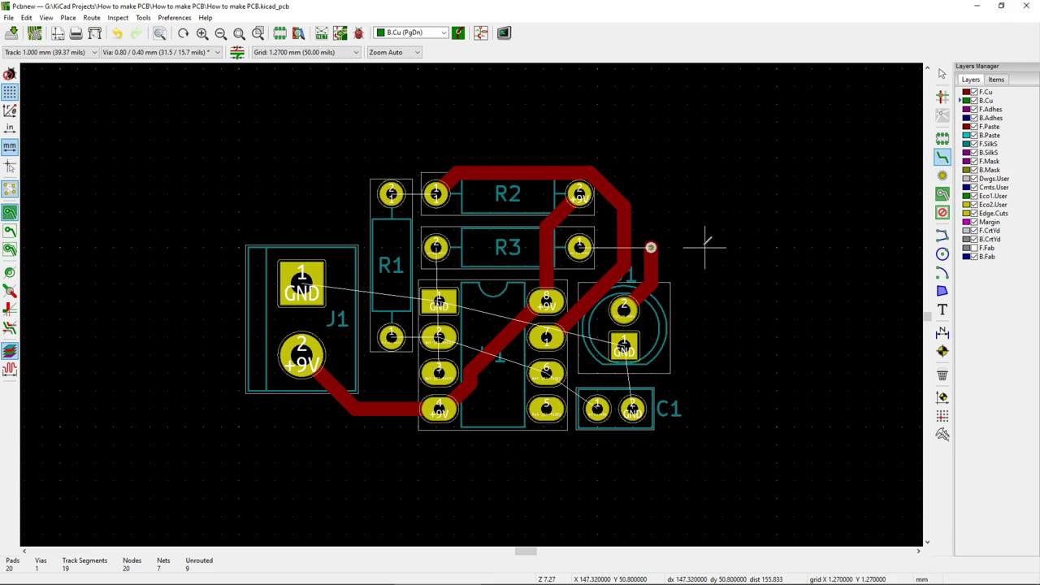
pyautogui.click(651, 247)
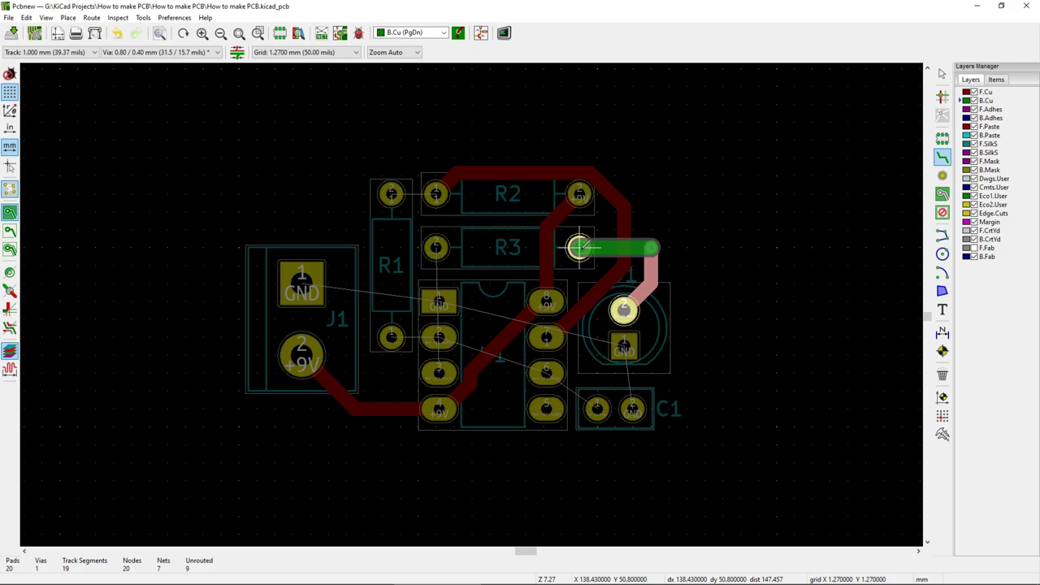
pyautogui.click(578, 246)
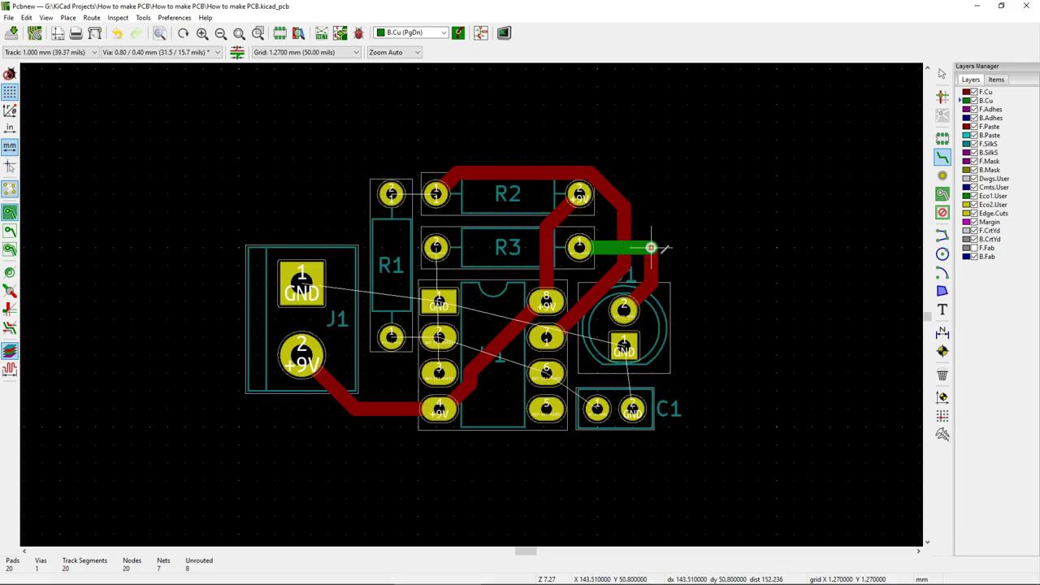
pyautogui.hotkey('ctrl', 'z')
pyautogui.hotkey('ctrl', 'z')
pyautogui.hotkey('ctrl', 'z')
pyautogui.hotkey('ctrl', 'z')
pyautogui.hotkey('ctrl', 'z')
pyautogui.hotkey('ctrl', 'z')
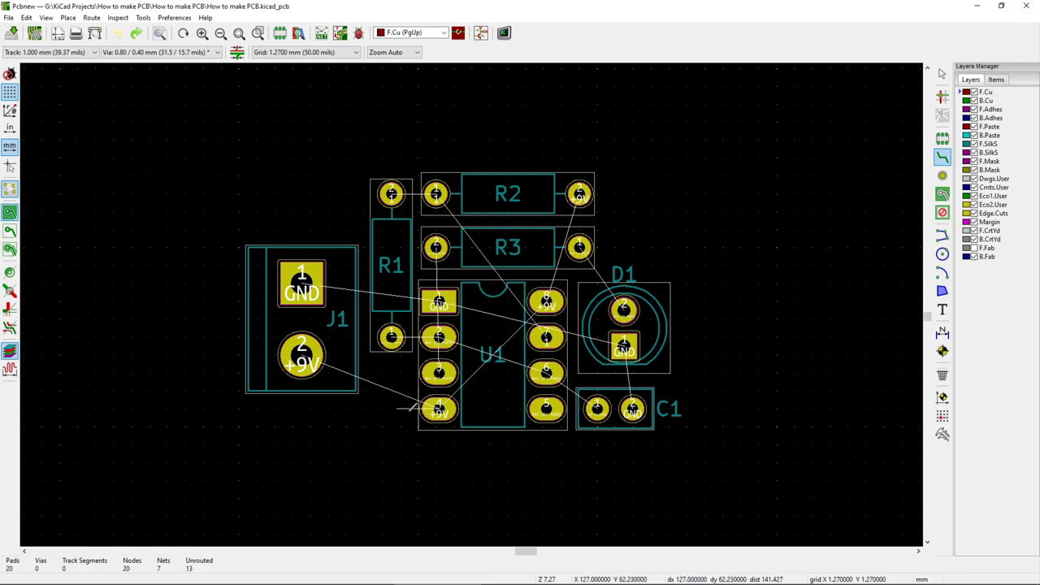
# Step: Route F.Cu tracks for +9V (J1–U1), R2–U1, R3–D1, U1–C1 and the remaining non-ground connections
pyautogui.click(301, 357)
pyautogui.doubleClick(439, 409)
pyautogui.click(579, 194)
pyautogui.doubleClick(546, 302)
pyautogui.click(580, 247)
pyautogui.doubleClick(623, 308)
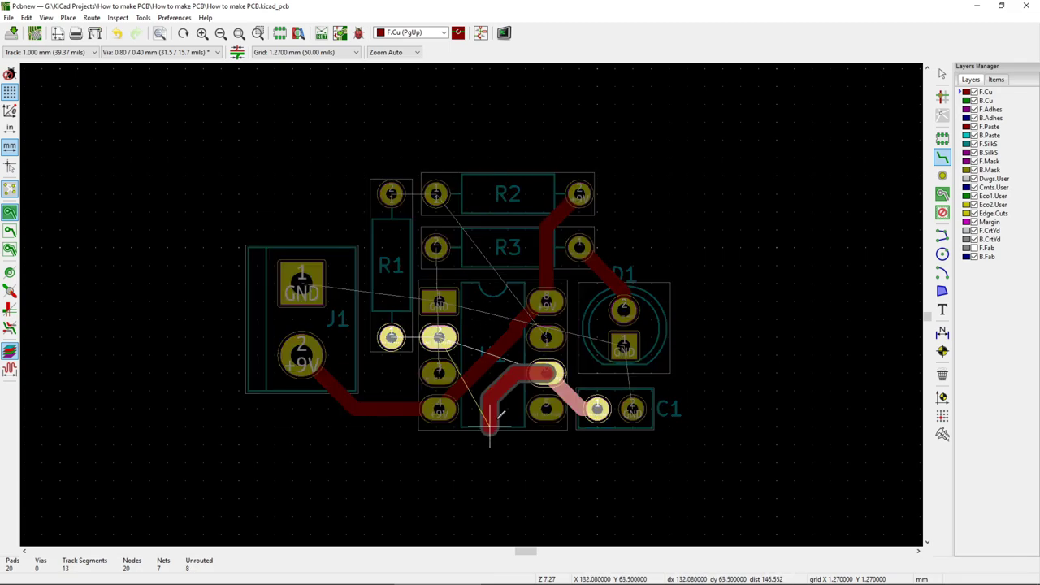
pyautogui.click(391, 337)
pyautogui.click(668, 353)
pyautogui.click(579, 193)
pyautogui.click(462, 260)
pyautogui.doubleClick(453, 439)
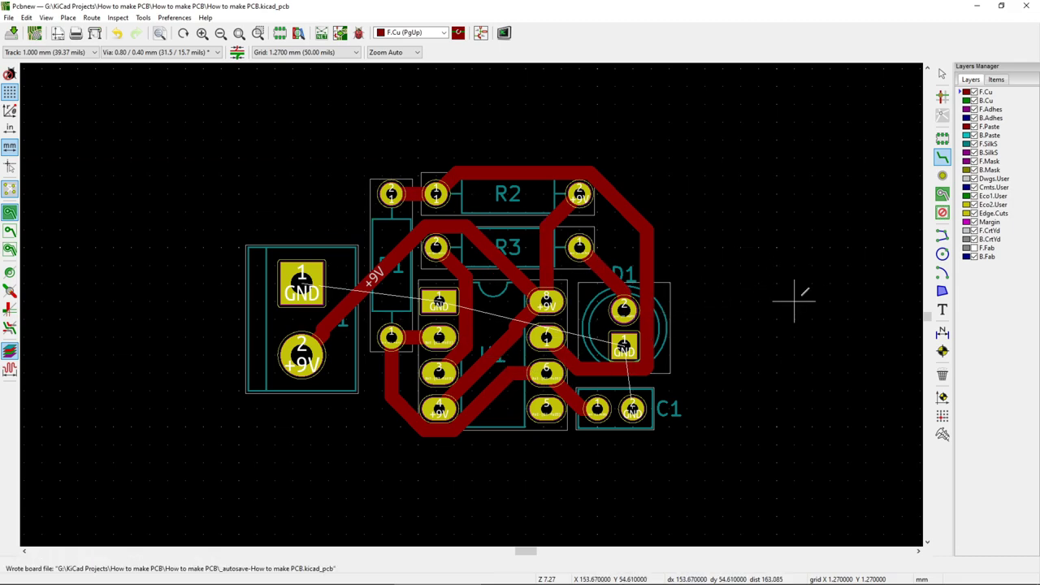
# Step: Pick the MountingHole_3.2mm_M3 footprint from the MountingHole library for placement
pyautogui.click(941, 140)
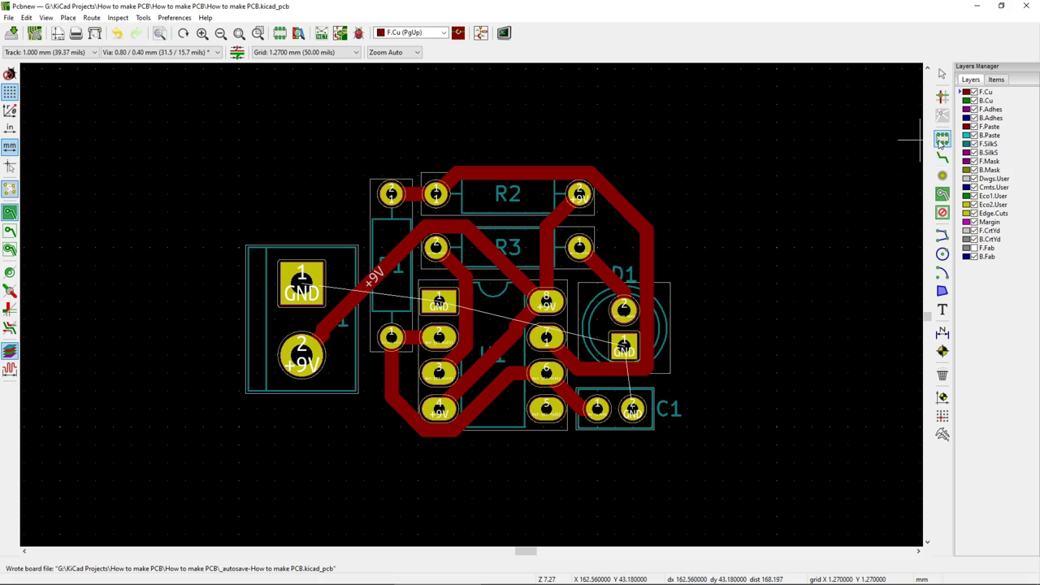
pyautogui.click(687, 244)
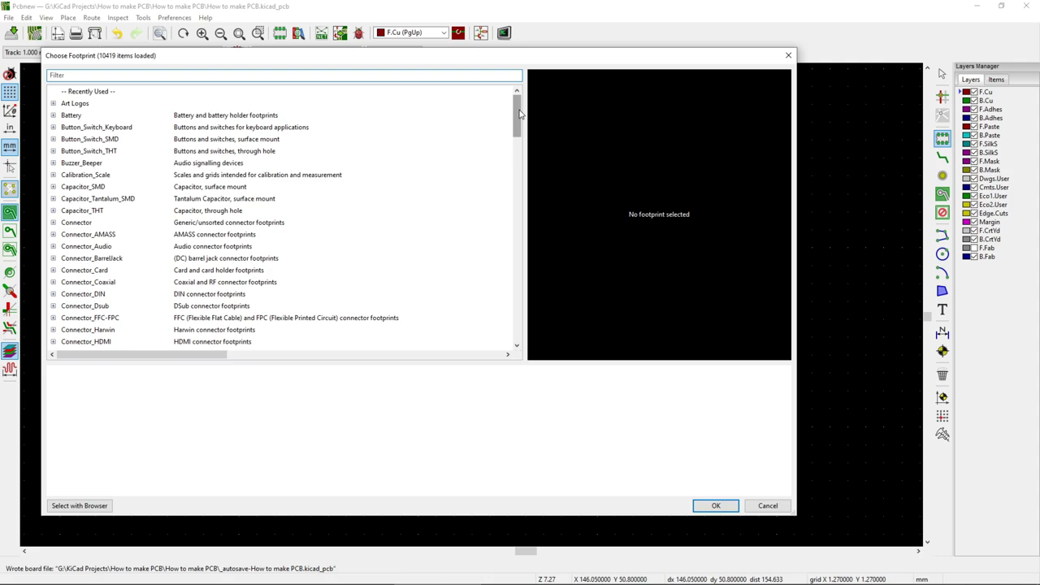
pyautogui.moveTo(517, 104); pyautogui.dragTo(526, 214)
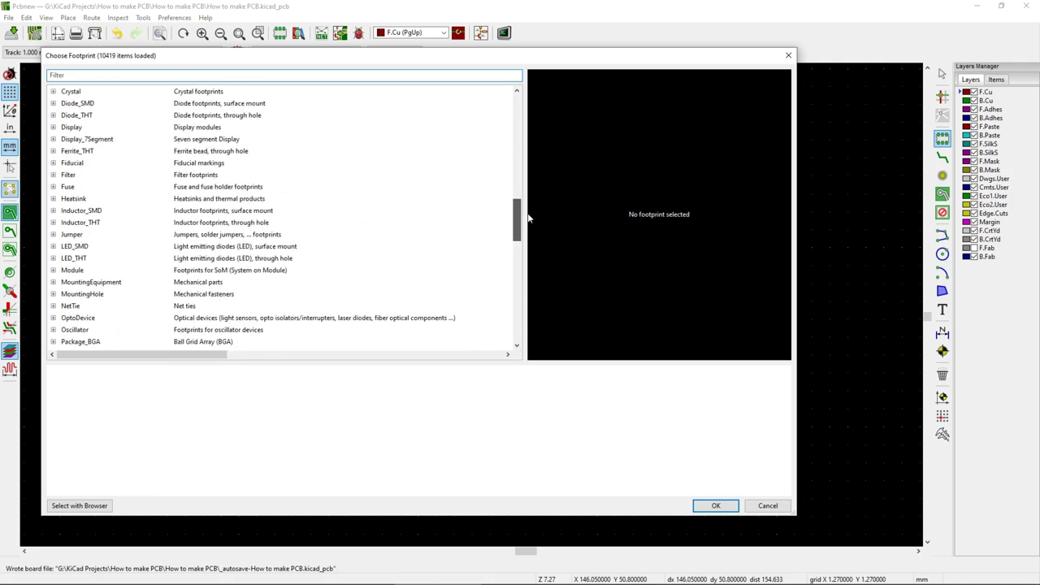
pyautogui.click(53, 295)
pyautogui.scroll(-3, 130, 309)
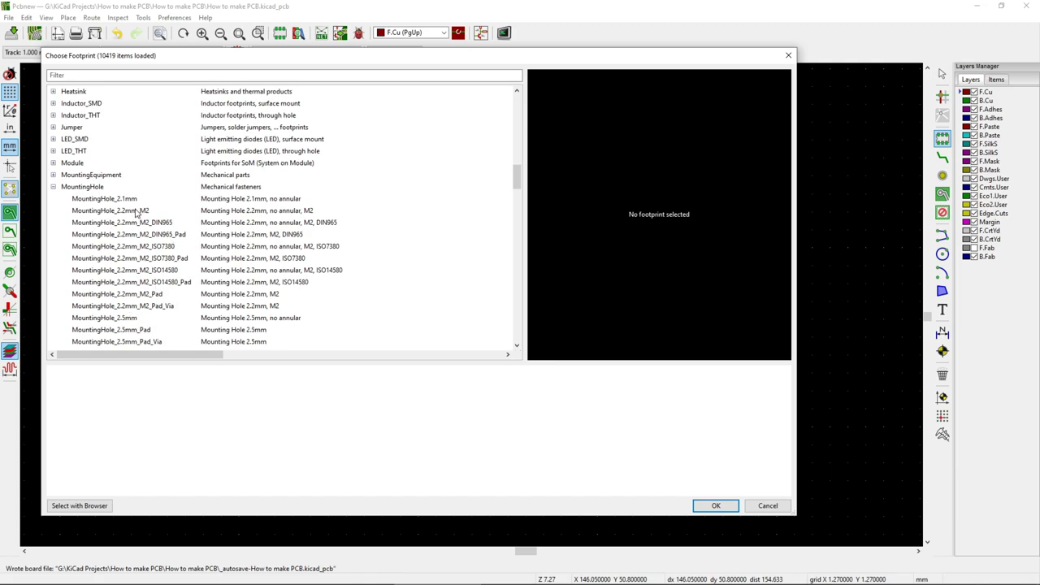
pyautogui.scroll(-1, 136, 213)
pyautogui.scroll(-1, 139, 269)
pyautogui.scroll(-3, 136, 226)
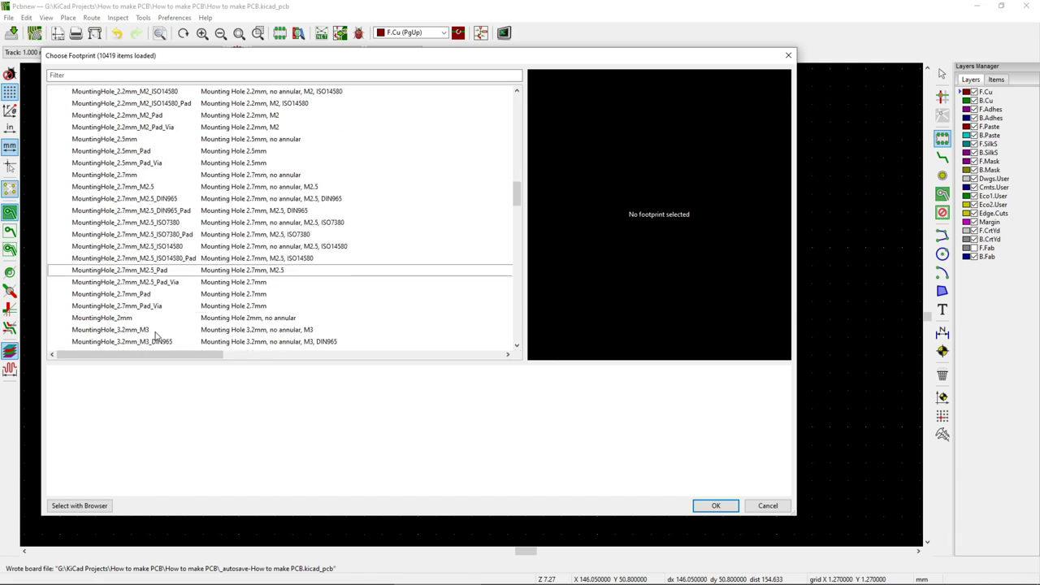
pyautogui.scroll(-1, 156, 335)
pyautogui.click(130, 298)
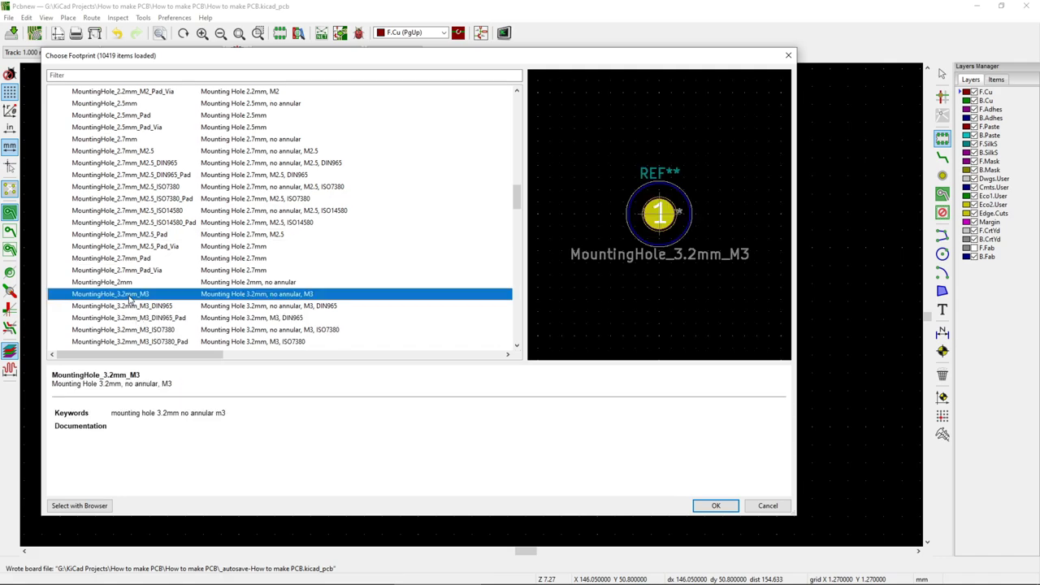
pyautogui.doubleClick(226, 299)
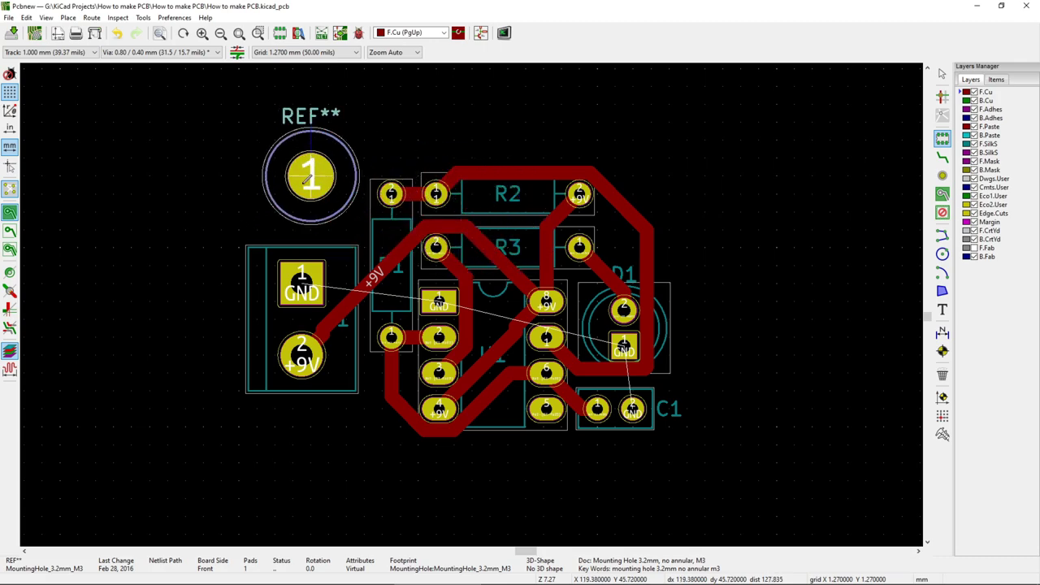
# Step: Place the mounting hole above the board's top-left and hide its REF** label
pyautogui.click(292, 177)
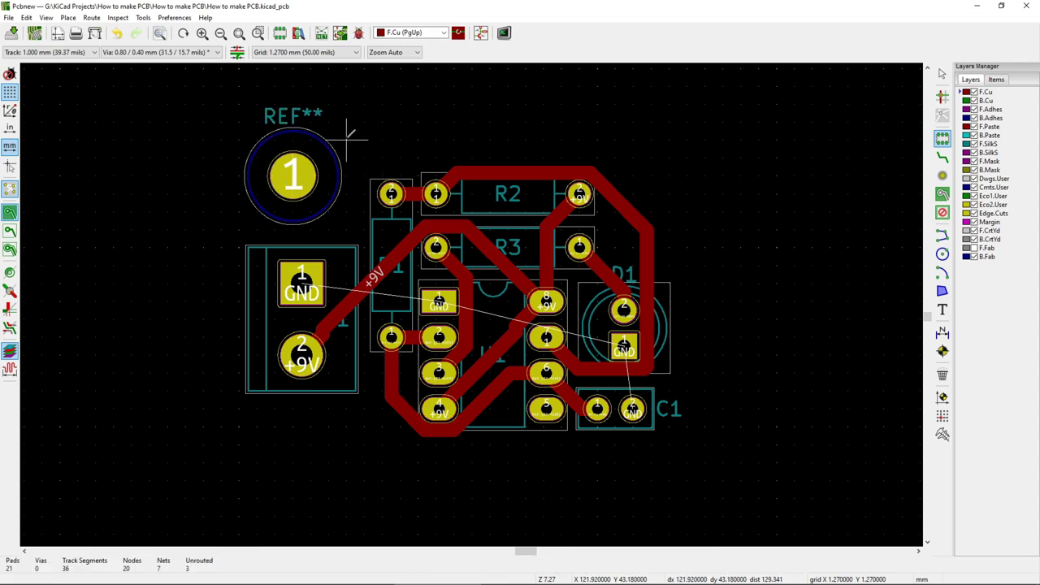
pyautogui.press('Escape')
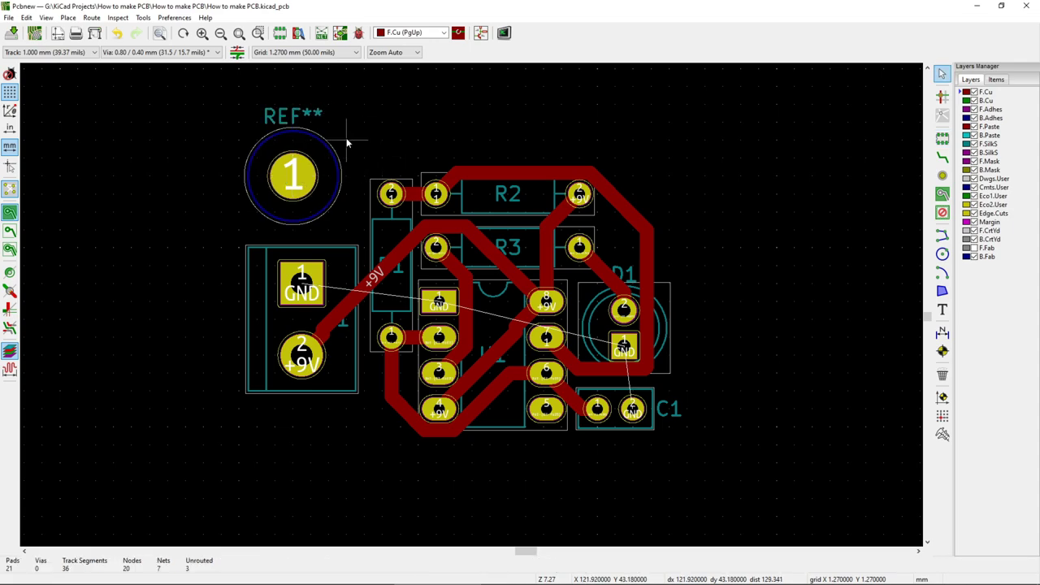
pyautogui.doubleClick(296, 119)
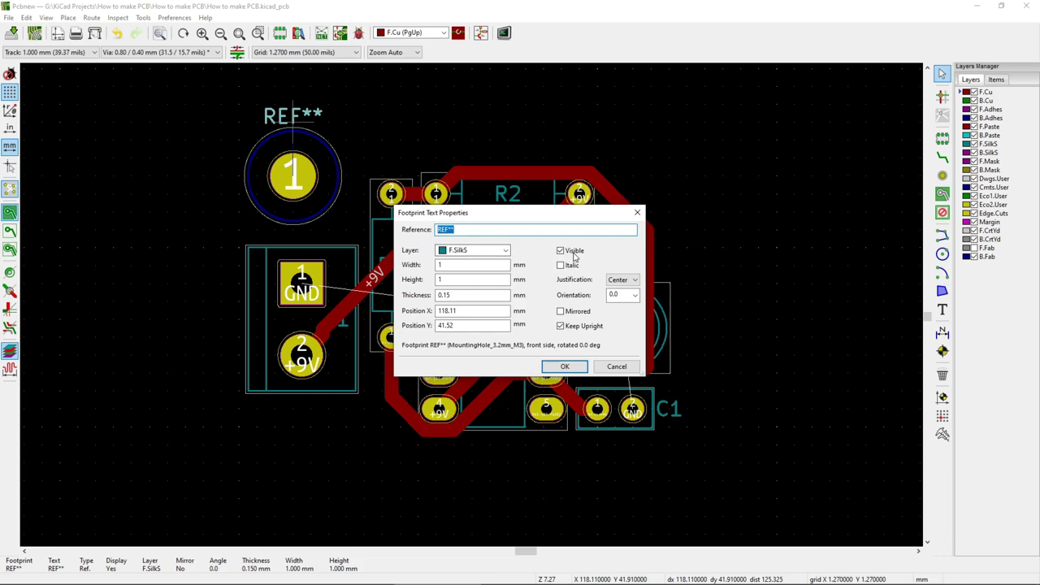
pyautogui.click(573, 252)
pyautogui.click(564, 366)
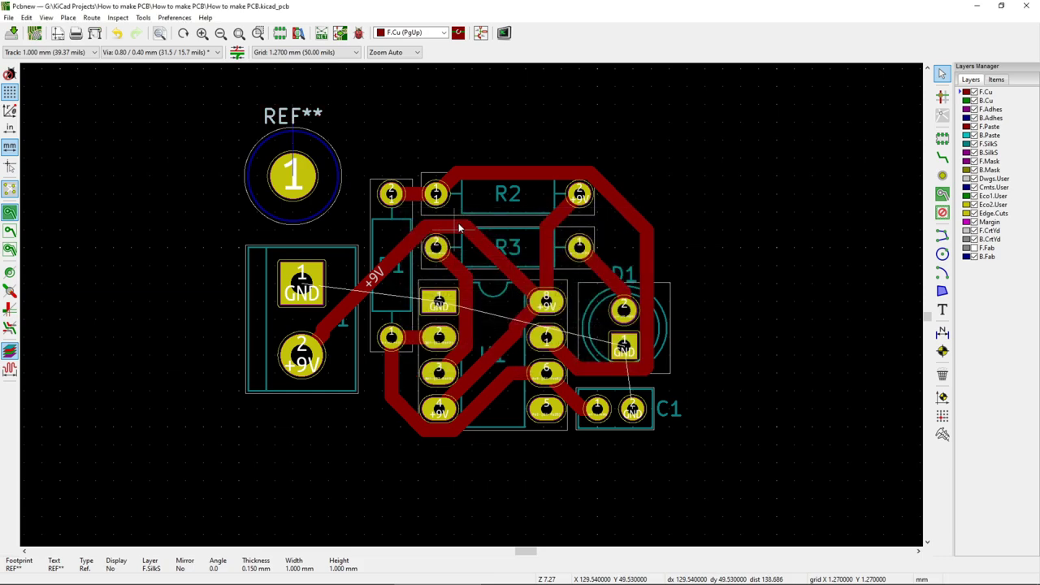
# Step: Move the hole's REF** label to sit just above the mounting hole
pyautogui.press('e')
pyautogui.press('Escape')
pyautogui.press('m')
pyautogui.click(319, 119)
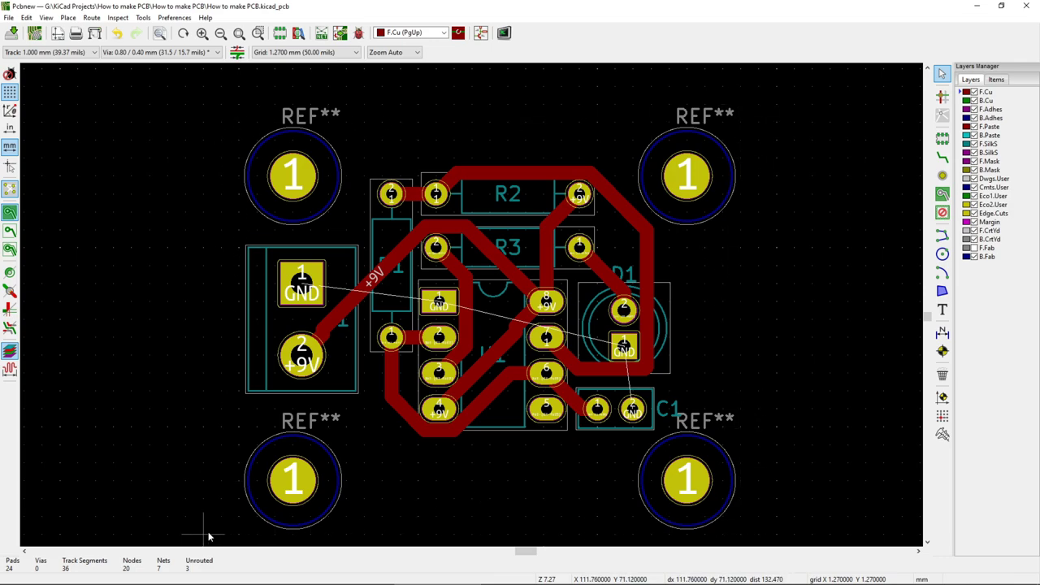
# Step: Draw a closed four-corner Edge.Cuts rectangle around the circuit and its mounting holes
pyautogui.click(994, 213)
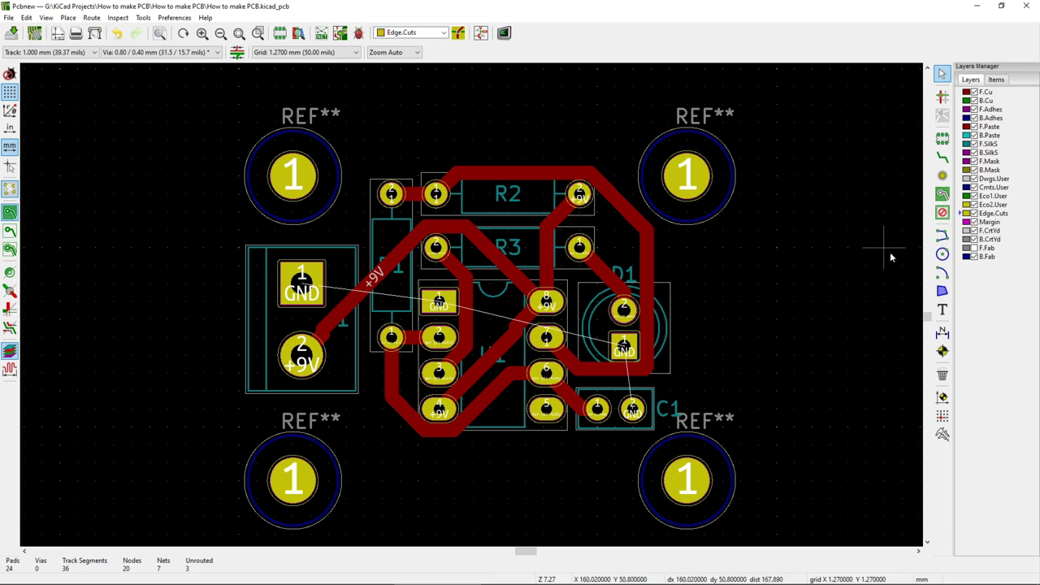
pyautogui.click(942, 235)
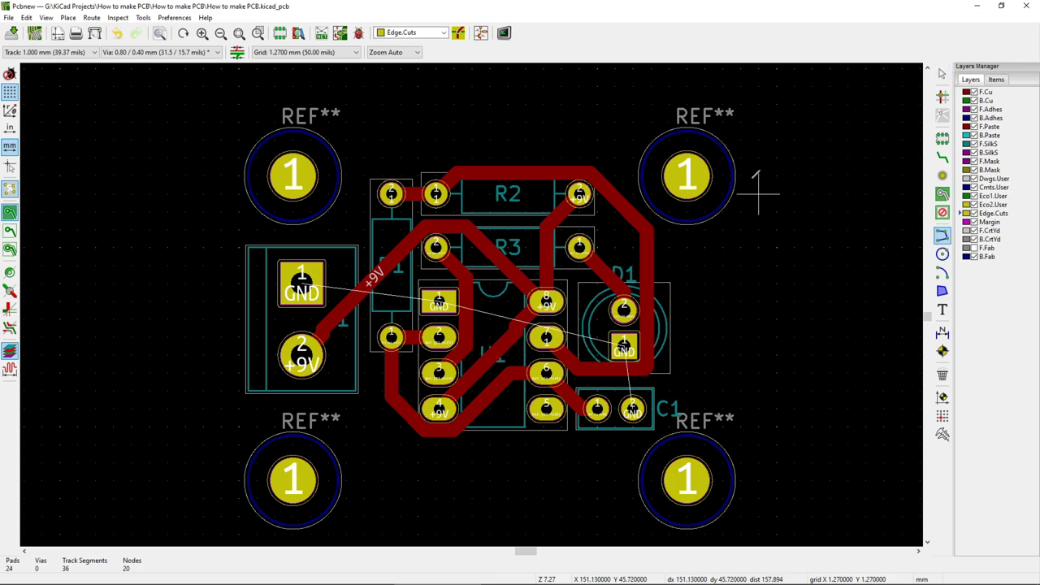
pyautogui.click(741, 120)
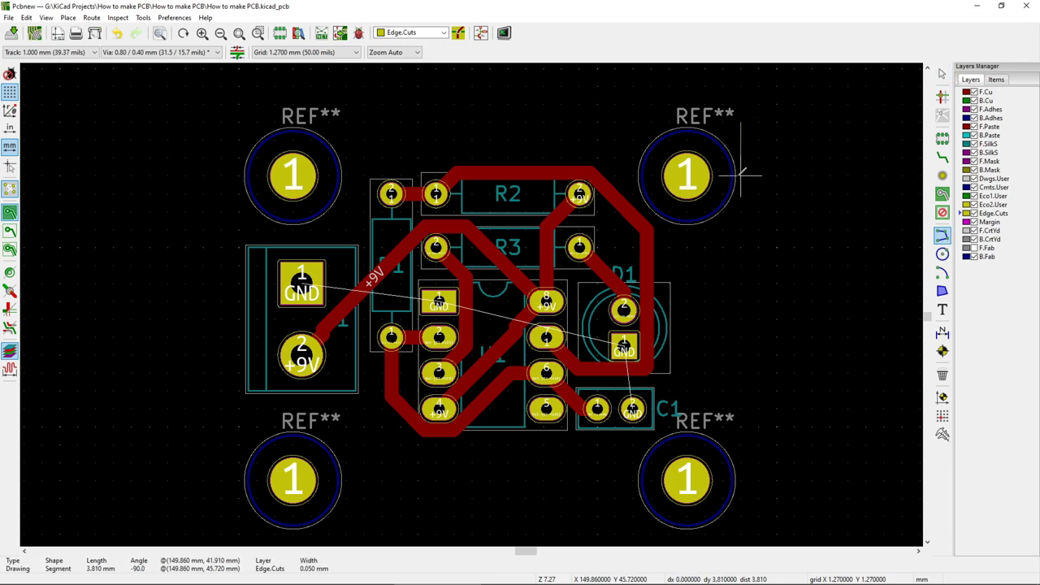
pyautogui.click(741, 486)
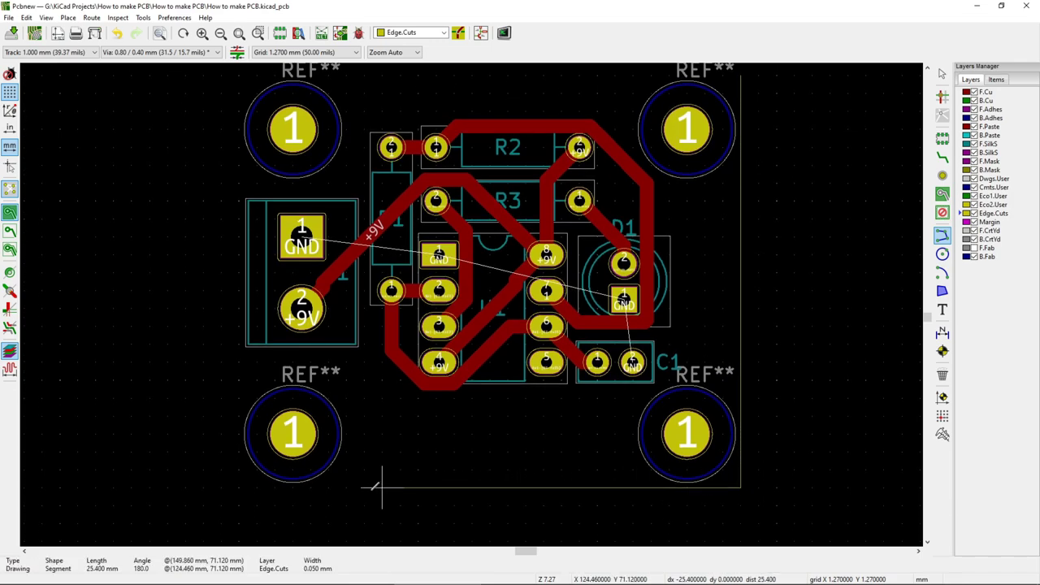
pyautogui.click(220, 486)
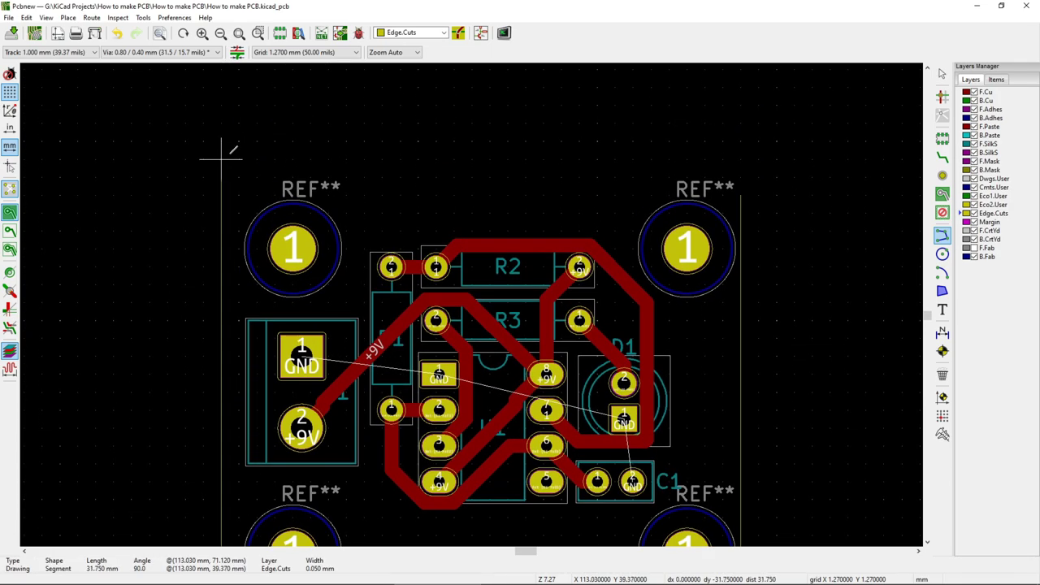
pyautogui.click(221, 195)
pyautogui.click(740, 195)
pyautogui.press('Home')
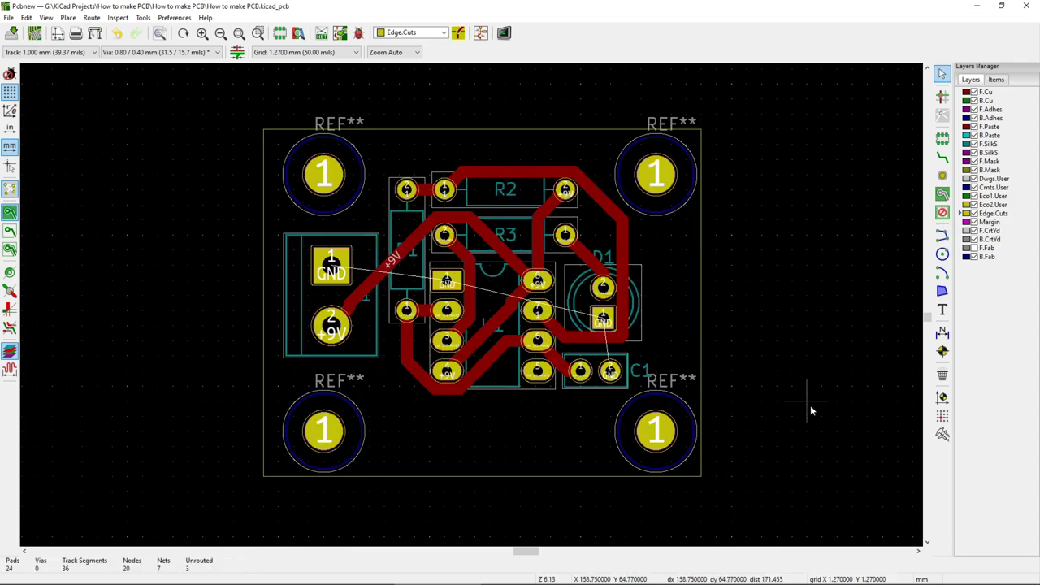
pyautogui.click(942, 435)
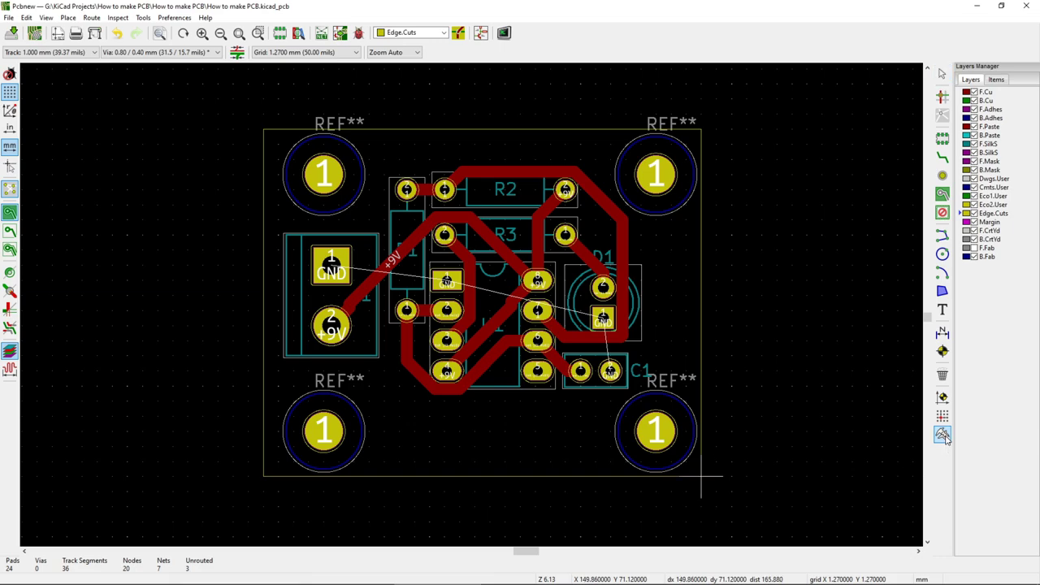
pyautogui.click(264, 477)
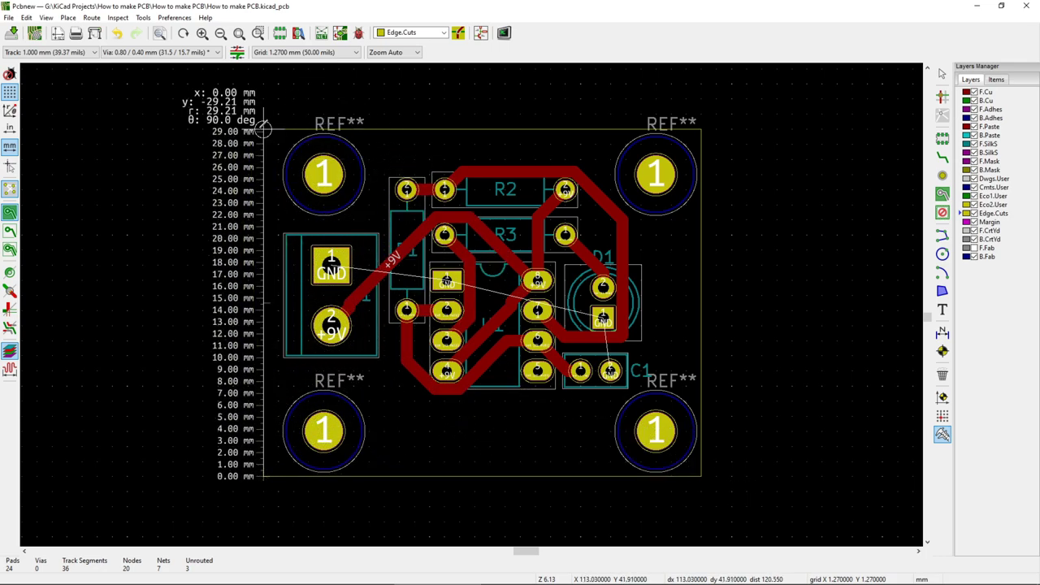
pyautogui.press('Escape')
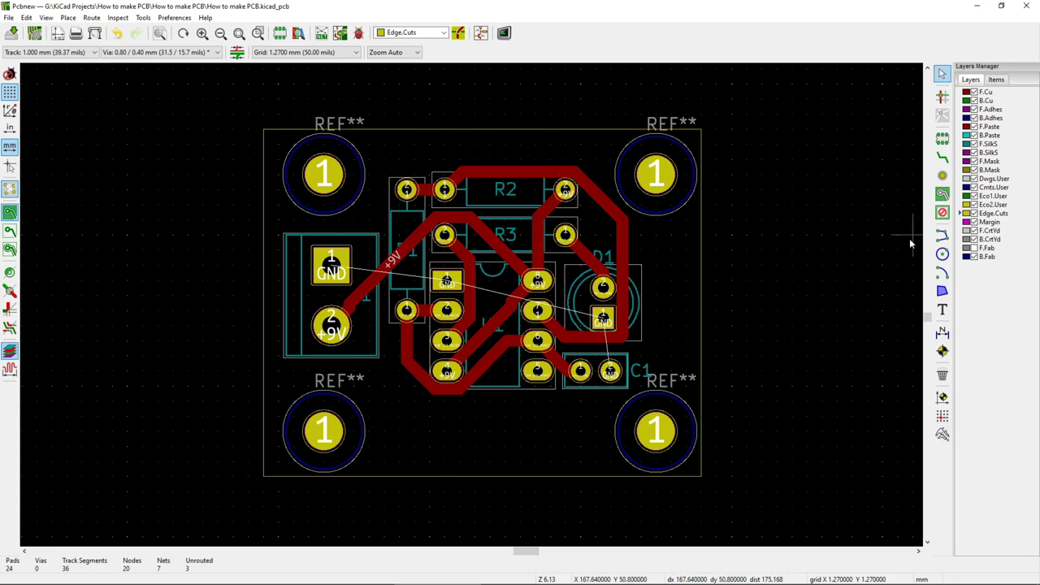
# Step: Add a B.Cu copper zone on the GND net spanning the board's four corners and fill it
pyautogui.click(985, 101)
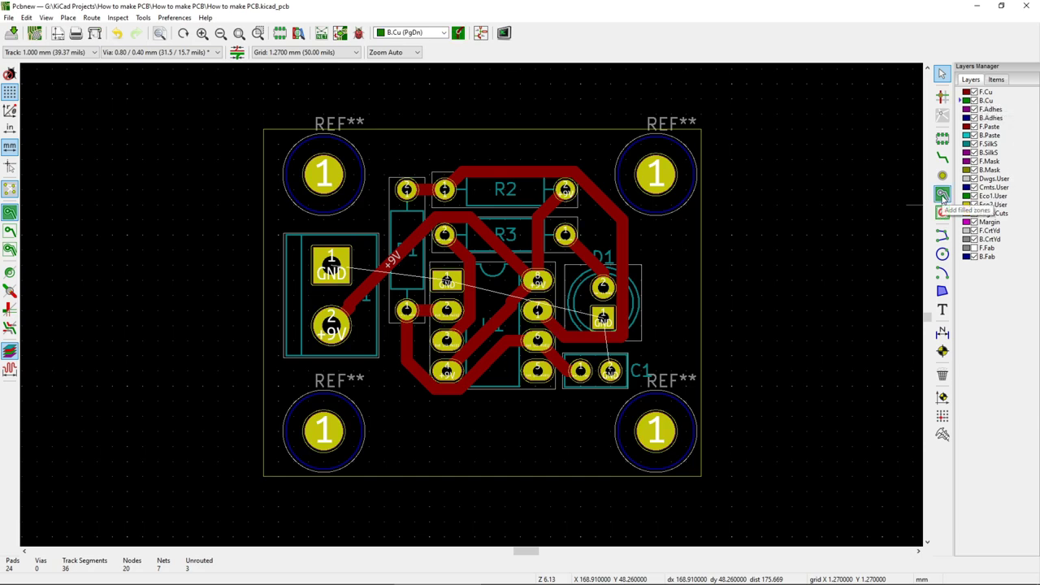
pyautogui.click(942, 195)
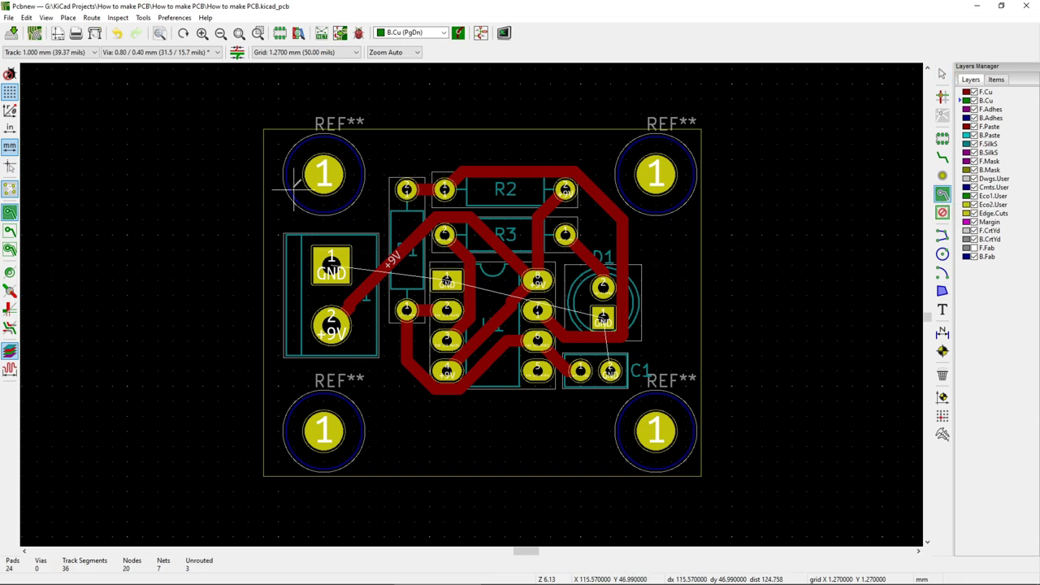
pyautogui.click(279, 143)
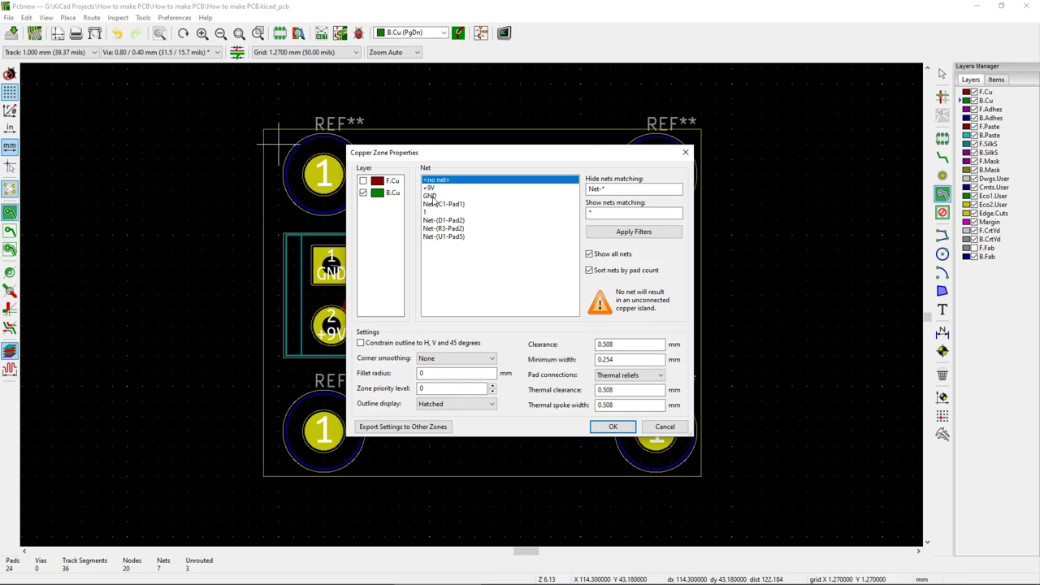
pyautogui.click(432, 198)
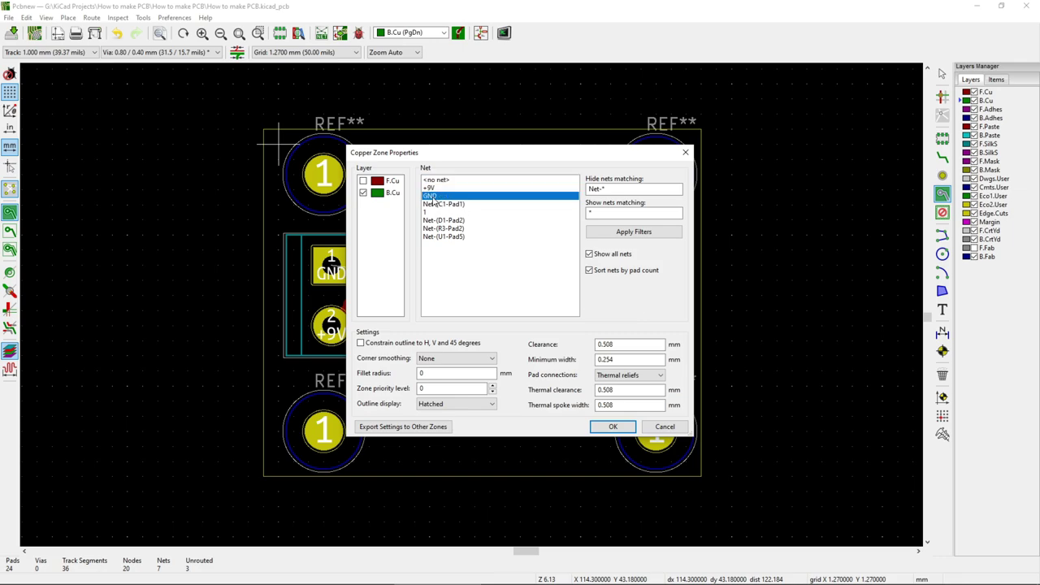
pyautogui.click(612, 428)
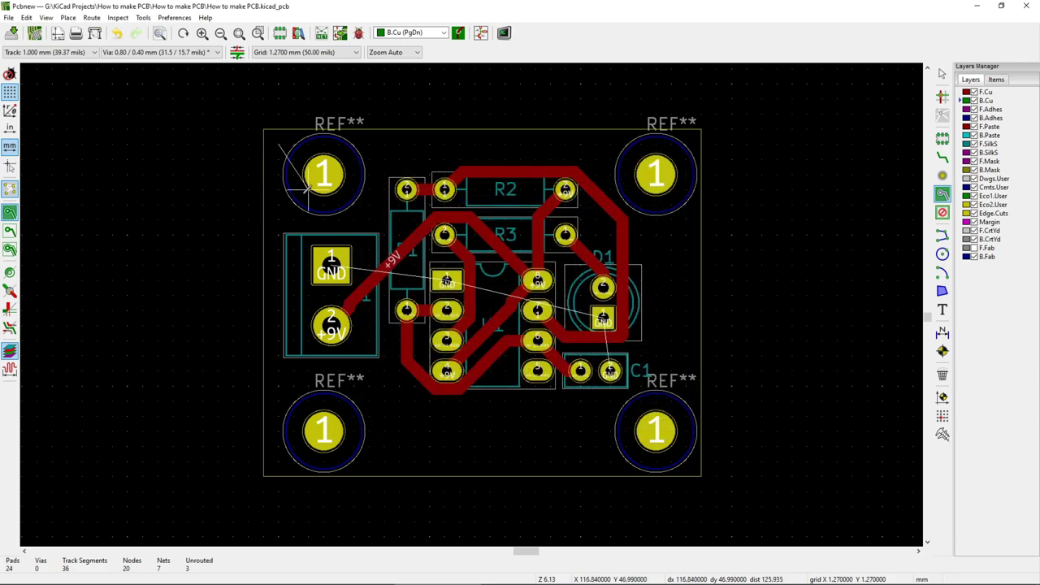
pyautogui.click(279, 461)
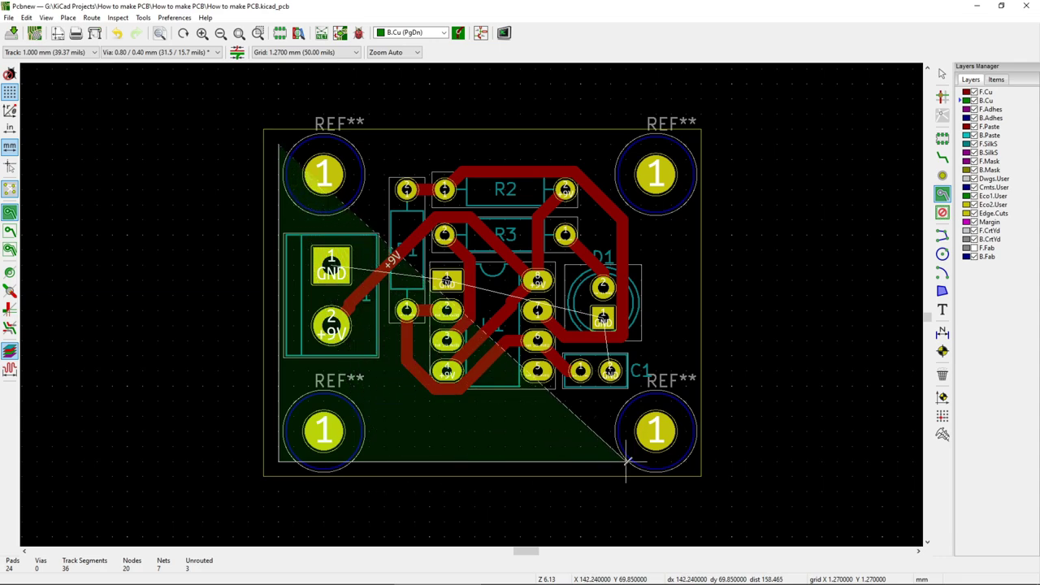
pyautogui.click(686, 462)
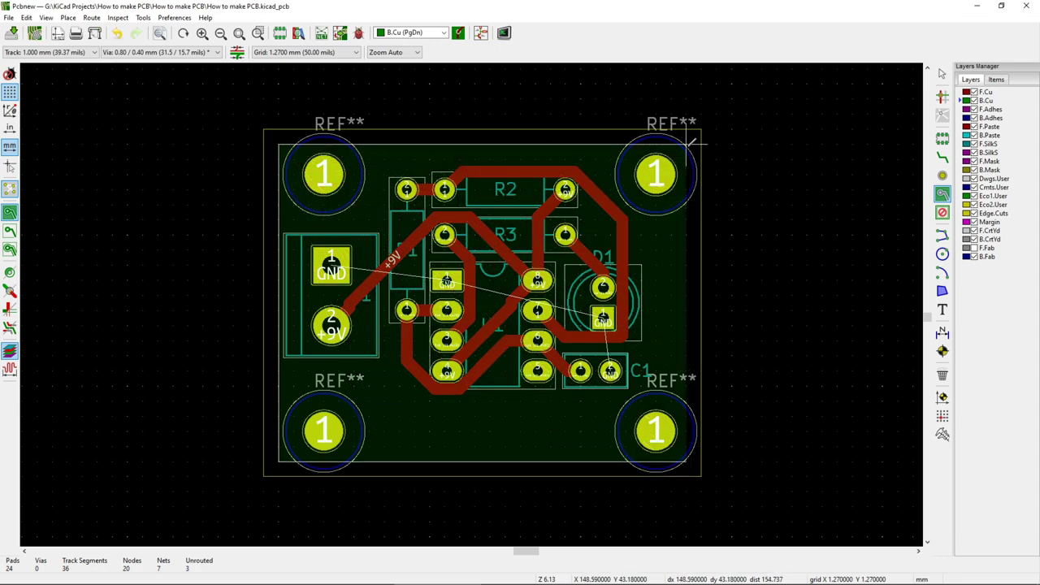
pyautogui.doubleClick(687, 144)
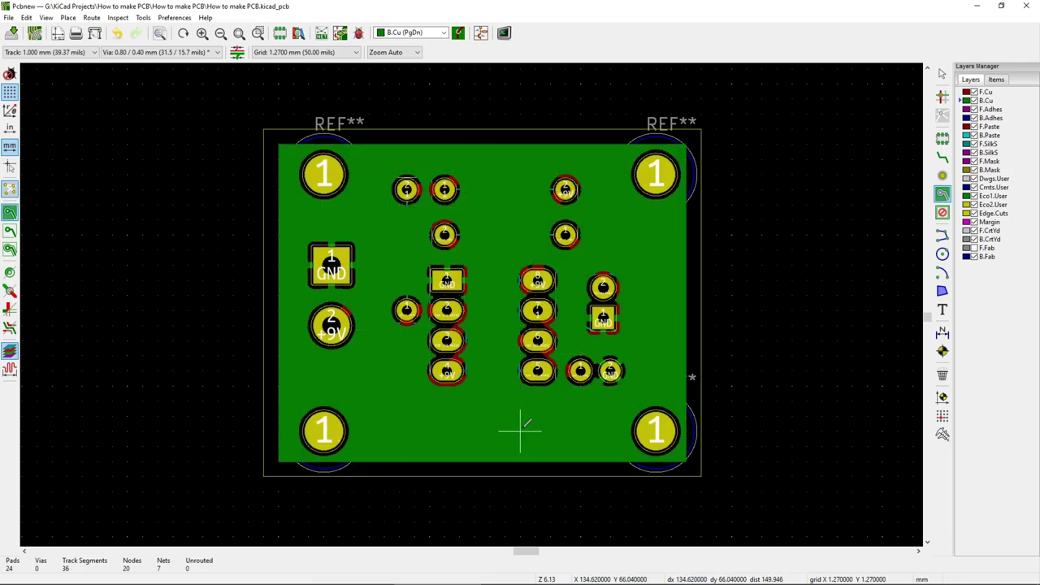
# Step: Delete the short track from R1 to U1 pin 2 and make F.Cu the active layer
pyautogui.scroll(4, 414, 373)
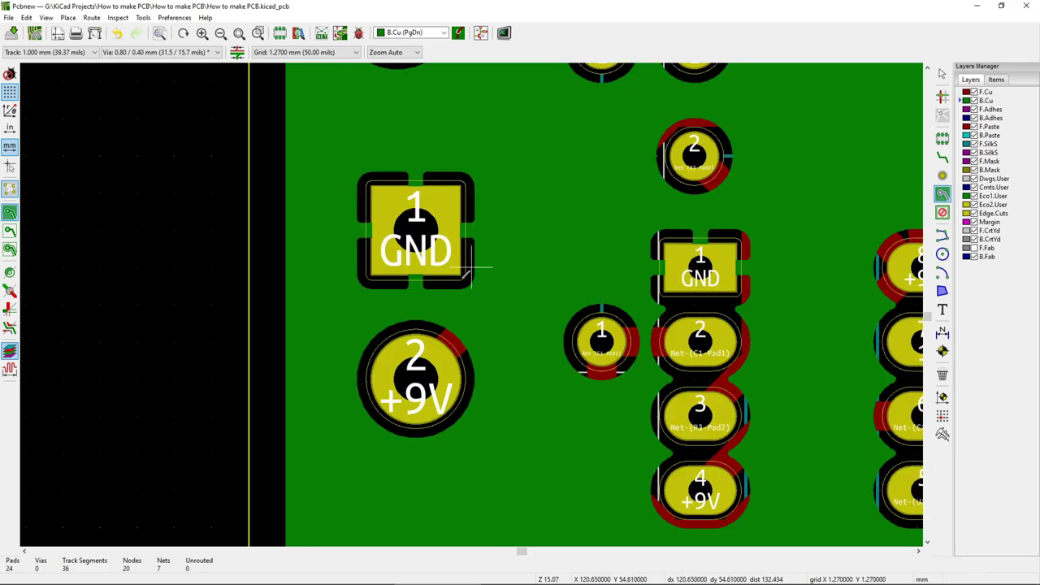
pyautogui.click(942, 73)
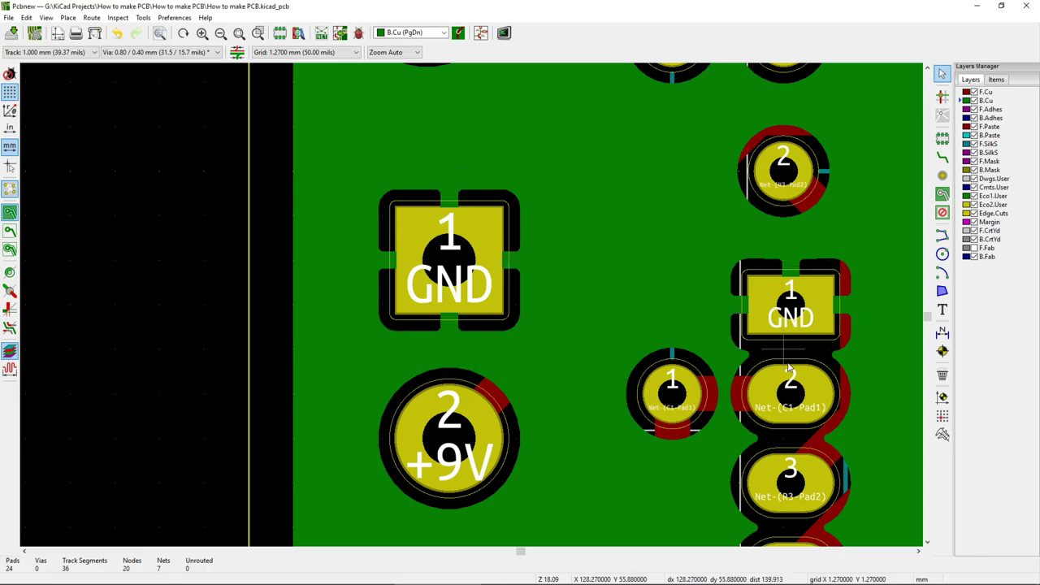
pyautogui.scroll(-3, 870, 295)
pyautogui.scroll(-3, 465, 305)
pyautogui.press('Delete')
pyautogui.scroll(2, 569, 215)
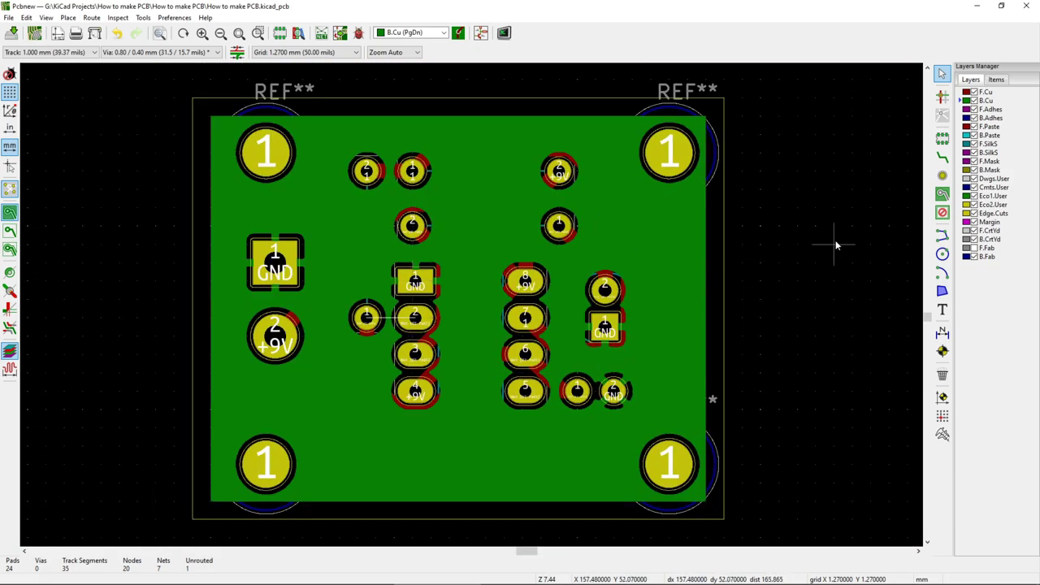
pyautogui.click(986, 93)
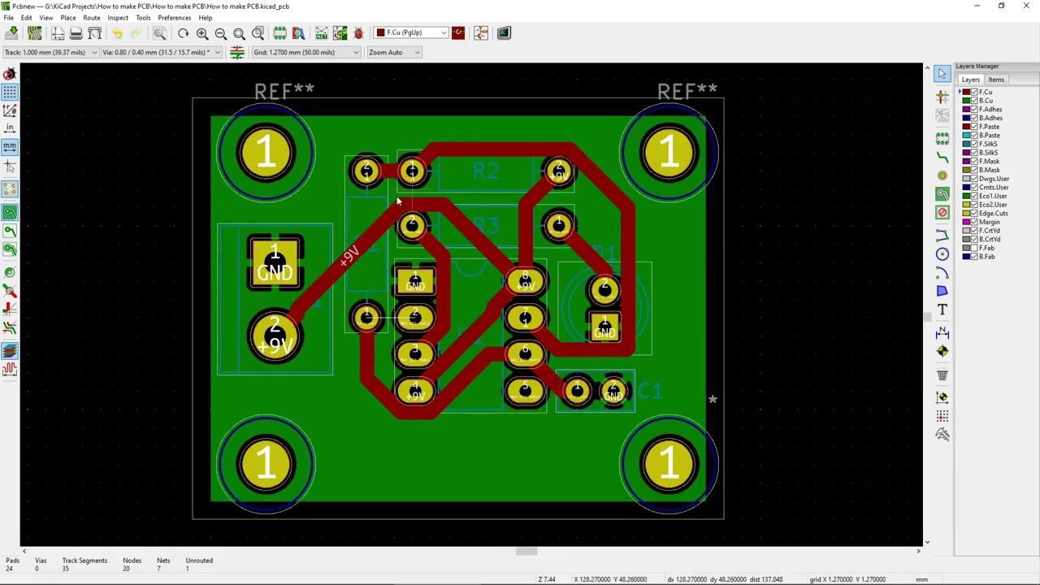
pyautogui.click(358, 33)
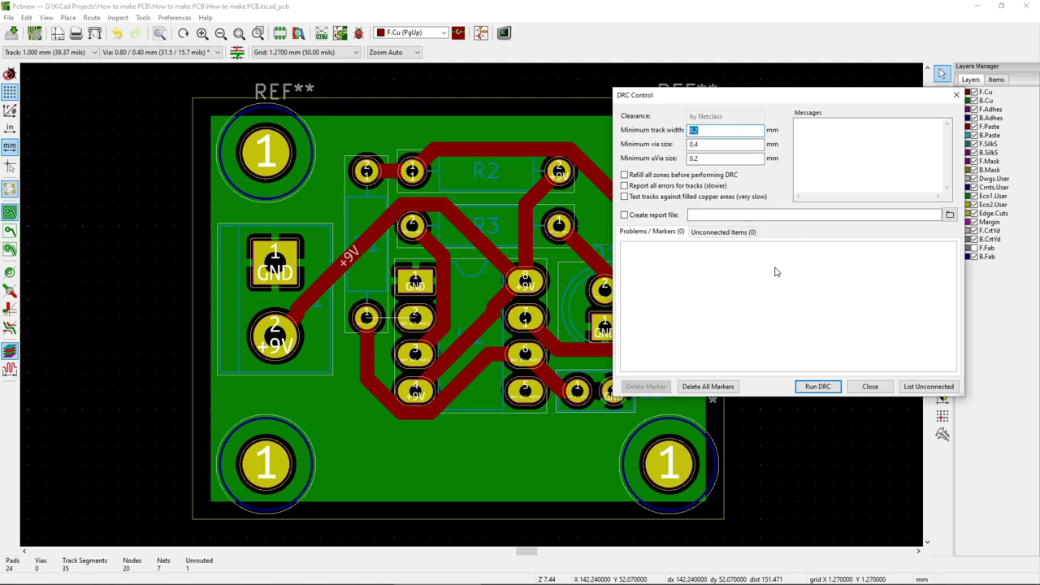
pyautogui.click(815, 388)
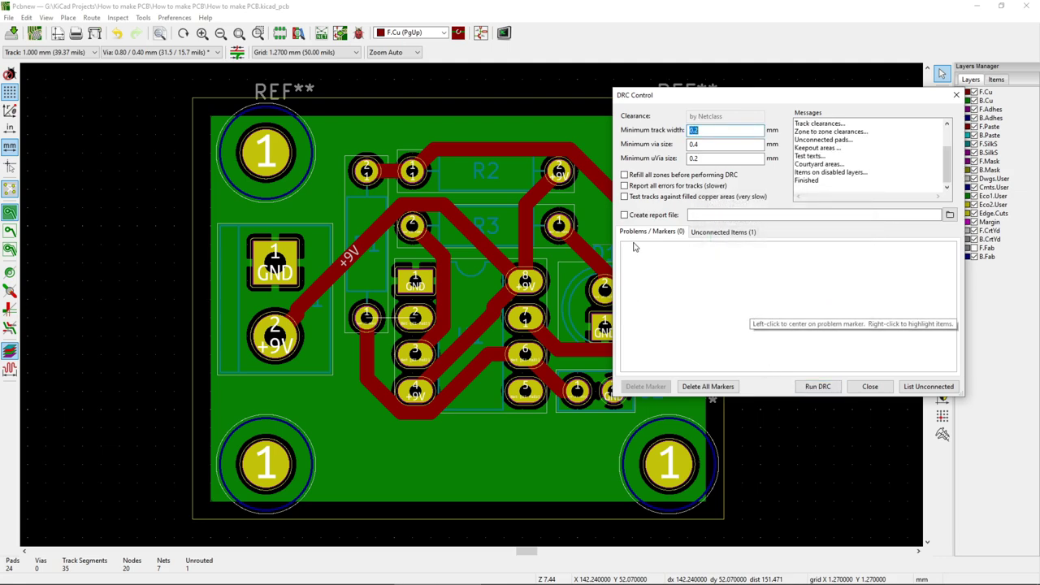
pyautogui.click(718, 233)
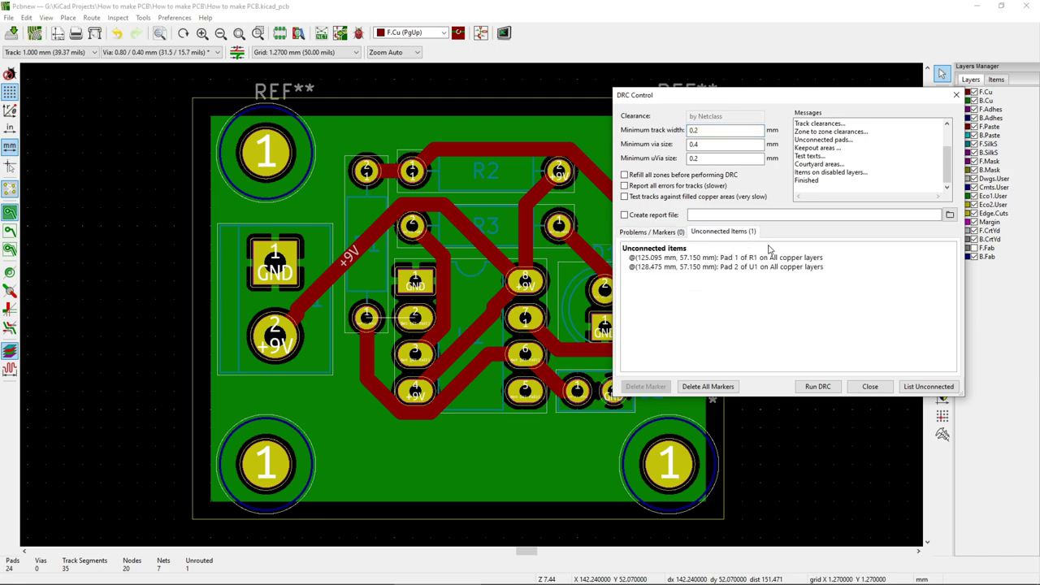
pyautogui.click(659, 258)
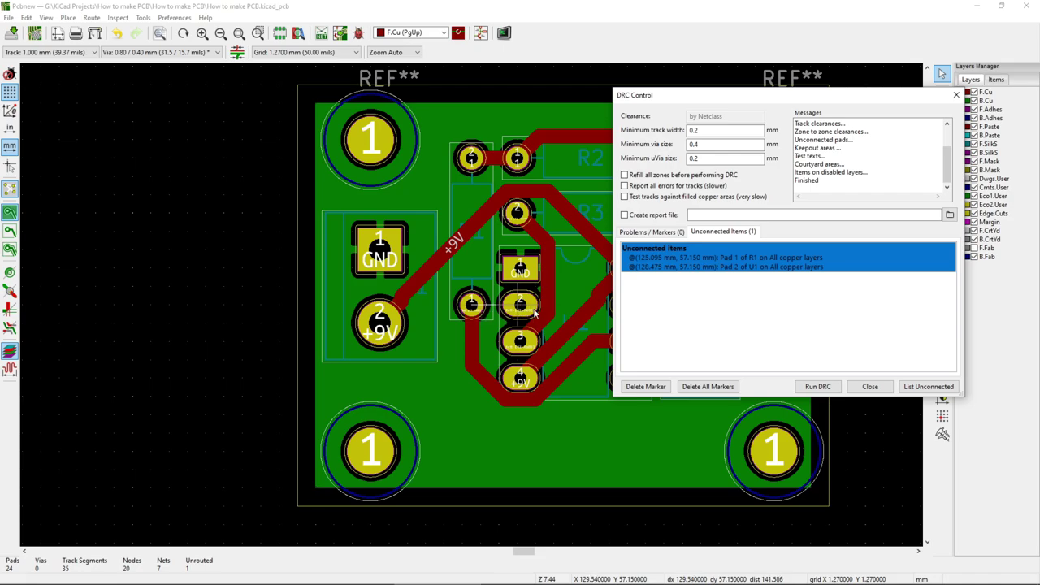
# Step: Route a front-copper track joining R1 pad 1 to U1 pad 2
pyautogui.click(955, 95)
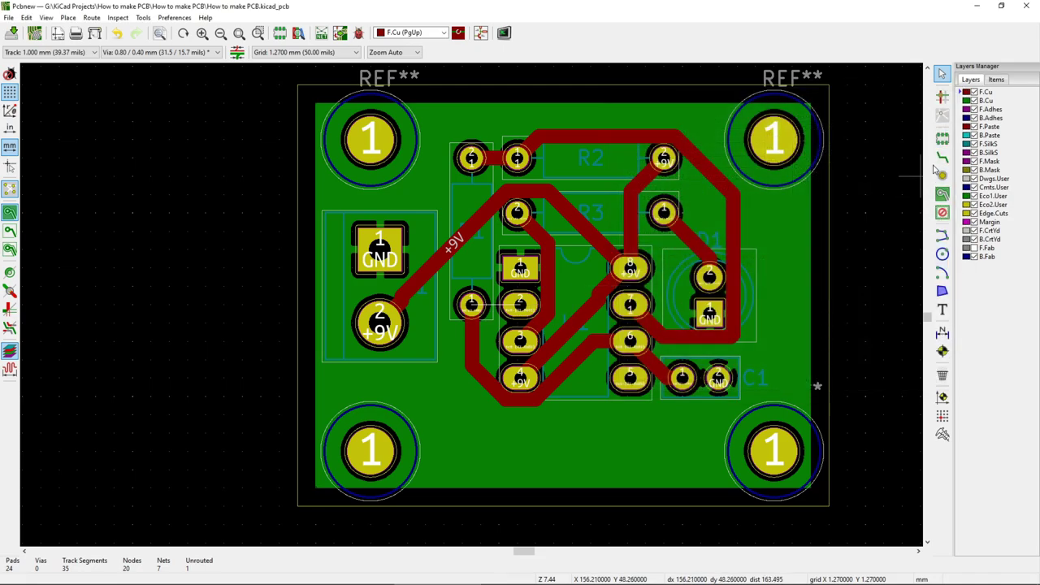
pyautogui.click(942, 156)
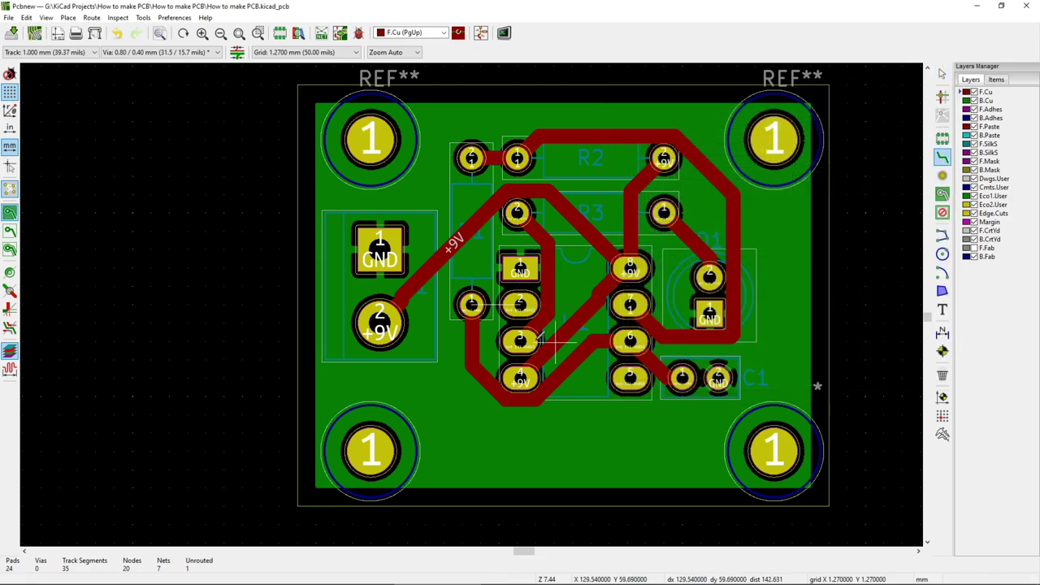
pyautogui.click(520, 304)
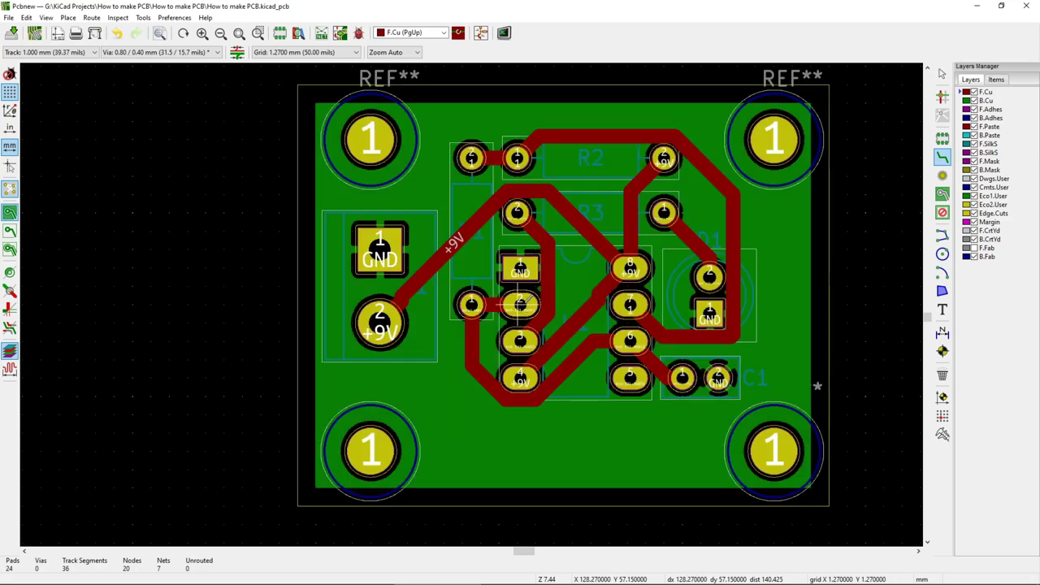
# Step: Clear old markers, rerun DRC, review problems and unconnected items, then close it
pyautogui.click(358, 32)
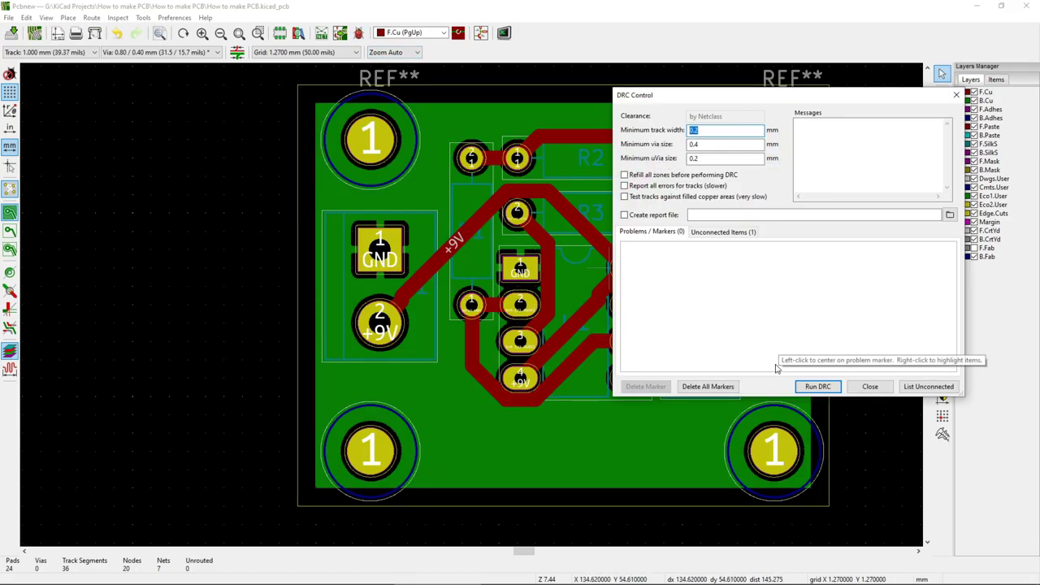
pyautogui.click(704, 387)
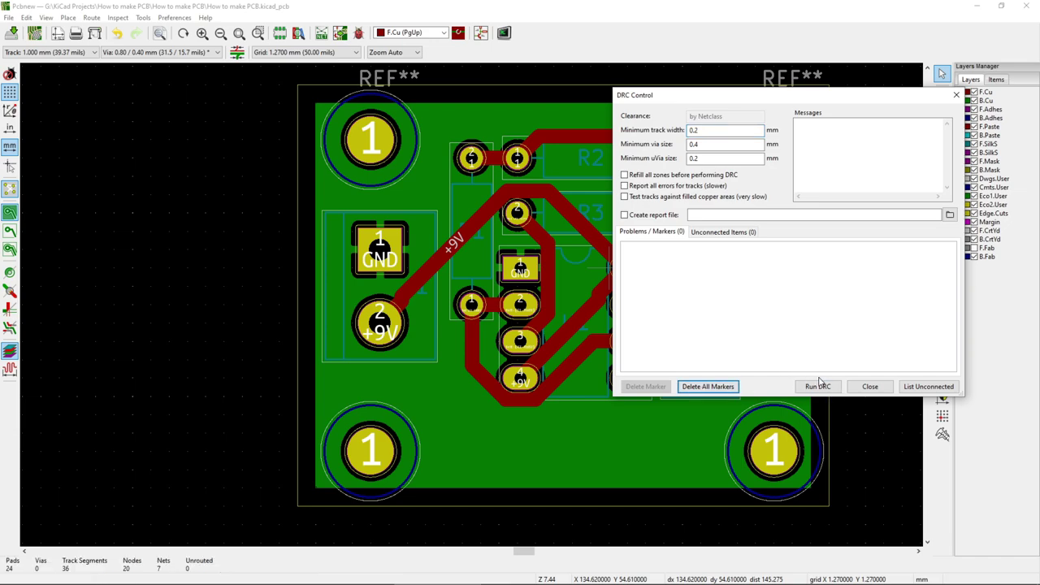
pyautogui.click(813, 390)
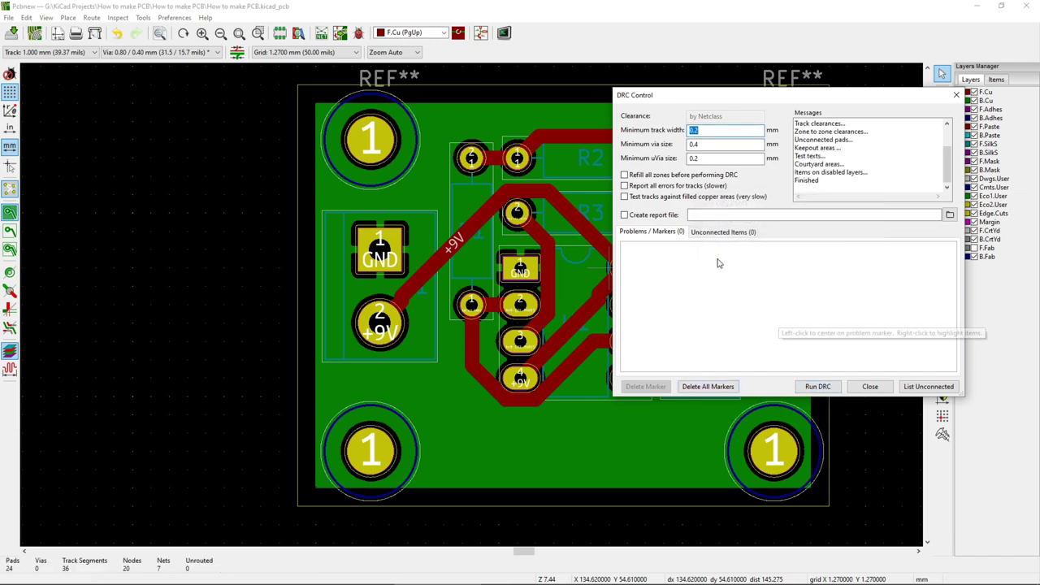
pyautogui.click(658, 234)
pyautogui.click(735, 233)
pyautogui.click(672, 235)
pyautogui.press('Escape')
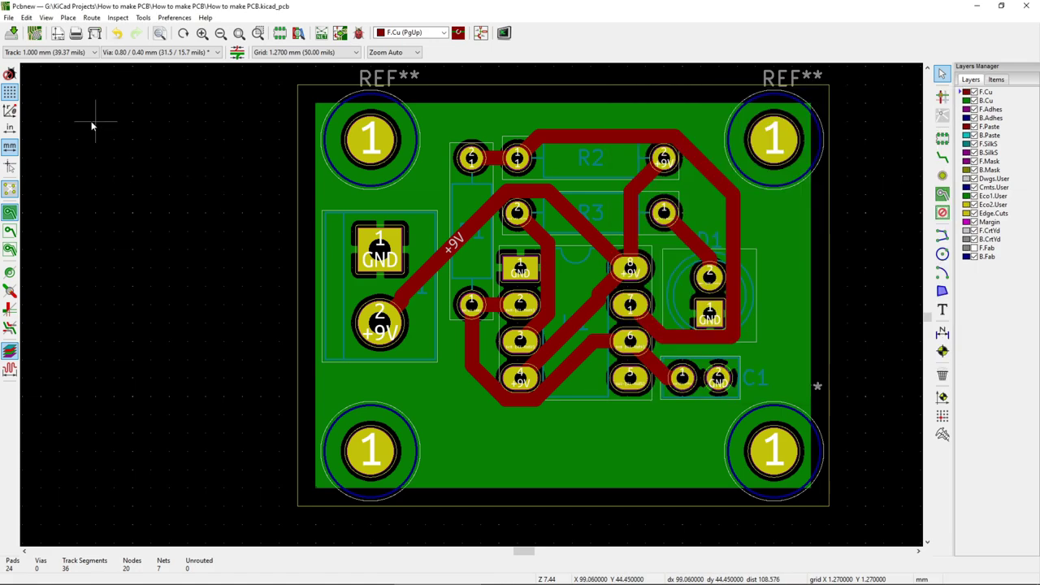
pyautogui.click(46, 18)
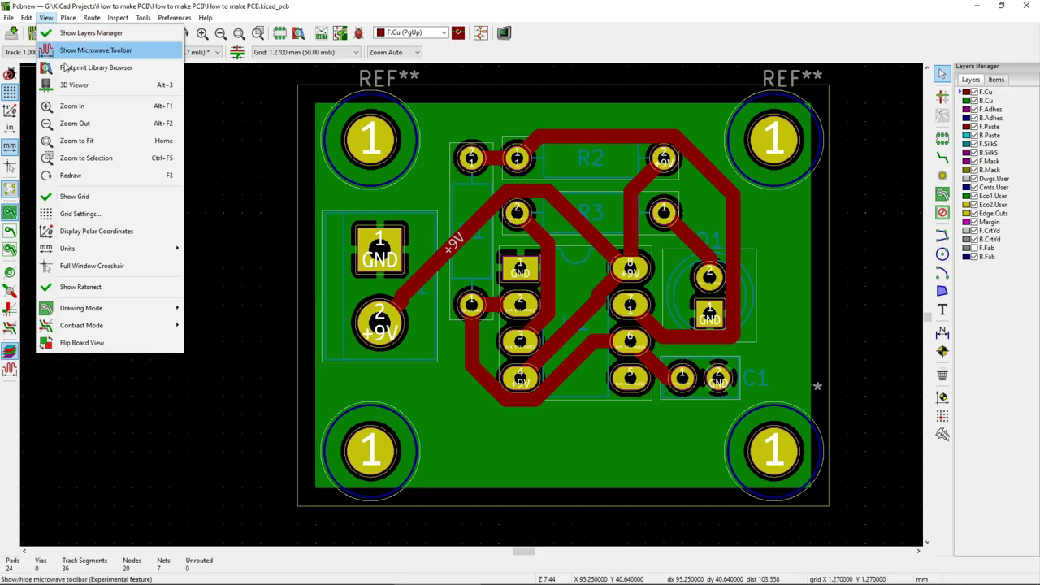
pyautogui.click(106, 86)
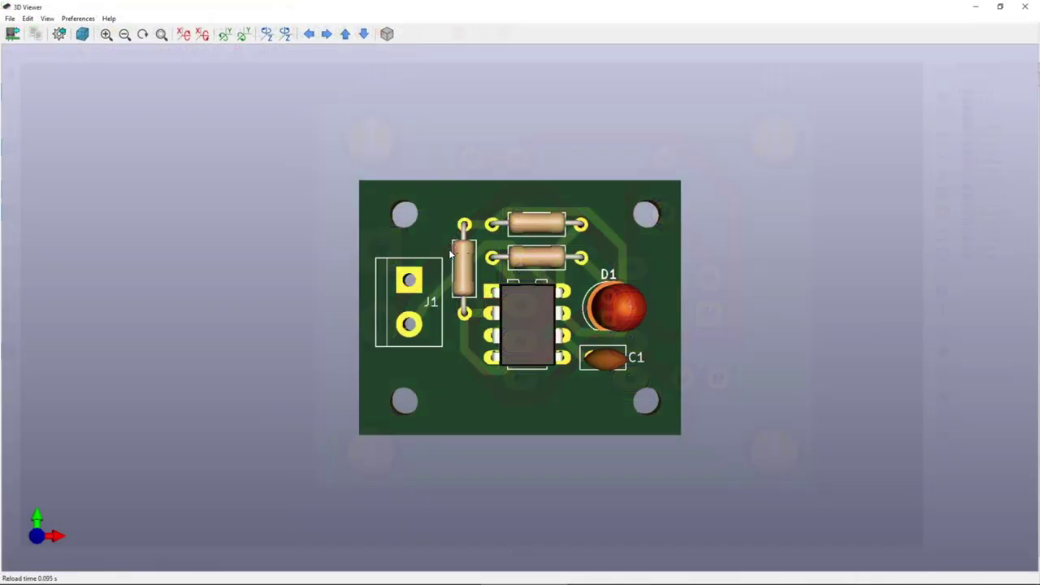
pyautogui.moveTo(567, 426); pyautogui.dragTo(637, 311)
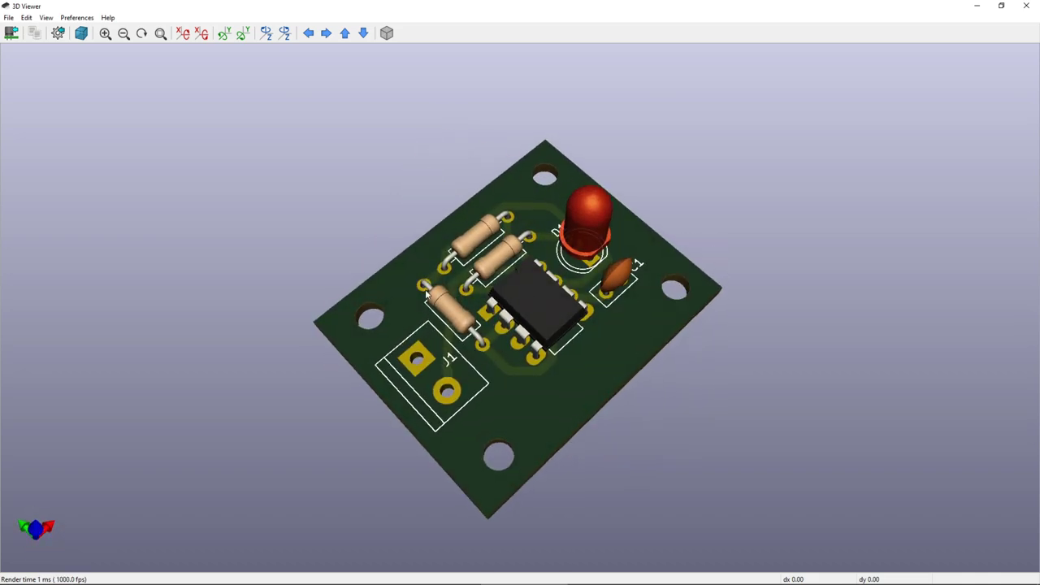
pyautogui.moveTo(582, 363); pyautogui.dragTo(500, 509)
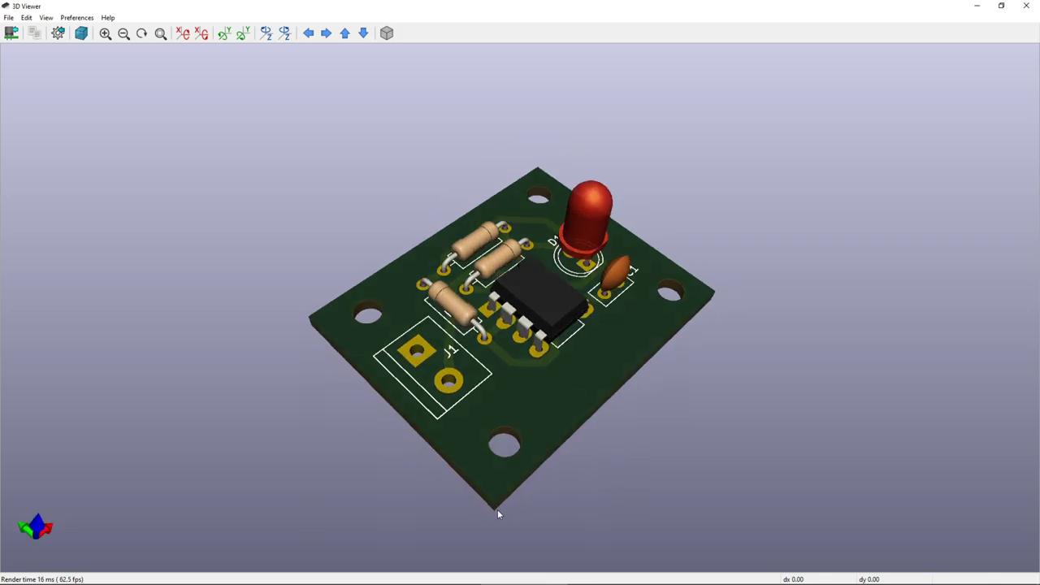
pyautogui.moveTo(498, 509); pyautogui.dragTo(546, 418)
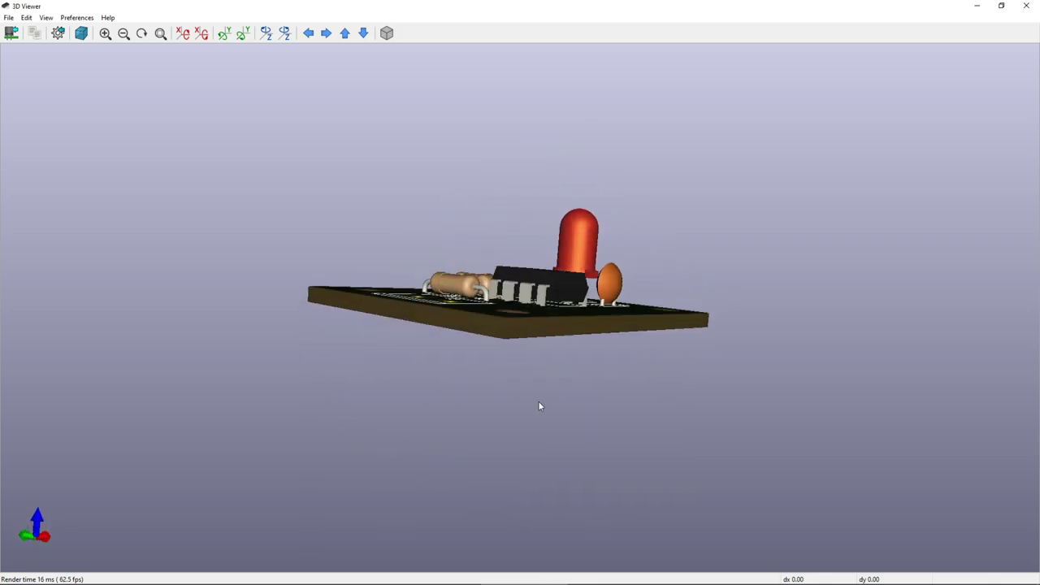
pyautogui.moveTo(543, 325); pyautogui.dragTo(579, 432)
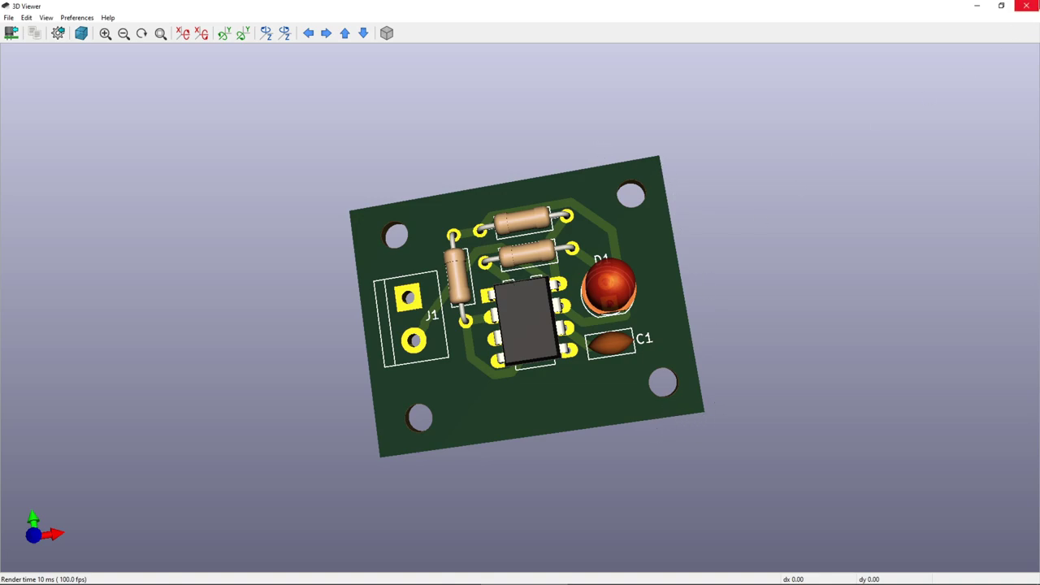
pyautogui.click(1025, 6)
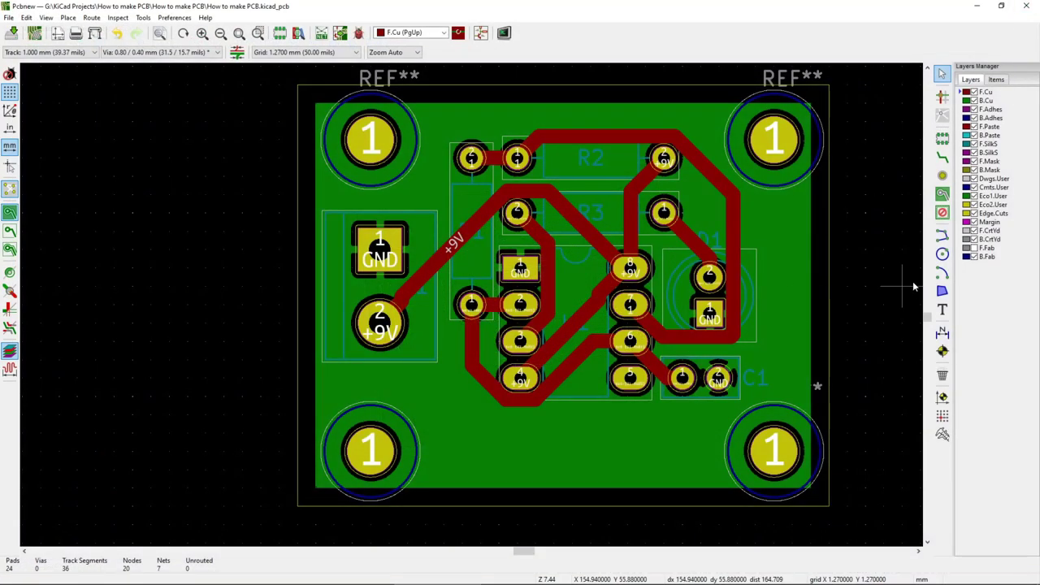
# Step: Delete the bottom, left and top straight lines of the Edge.Cuts board outline
pyautogui.click(985, 214)
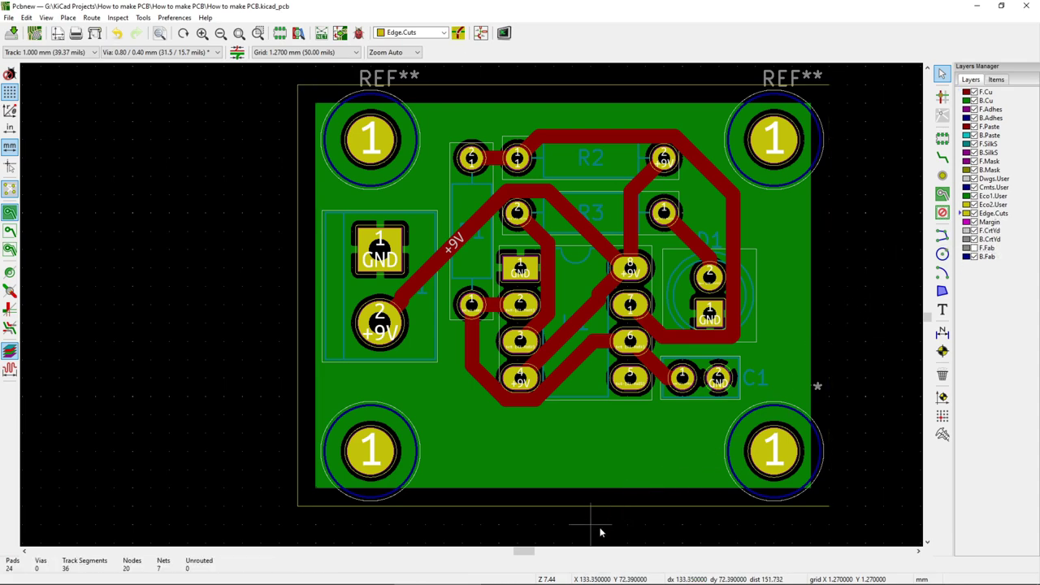
pyautogui.scroll(-1, 589, 495)
pyautogui.click(581, 475)
pyautogui.press('Delete')
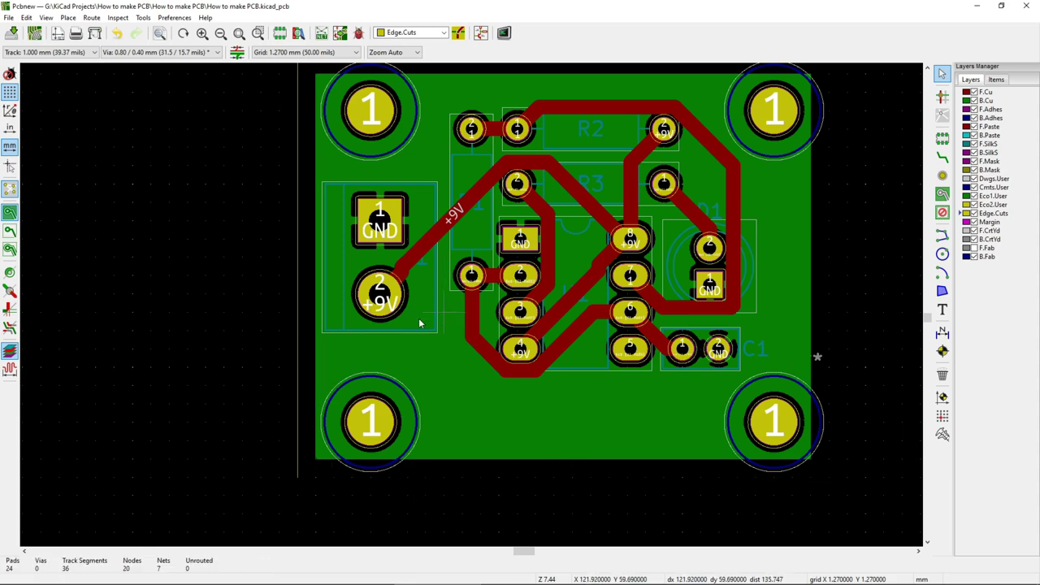
pyautogui.click(294, 368)
pyautogui.press('Delete')
pyautogui.scroll(2, 610, 259)
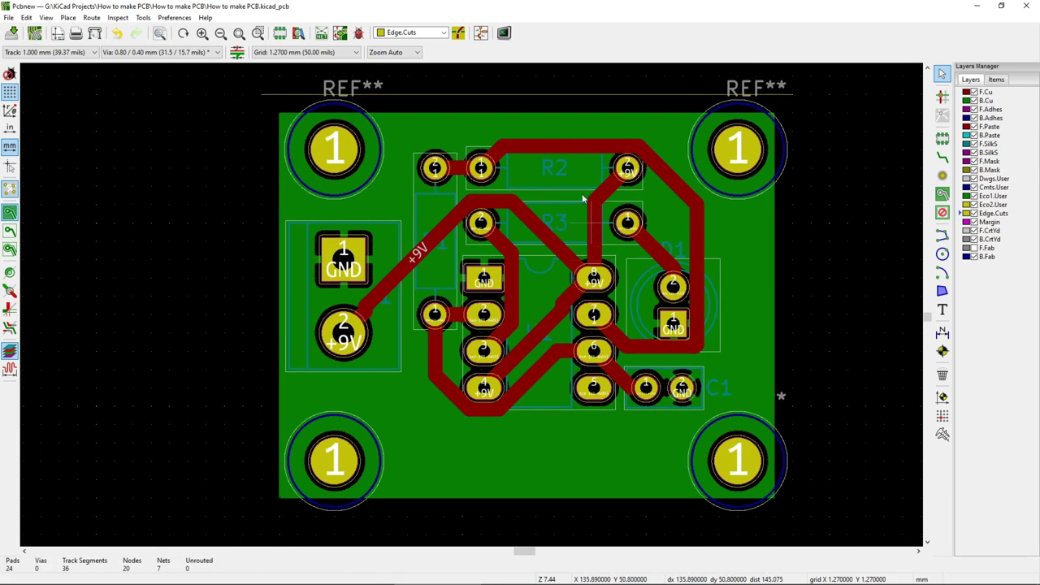
pyautogui.click(533, 128)
pyautogui.press('Delete')
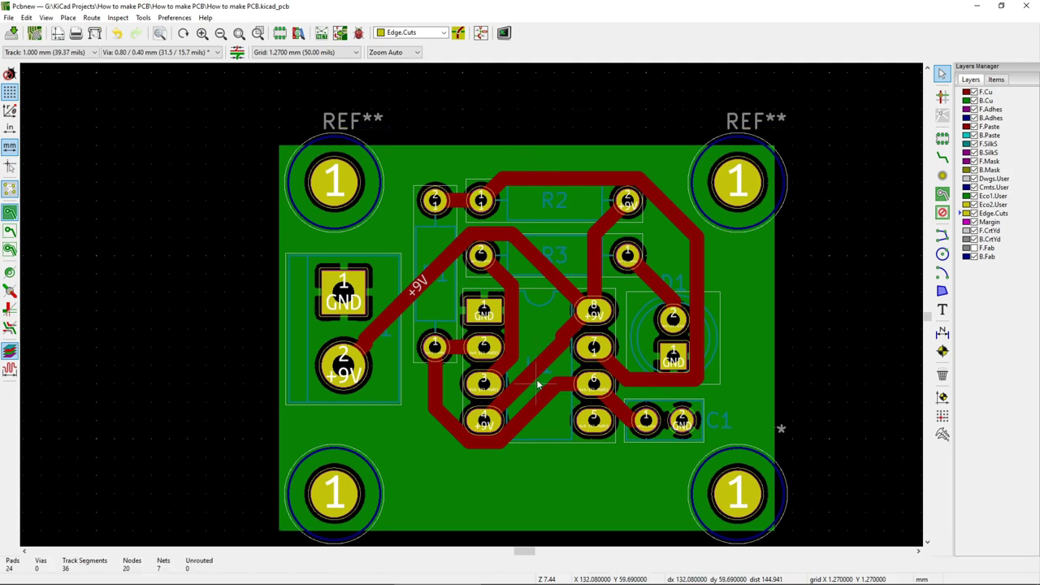
pyautogui.scroll(-1, 533, 366)
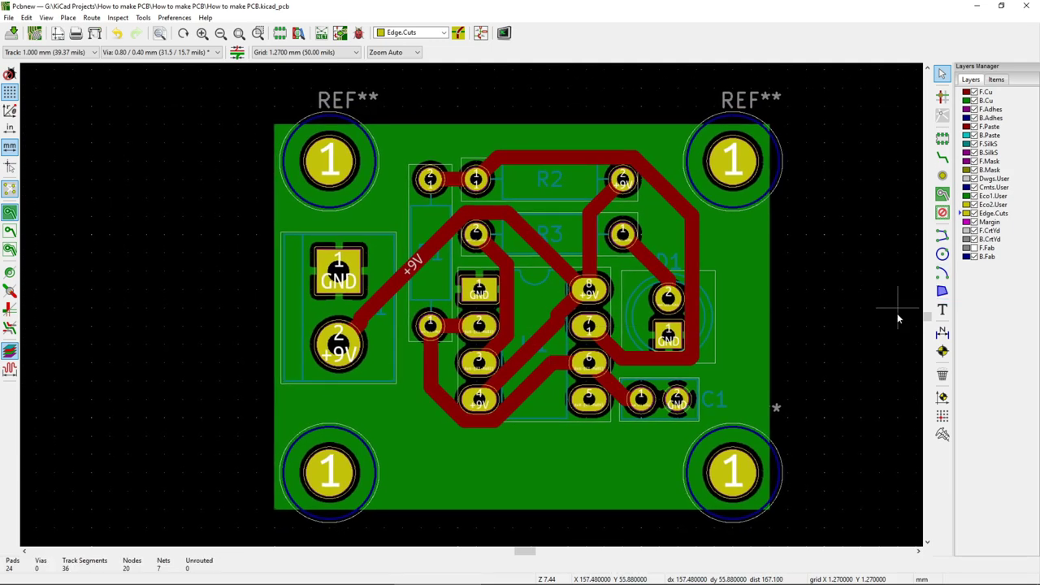
# Step: Draw 1.27 mm-radius Edge.Cuts arcs at the top-right, top-left, bottom-left and bottom-right corners
pyautogui.click(942, 277)
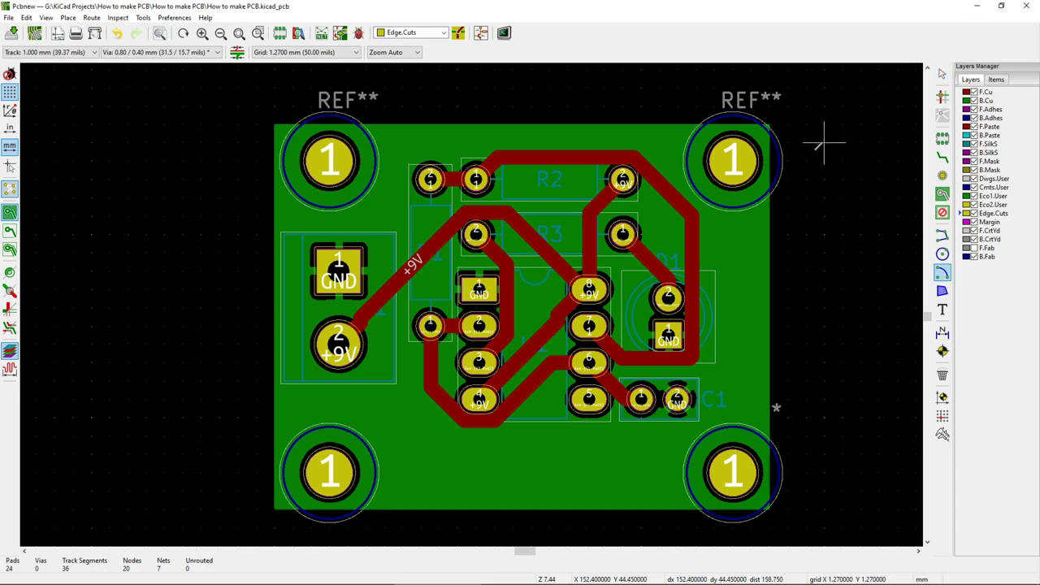
pyautogui.click(770, 122)
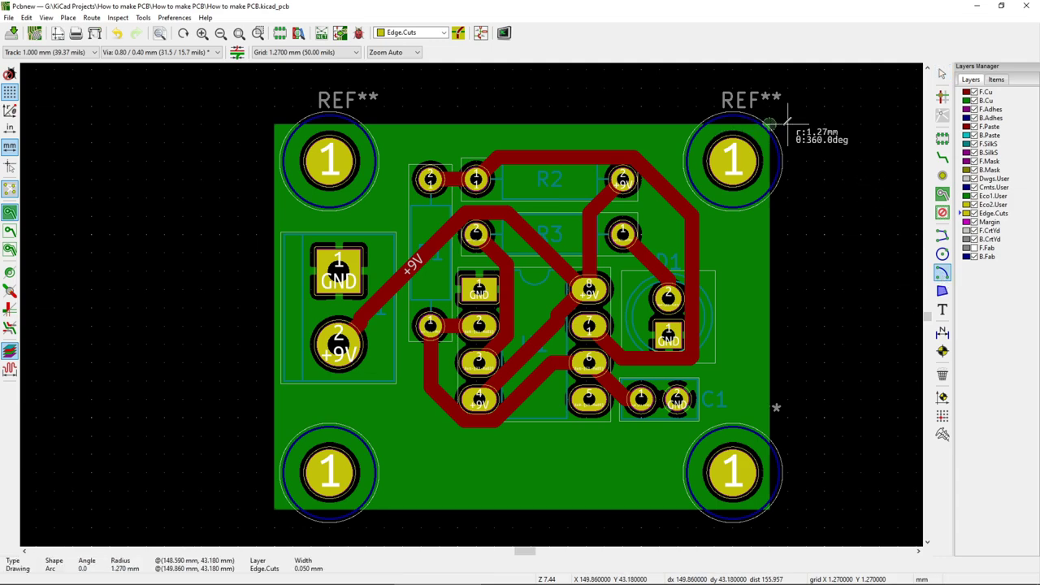
pyautogui.keyDown('shift'); pyautogui.scroll(1, 743, 104); pyautogui.keyUp('shift')
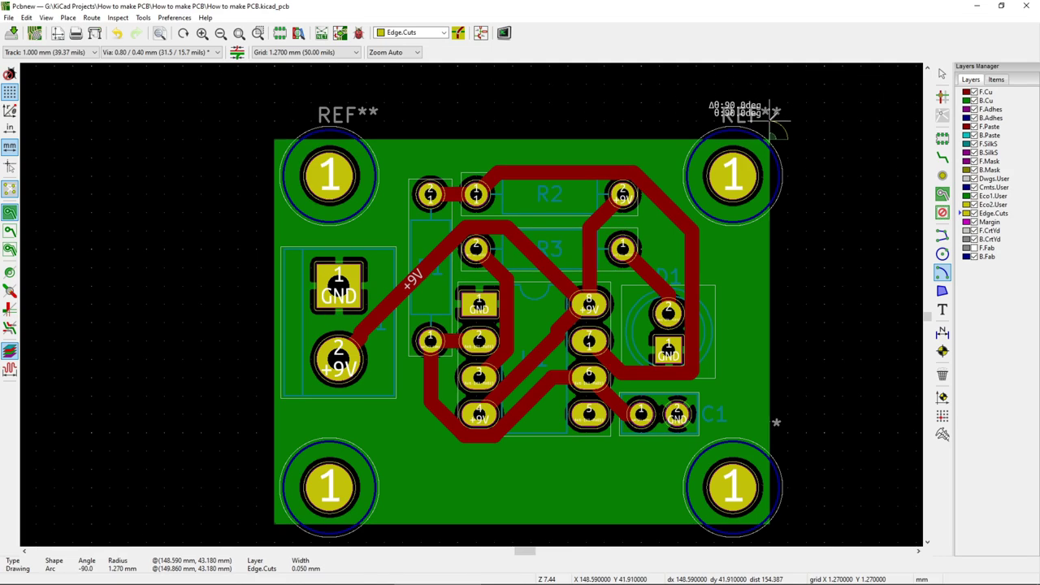
pyautogui.press('Escape')
pyautogui.click(258, 138)
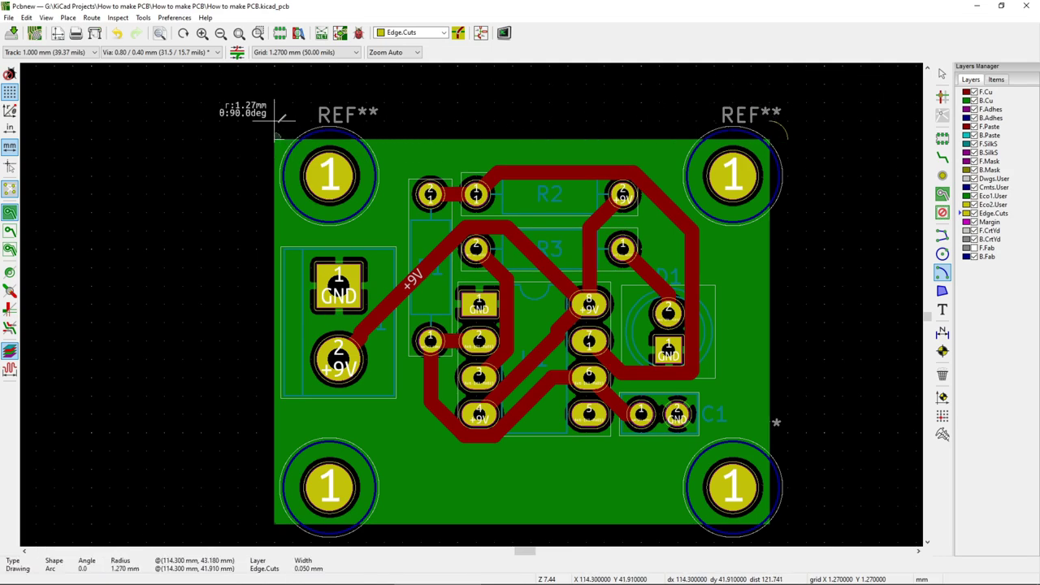
pyautogui.press('Escape')
pyautogui.keyDown('shift'); pyautogui.scroll(-5, 365, 422); pyautogui.keyUp('shift')
pyautogui.click(272, 433)
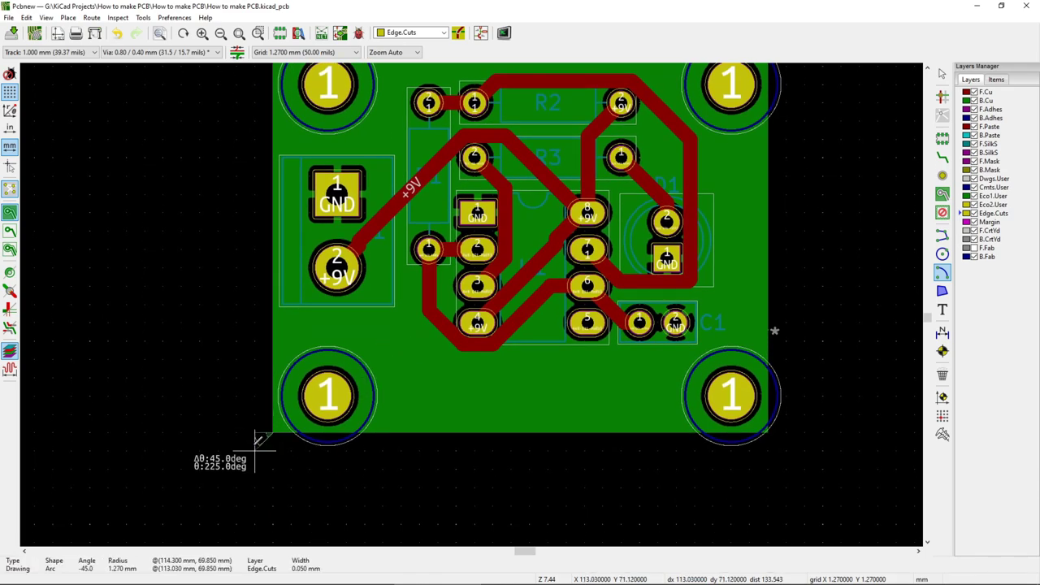
pyautogui.click(272, 448)
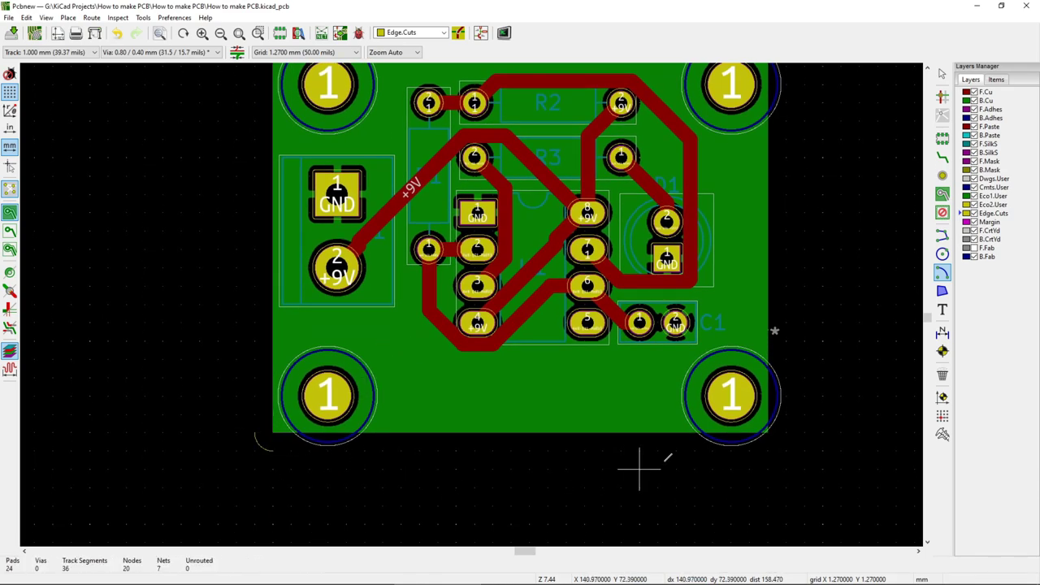
pyautogui.click(768, 433)
pyautogui.click(785, 433)
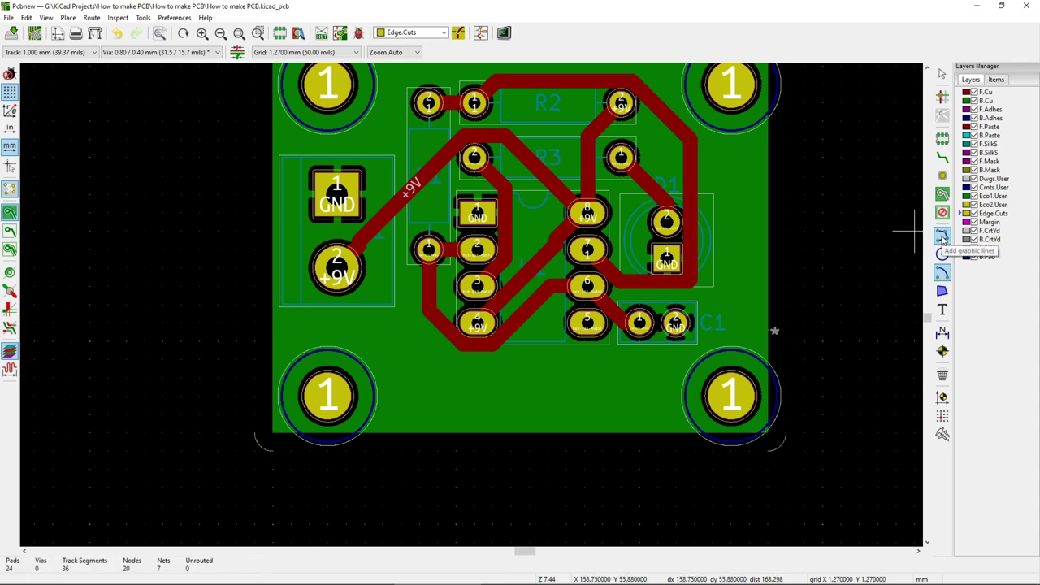
# Step: Draw Edge.Cuts lines along the right, top, left and bottom edges between the corner arcs
pyautogui.click(942, 236)
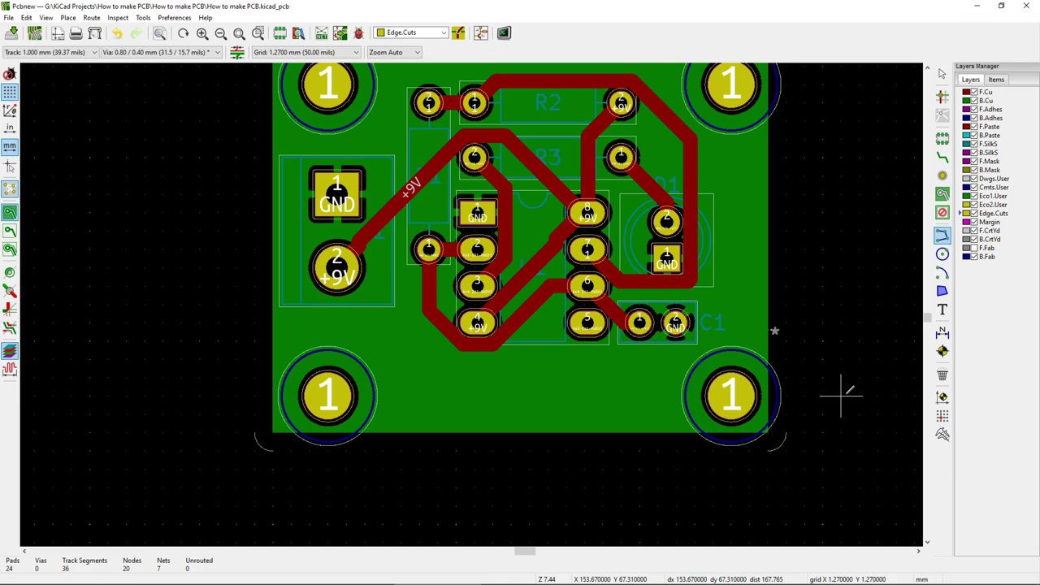
pyautogui.click(787, 433)
pyautogui.moveTo(804, 305); pyautogui.dragTo(790, 353, button='middle')
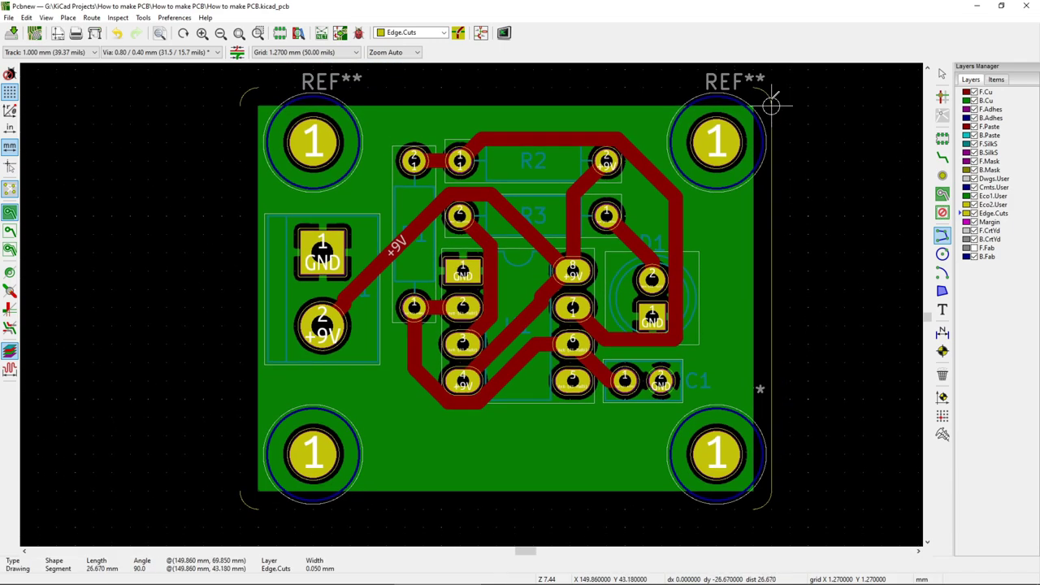
pyautogui.moveTo(770, 97); pyautogui.dragTo(776, 124, button='middle')
pyautogui.click(755, 105)
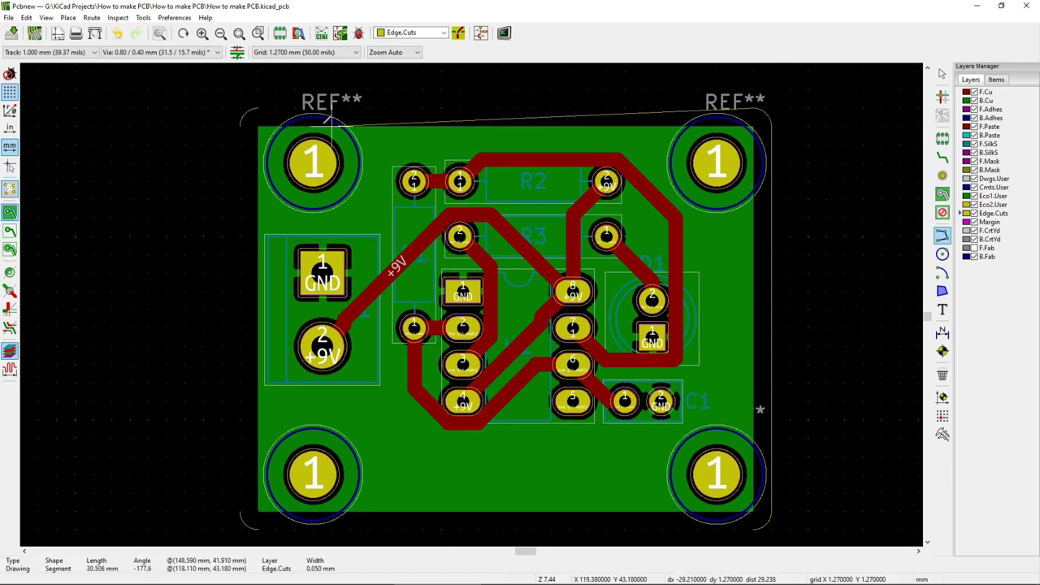
pyautogui.doubleClick(258, 109)
pyautogui.click(240, 123)
pyautogui.doubleClick(240, 504)
pyautogui.click(258, 522)
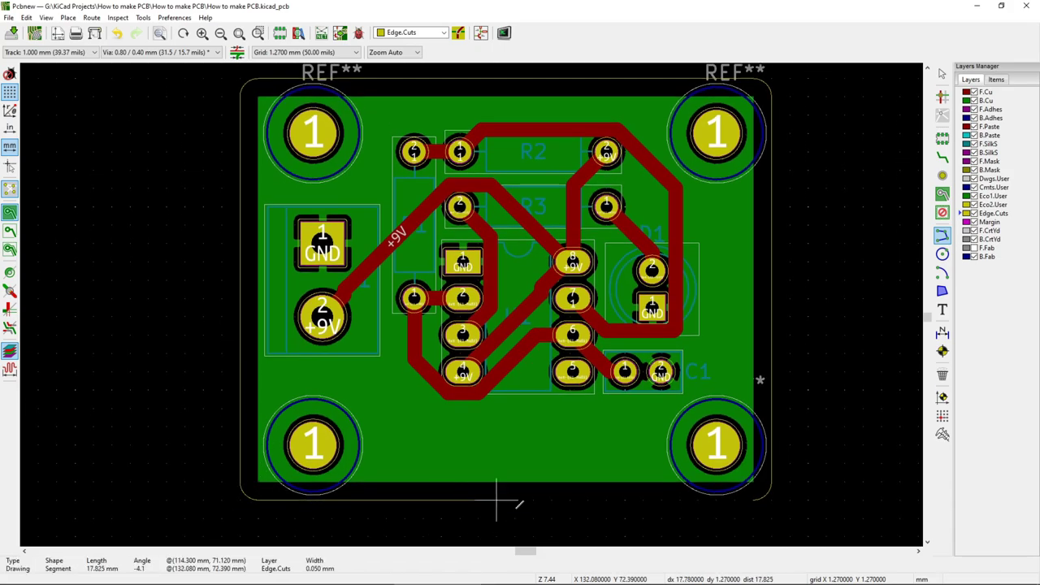
pyautogui.doubleClick(753, 485)
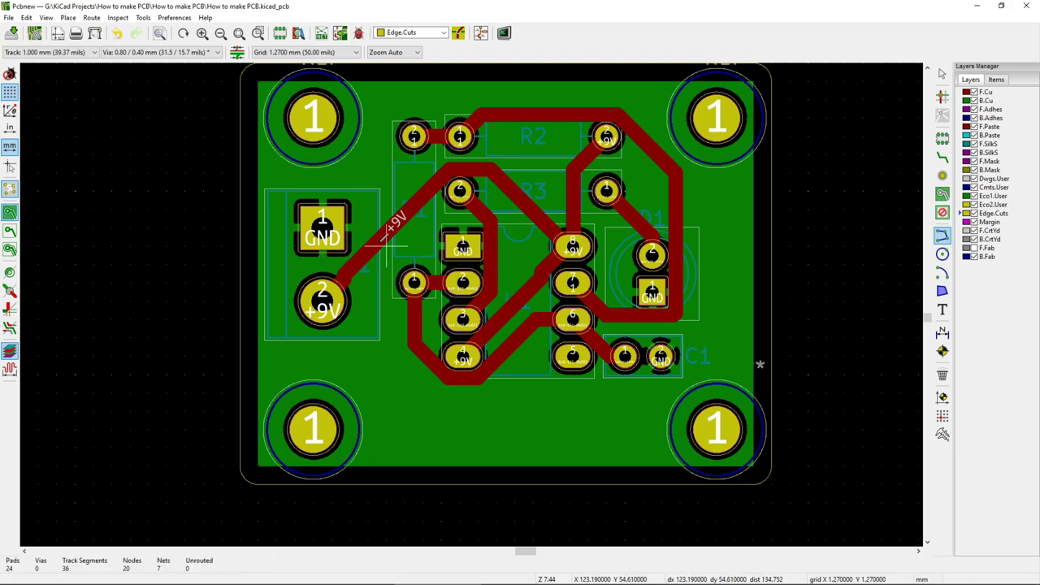
pyautogui.click(46, 17)
pyautogui.click(73, 84)
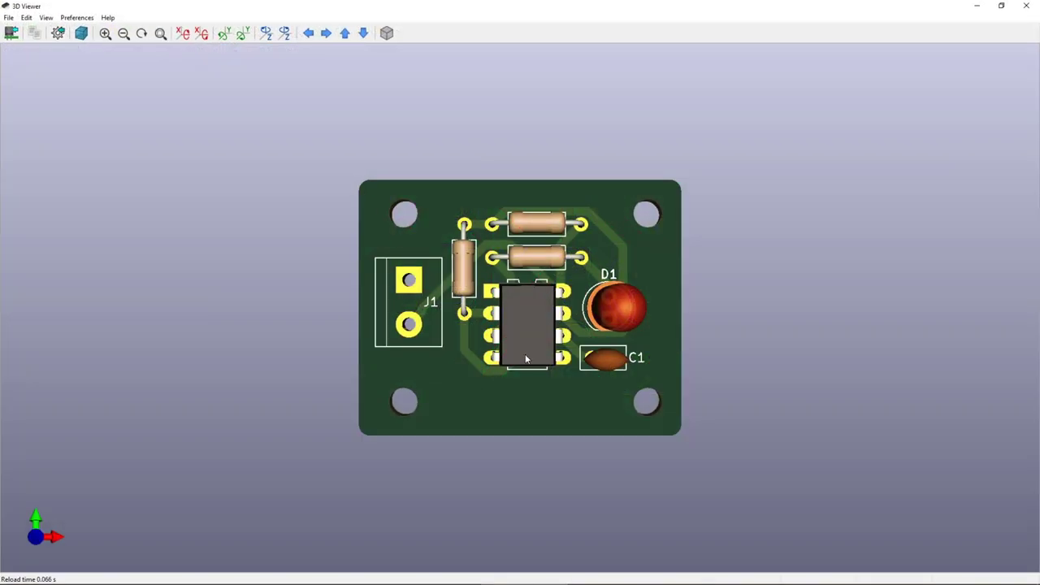
pyautogui.moveTo(487, 325); pyautogui.dragTo(641, 243)
pyautogui.moveTo(865, 191); pyautogui.dragTo(442, 368)
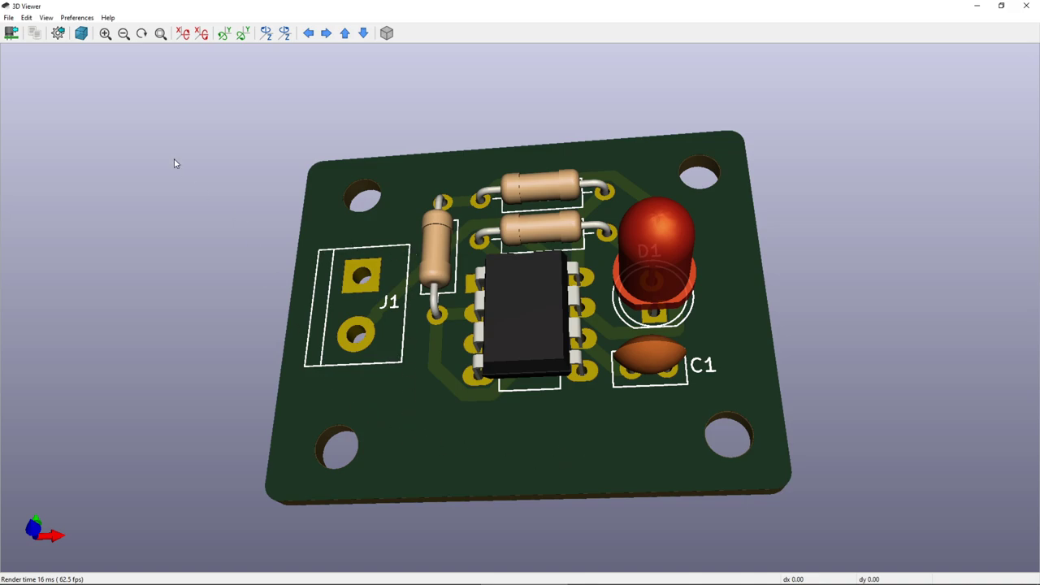
# Step: Close the 3D view and open the footprint chooser at a spot on the board
pyautogui.click(1026, 5)
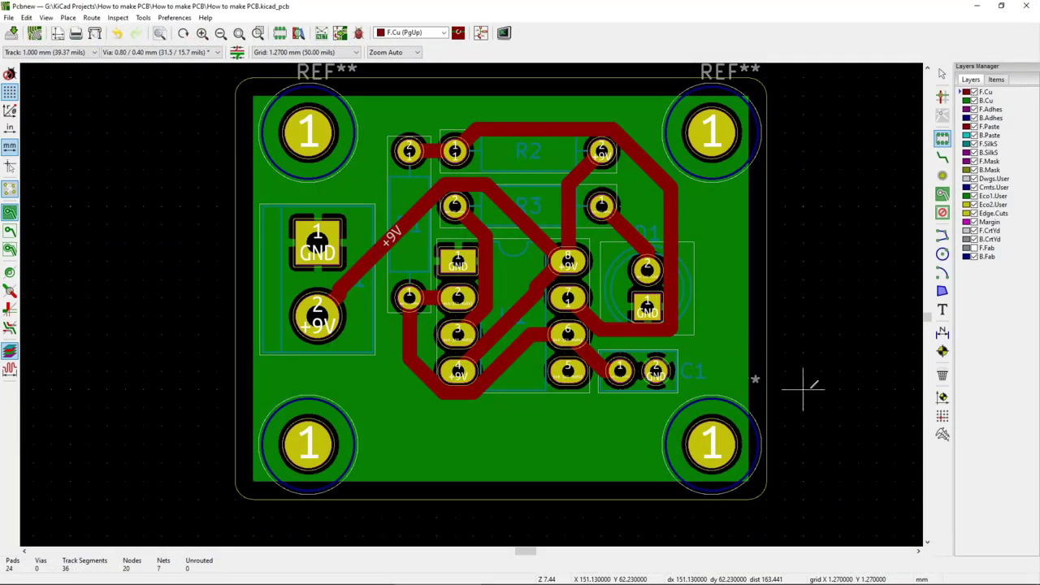
pyautogui.click(943, 140)
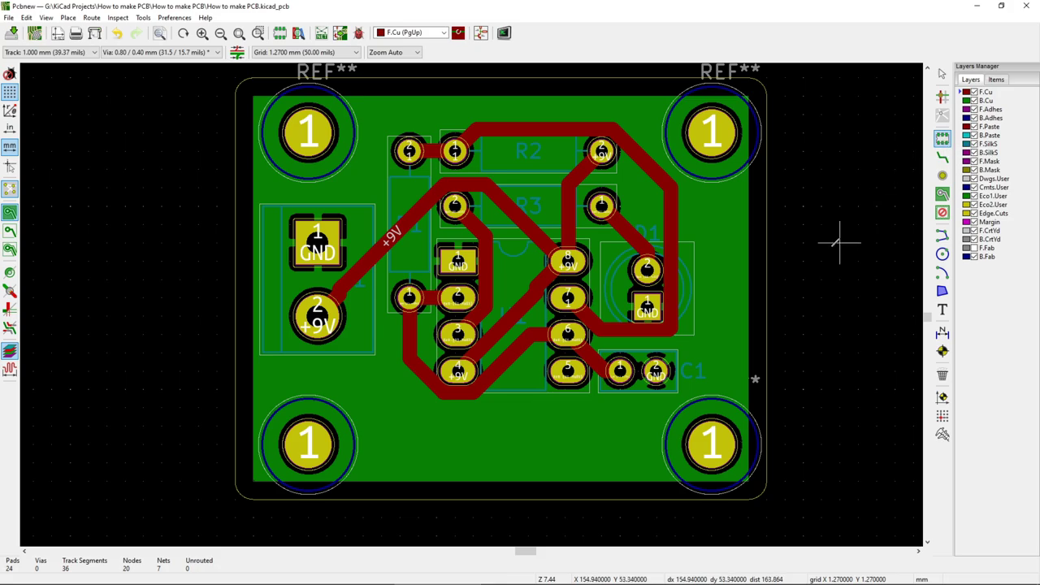
pyautogui.click(788, 296)
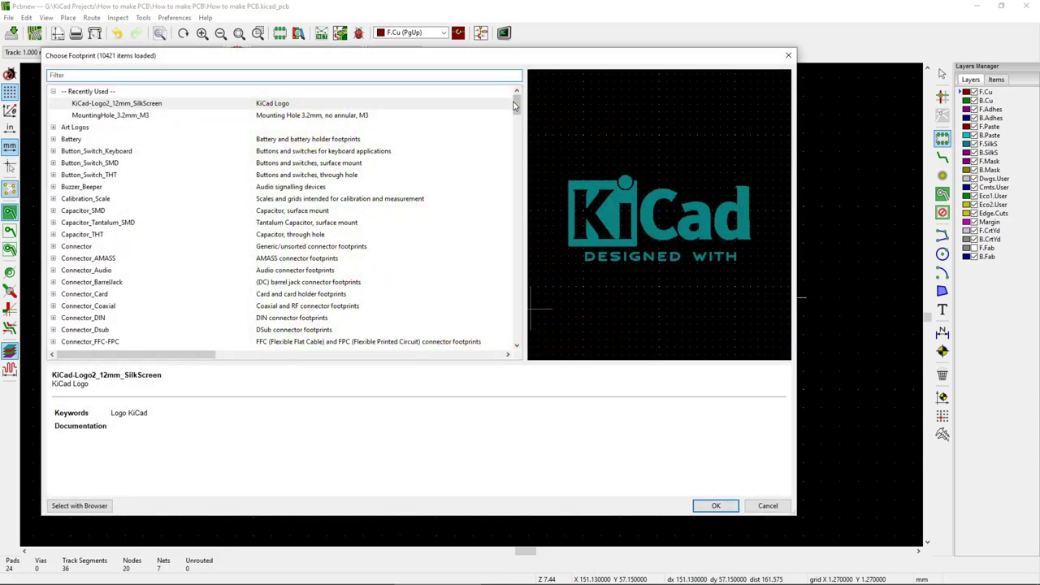
pyautogui.moveTo(517, 105); pyautogui.dragTo(518, 203)
# Step: Browse the logo footprints and pick KiCad-Logo2_5mm_SilkScreen
pyautogui.click(136, 210)
pyautogui.scroll(-2, 199, 176)
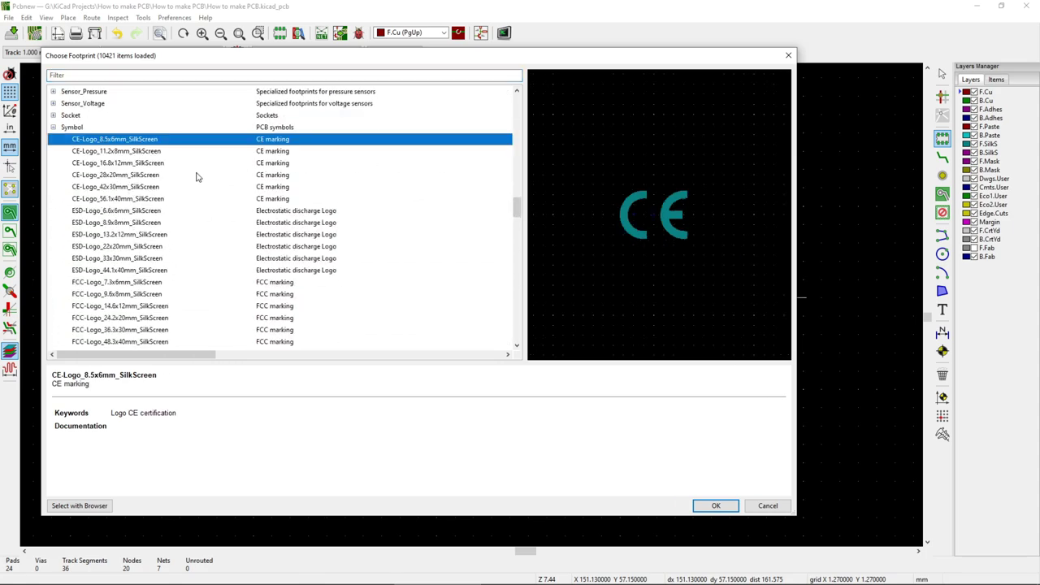
pyautogui.click(153, 177)
pyautogui.click(142, 258)
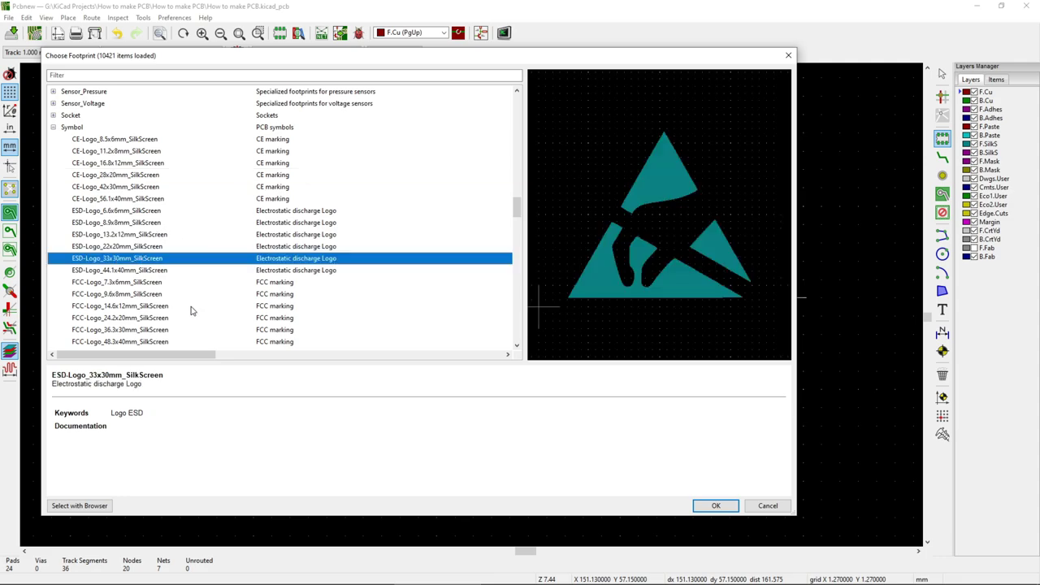
pyautogui.scroll(-3, 158, 284)
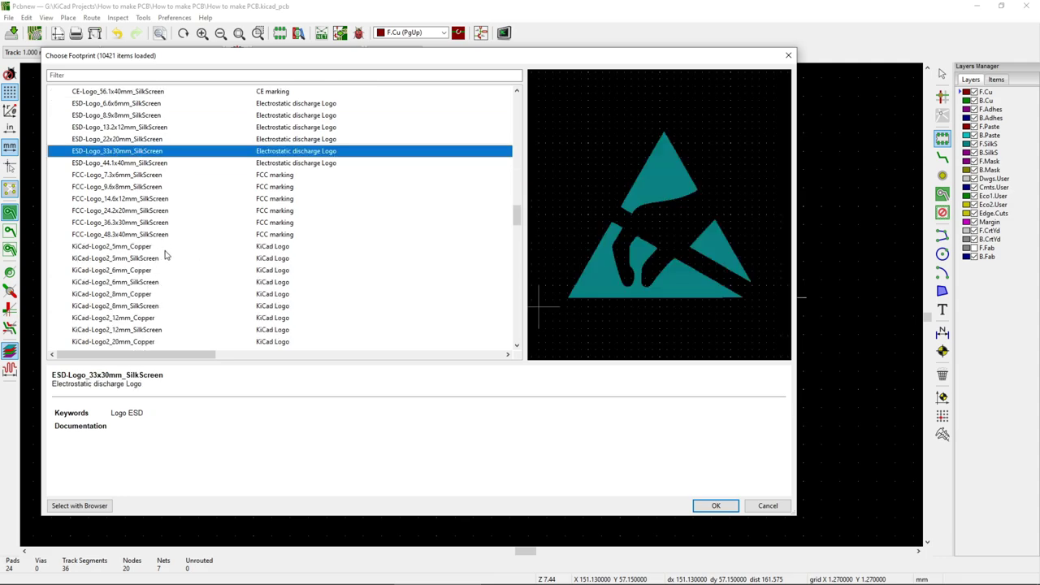
pyautogui.scroll(-1, 165, 270)
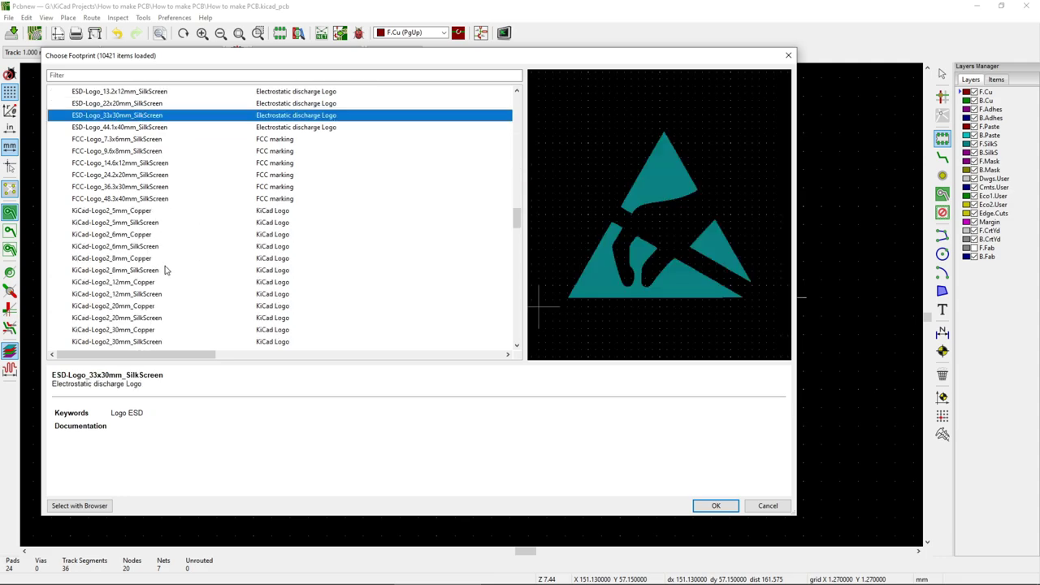
pyautogui.click(144, 211)
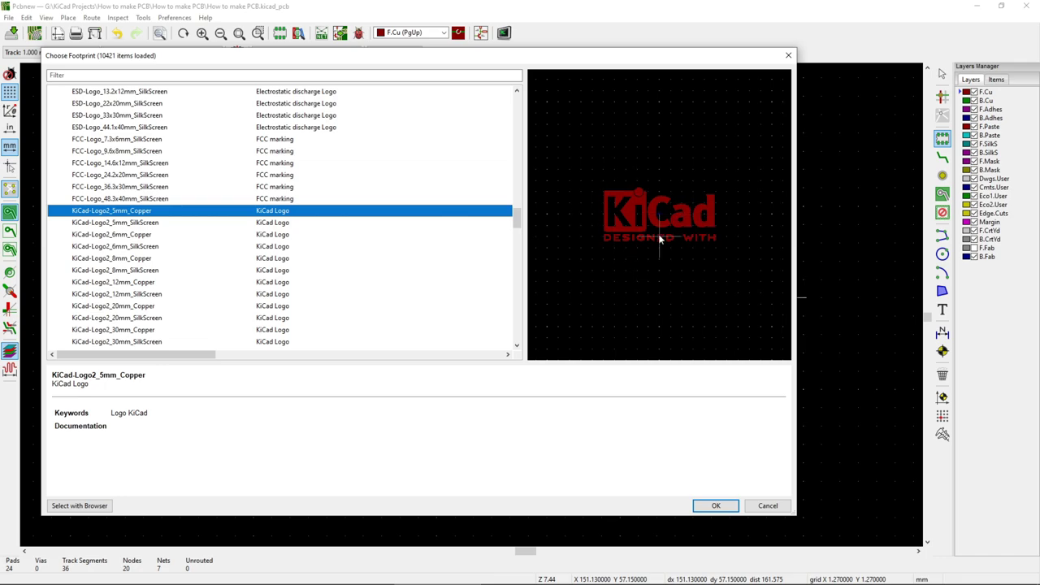
pyautogui.click(151, 223)
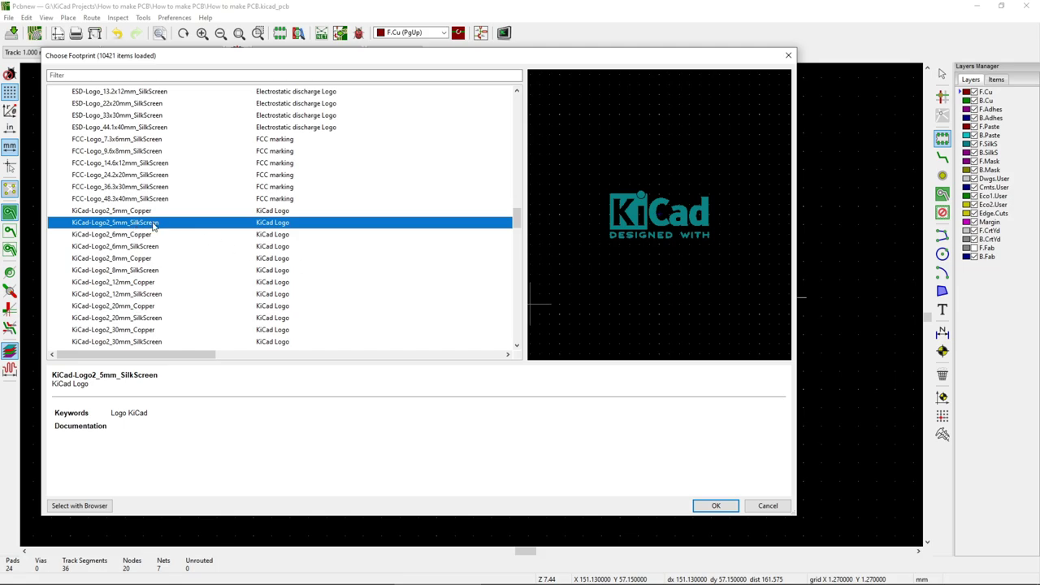
pyautogui.doubleClick(155, 223)
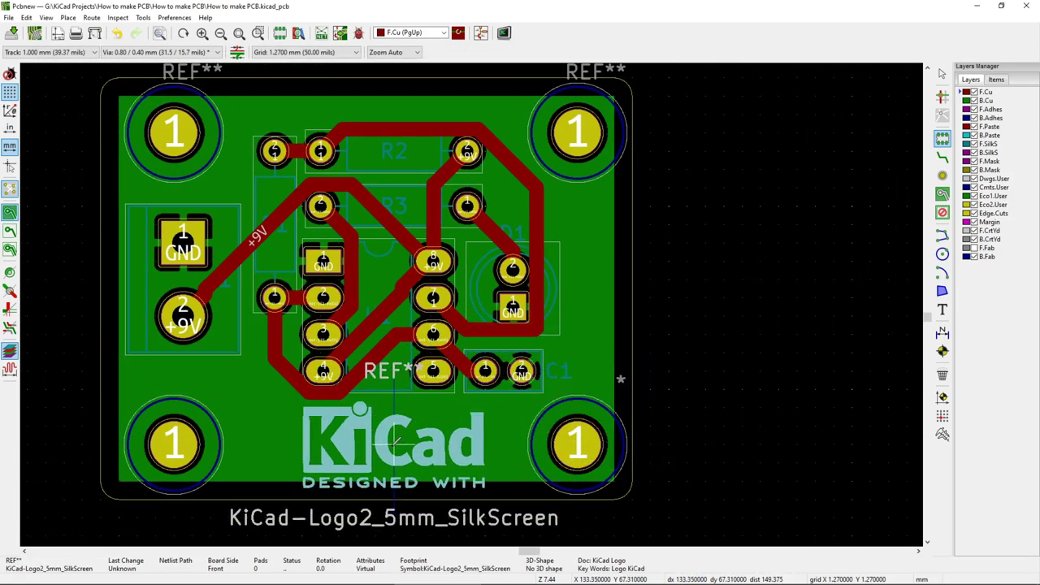
# Step: Drop the KiCad logo near the board's bottom between the lower mounting holes
pyautogui.click(376, 437)
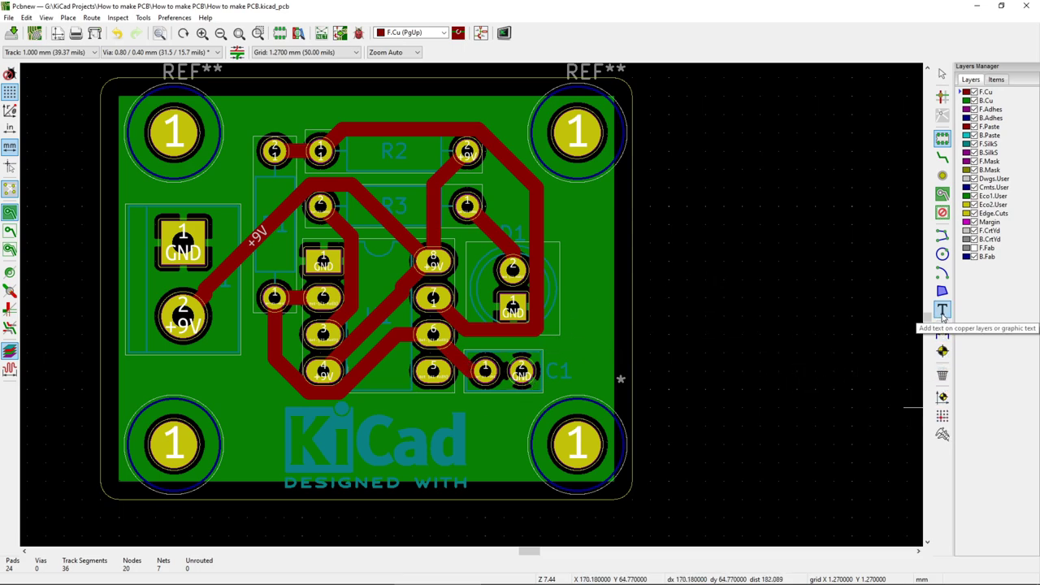
# Step: Add 'How to make PCB' text on F.SilkS along the top of the board
pyautogui.click(942, 311)
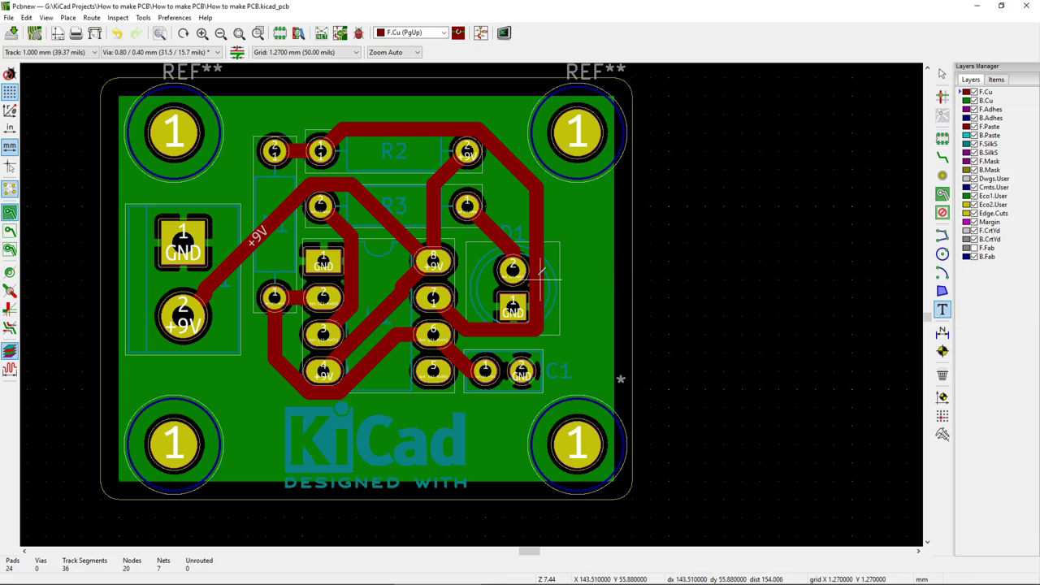
pyautogui.click(290, 110)
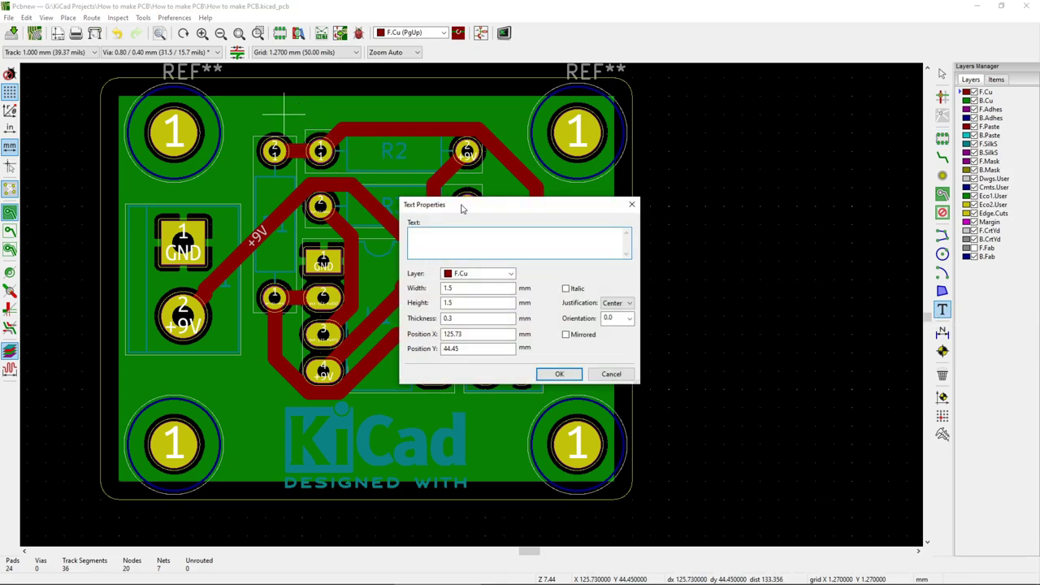
pyautogui.click(495, 274)
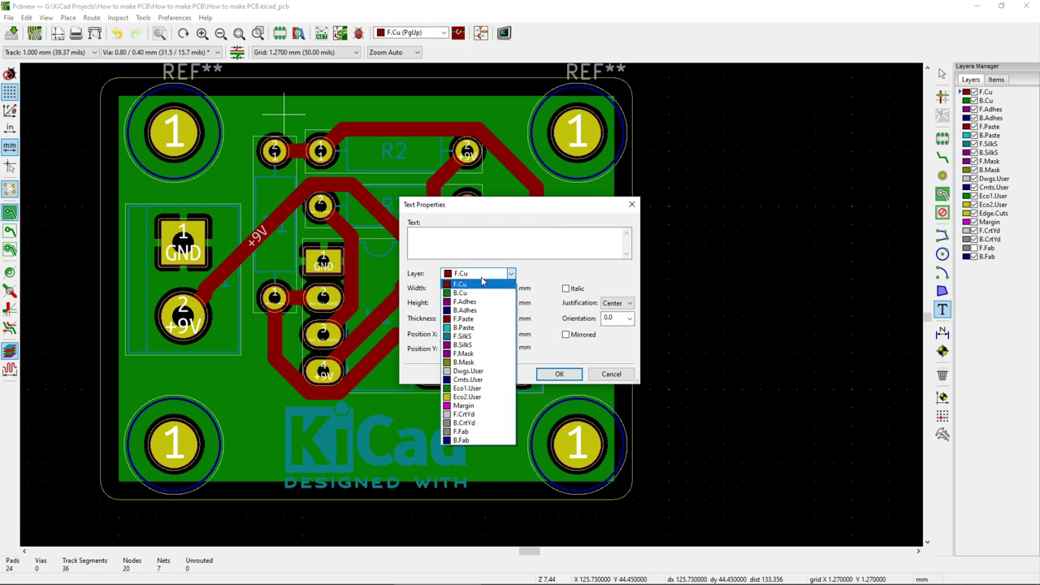
pyautogui.click(461, 340)
pyautogui.write('How to make PCB')
pyautogui.click(472, 289)
pyautogui.click(455, 303)
pyautogui.click(465, 319)
pyautogui.doubleClick(464, 319)
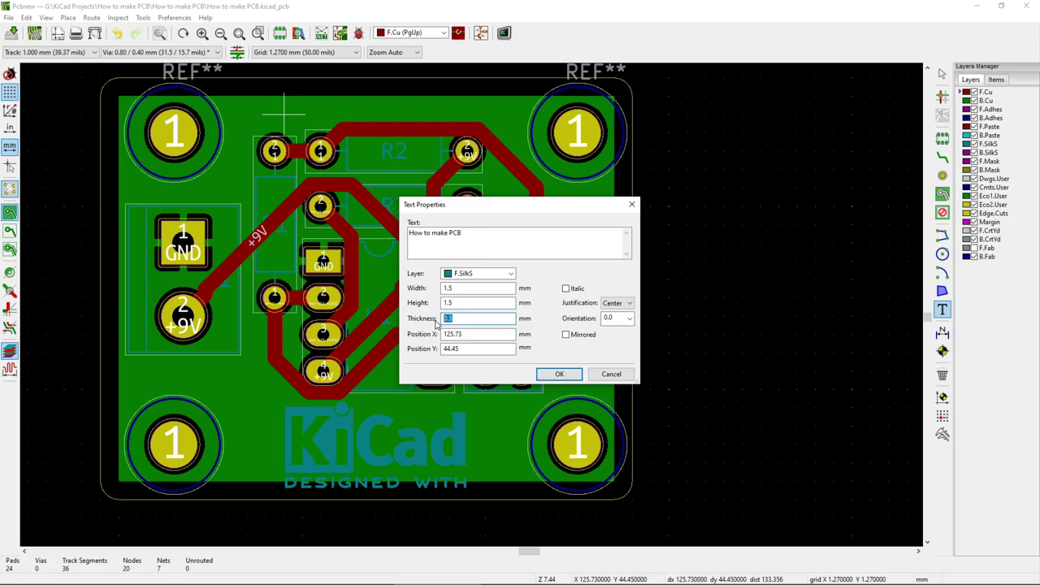
pyautogui.click(561, 375)
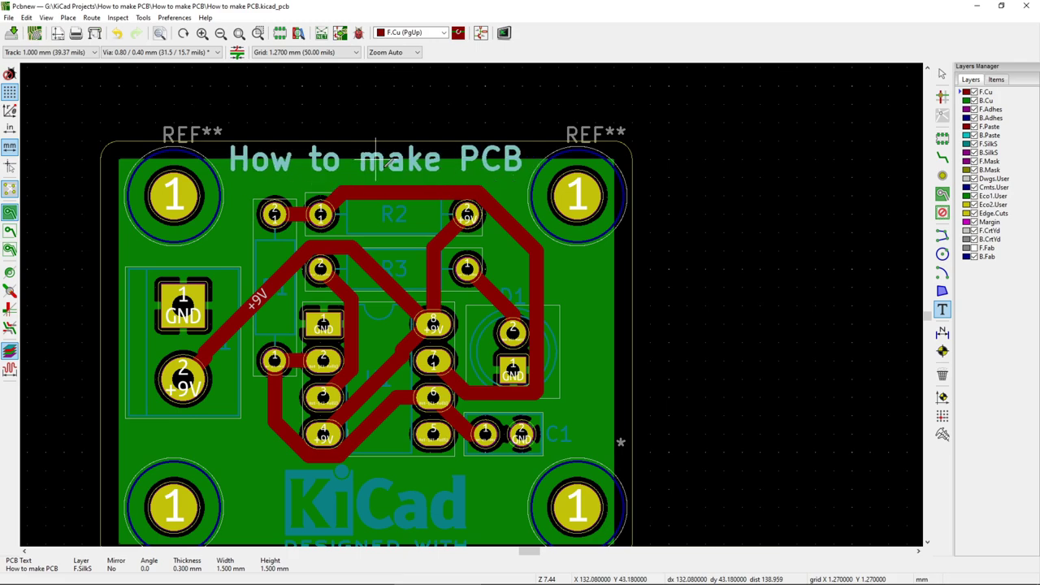
pyautogui.click(375, 160)
# Step: Add a 1.5 mm 'v1.0' F.SilkS label on the board's right side
pyautogui.click(589, 293)
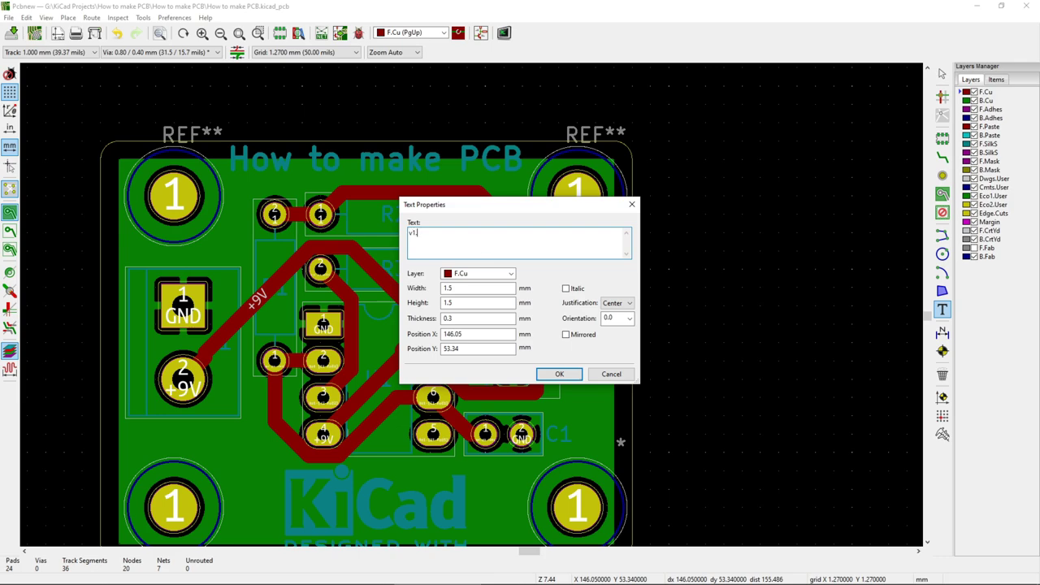
pyautogui.click(510, 274)
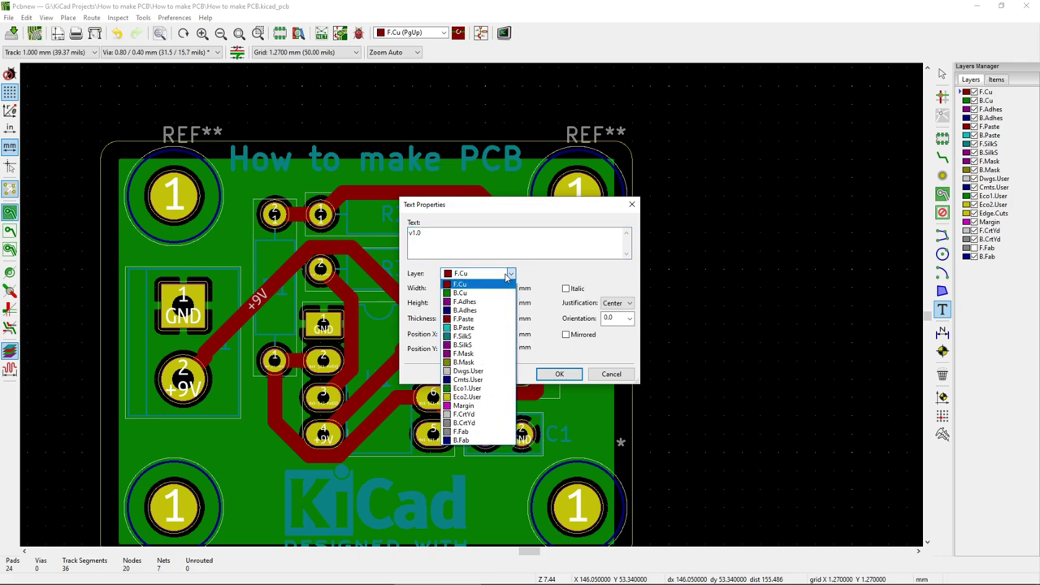
pyautogui.click(480, 334)
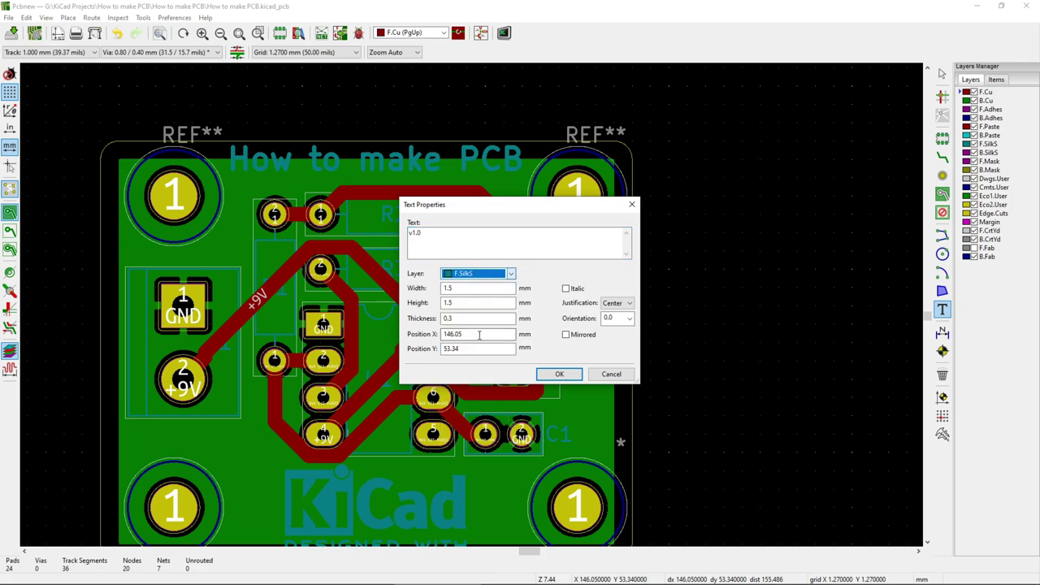
pyautogui.click(559, 374)
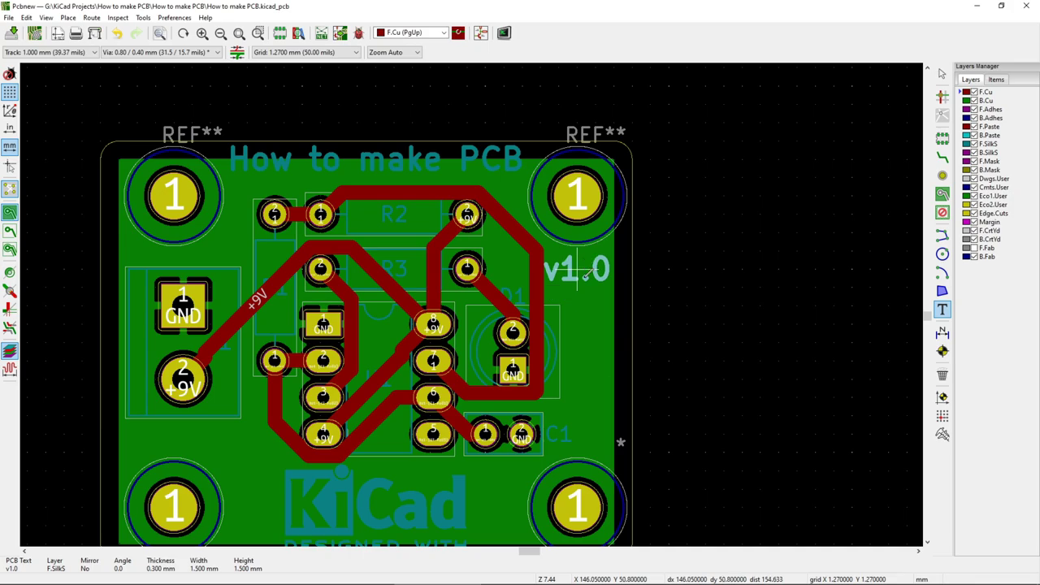
pyautogui.click(584, 274)
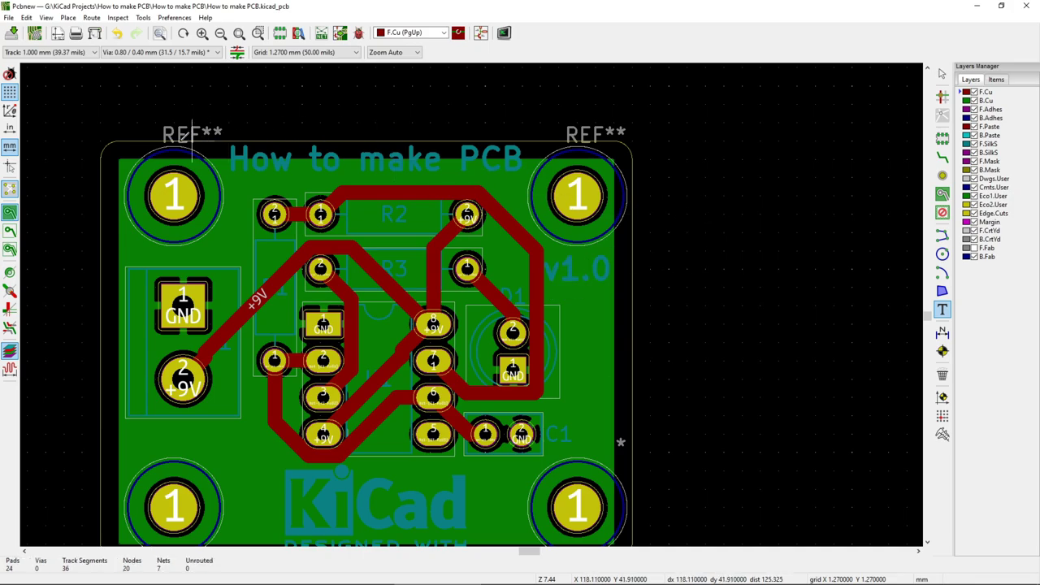
pyautogui.click(46, 17)
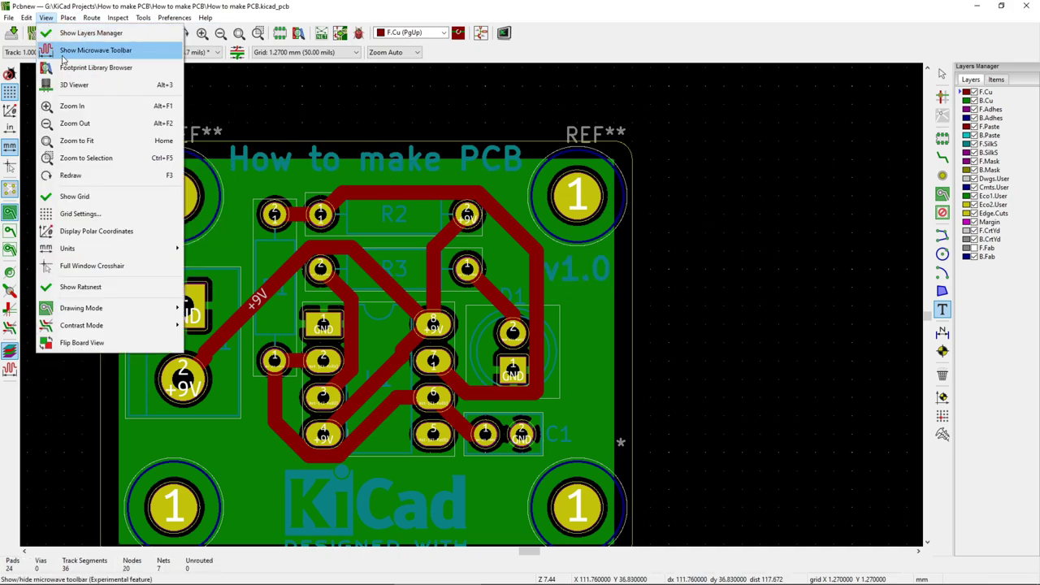
pyautogui.click(76, 85)
pyautogui.moveTo(575, 389); pyautogui.dragTo(471, 340)
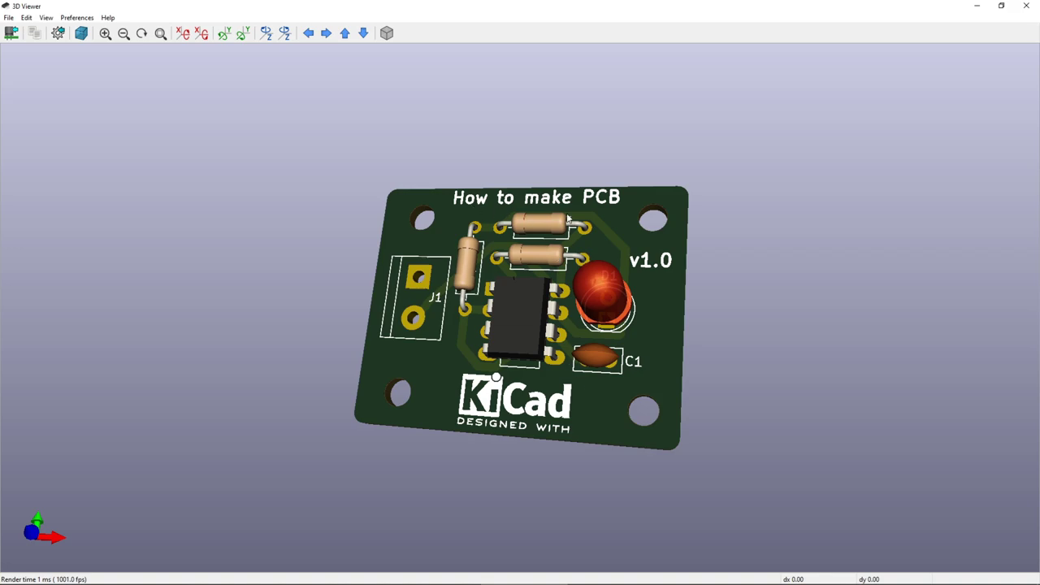
pyautogui.moveTo(654, 379); pyautogui.dragTo(605, 244)
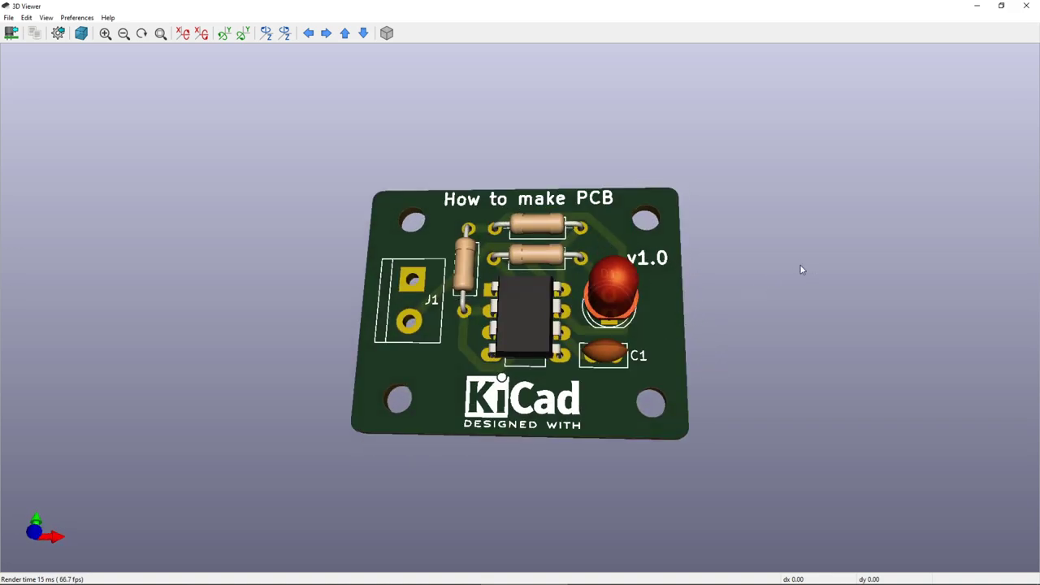
pyautogui.moveTo(709, 346); pyautogui.dragTo(505, 321)
pyautogui.click(1025, 6)
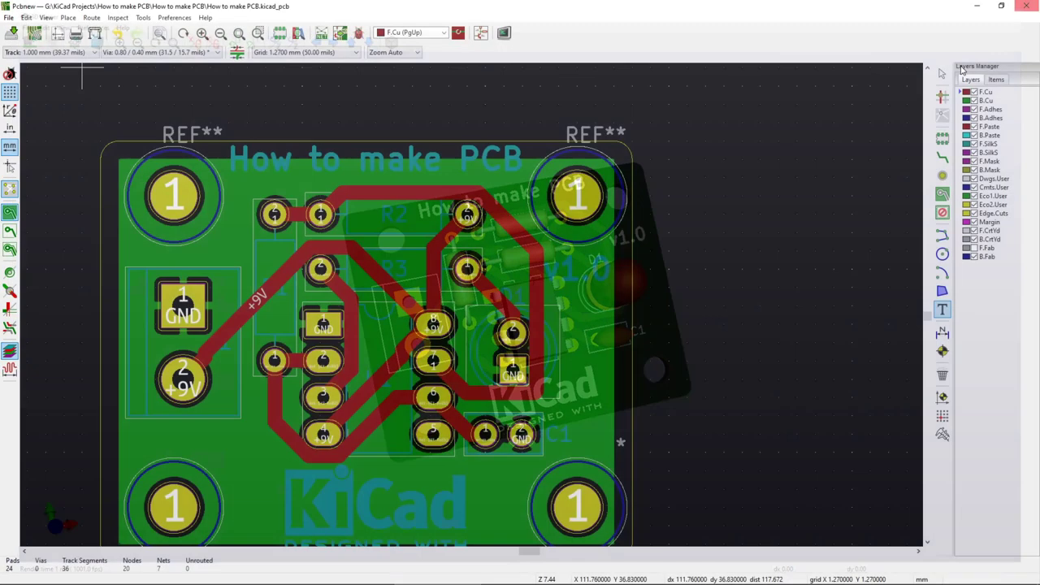
# Step: Open File > Plot, keep Gerber as the format, and review the included layers
pyautogui.click(9, 17)
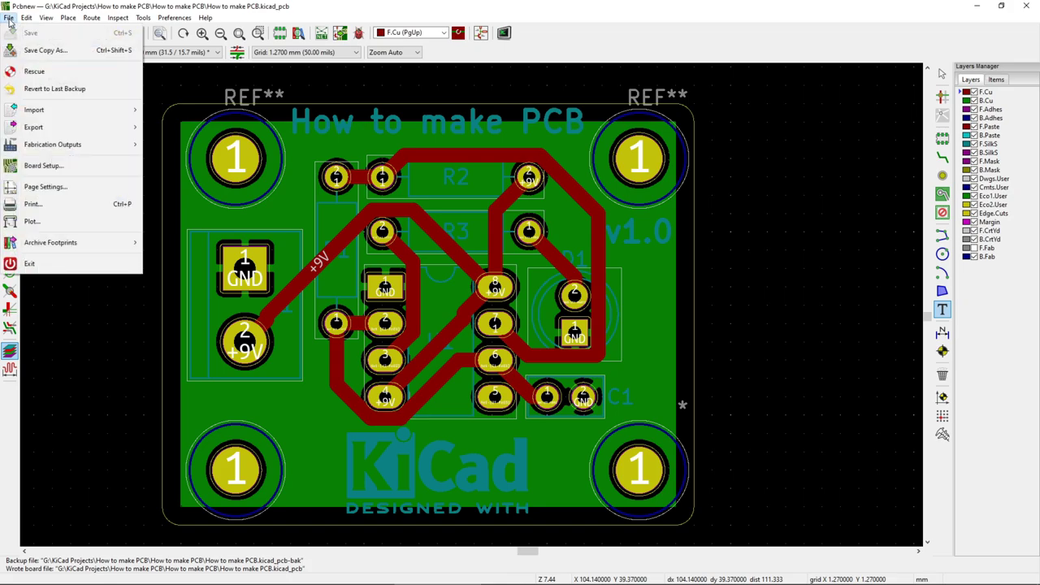
pyautogui.click(32, 222)
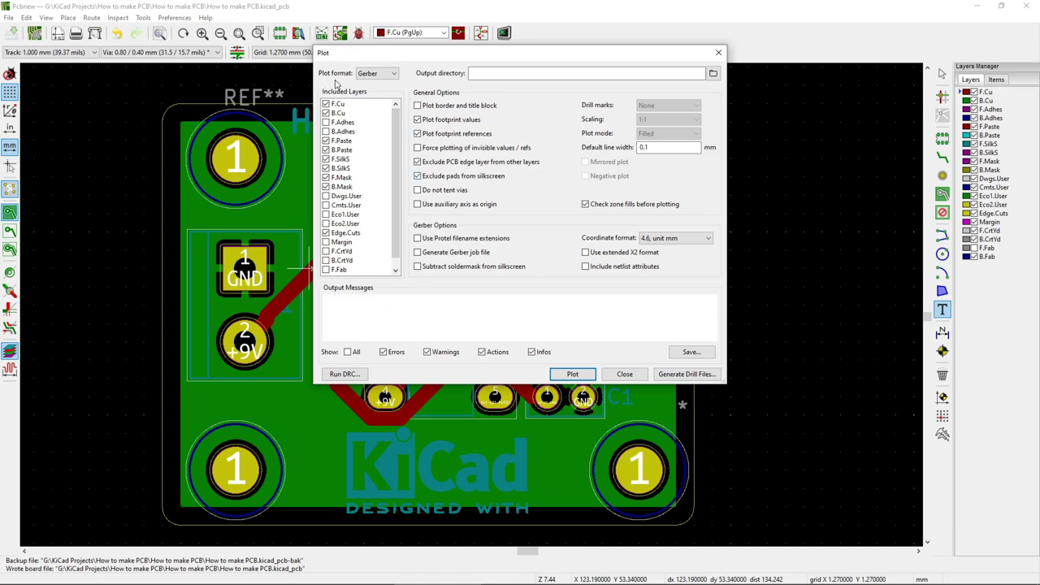
pyautogui.click(382, 73)
pyautogui.click(369, 79)
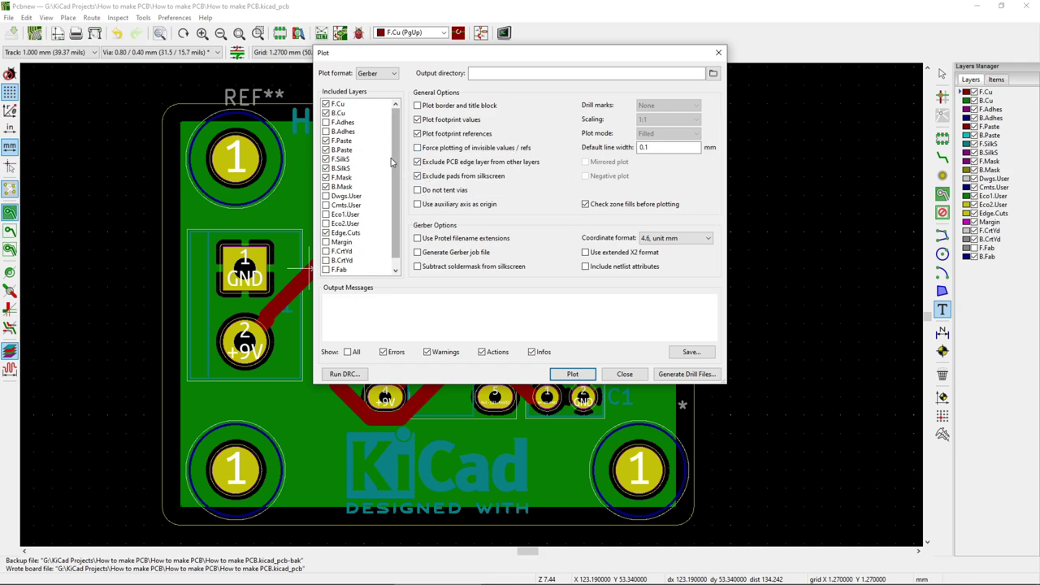
pyautogui.scroll(-1, 382, 187)
pyautogui.scroll(1, 382, 186)
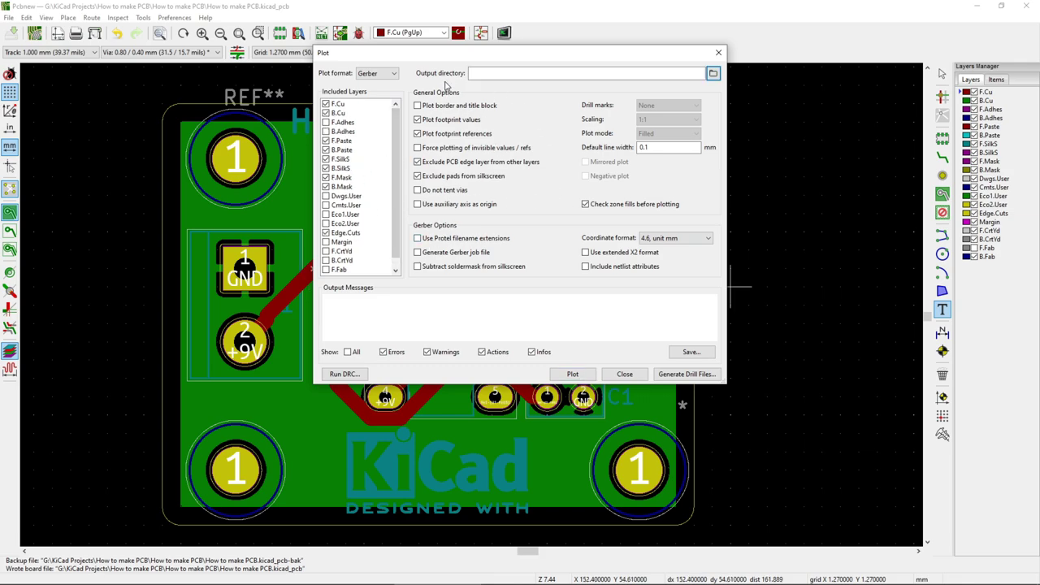
# Step: Create a Gerbers folder in the project and set it as the relative output directory
pyautogui.click(713, 74)
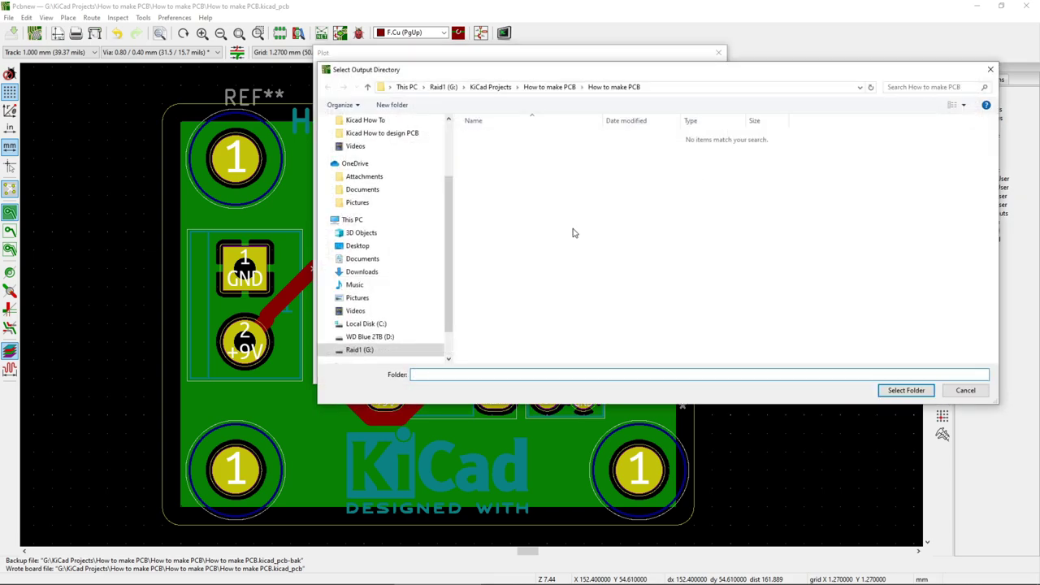
pyautogui.rightClick(573, 233)
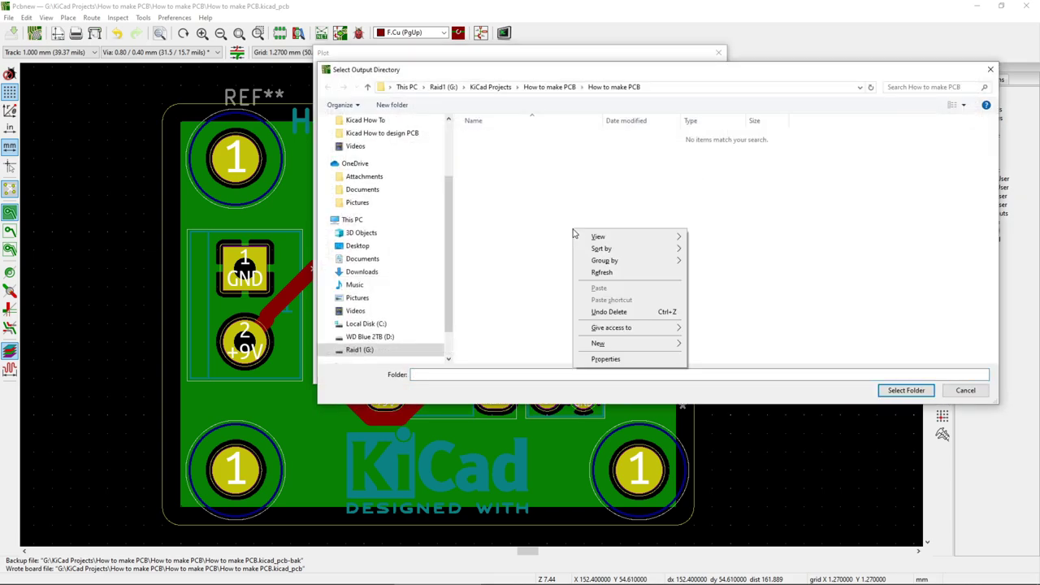
pyautogui.moveTo(650, 343)
pyautogui.click(710, 345)
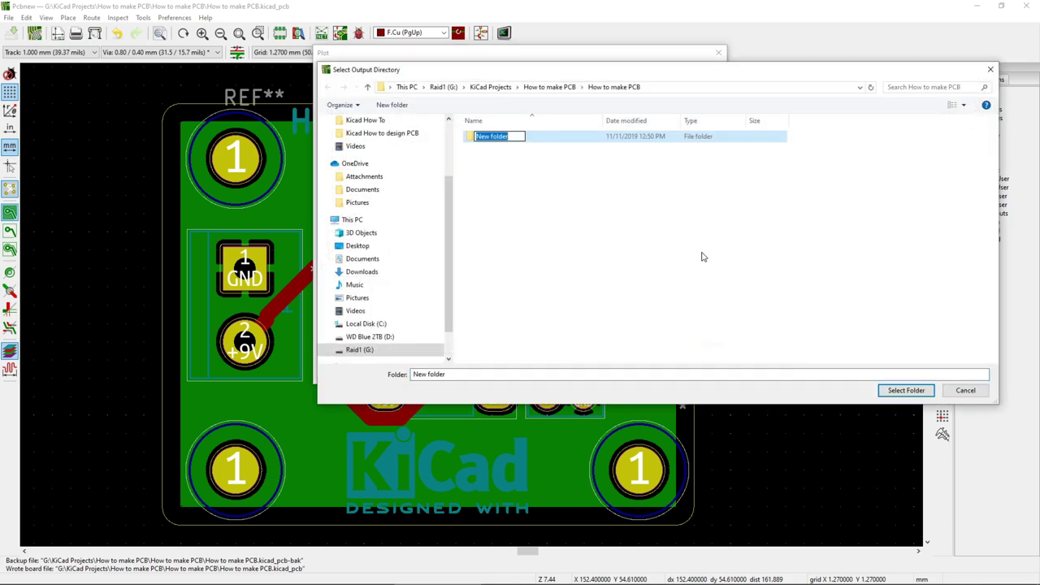
pyautogui.write('Gerbers')
pyautogui.press('Return')
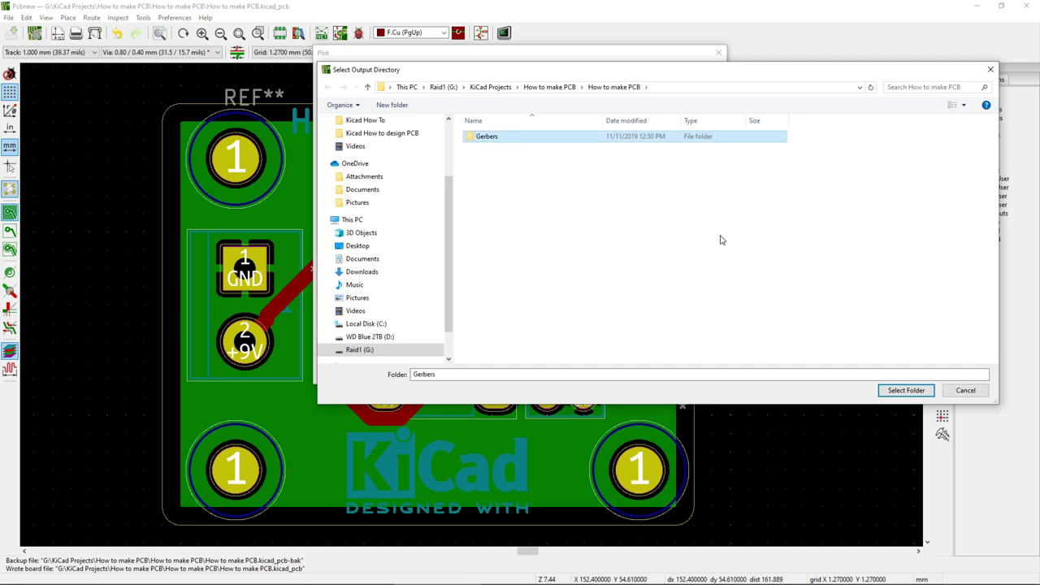
pyautogui.click(896, 391)
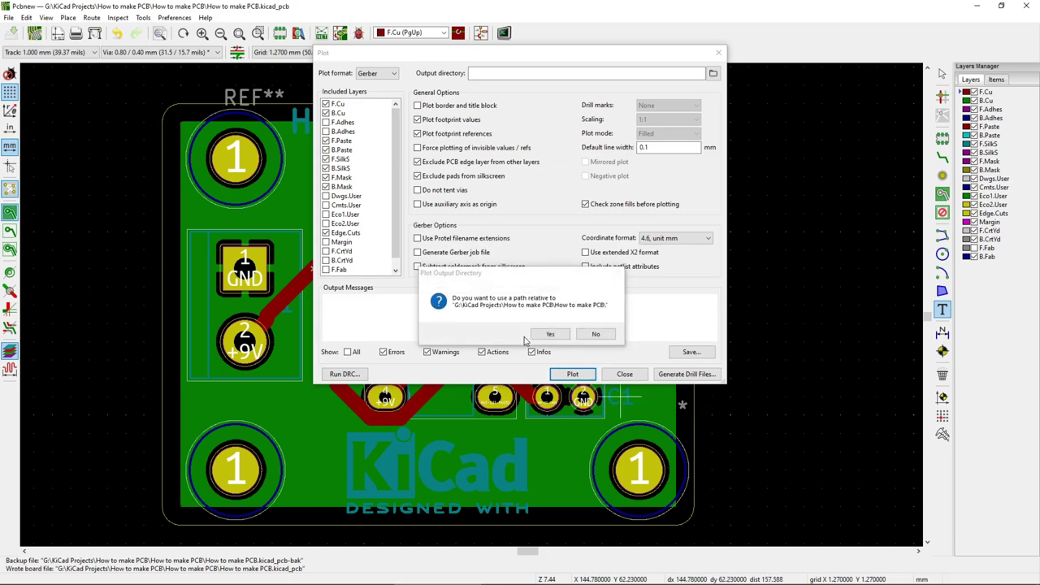
pyautogui.click(559, 335)
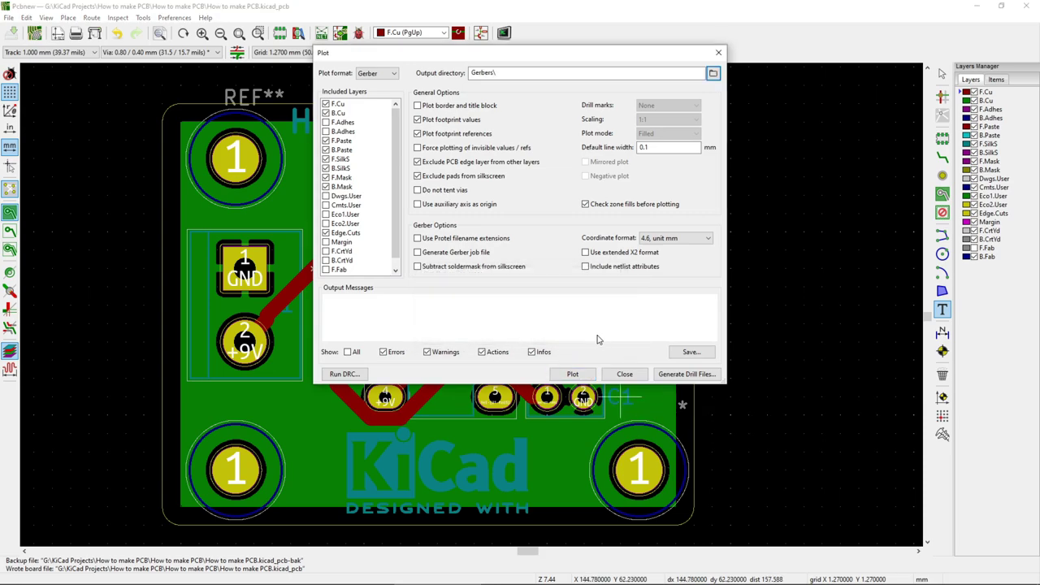
# Step: Plot the checked layers as Gerber files into the Gerbers folder
pyautogui.click(572, 374)
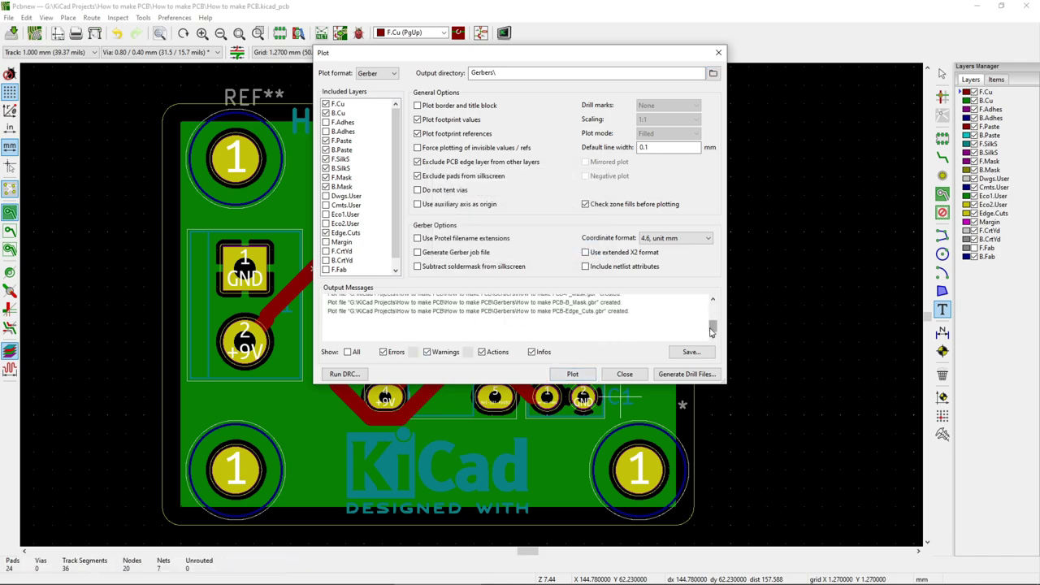
pyautogui.moveTo(711, 331); pyautogui.dragTo(713, 308)
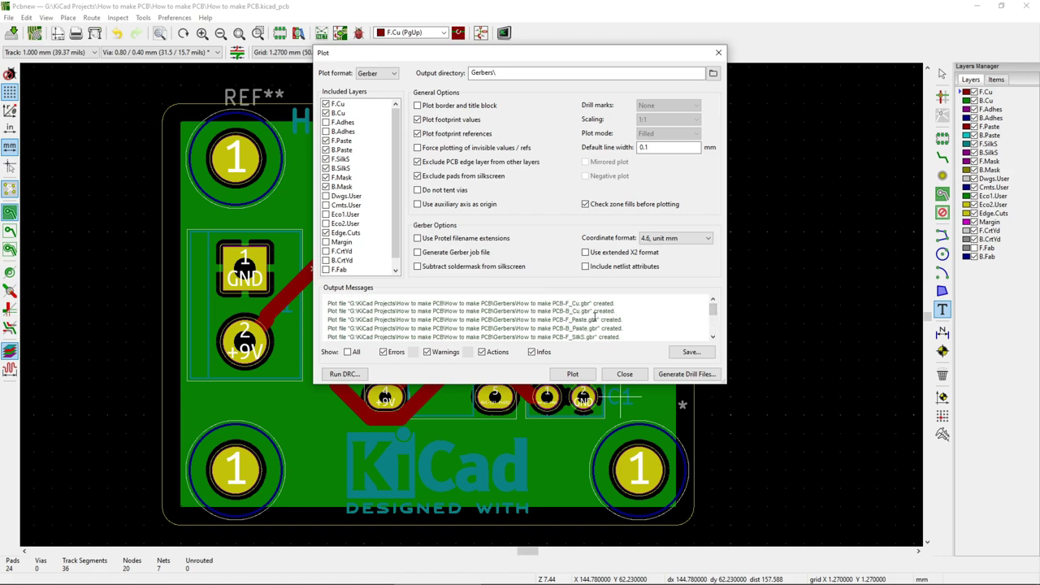
pyautogui.moveTo(712, 309); pyautogui.dragTo(714, 323)
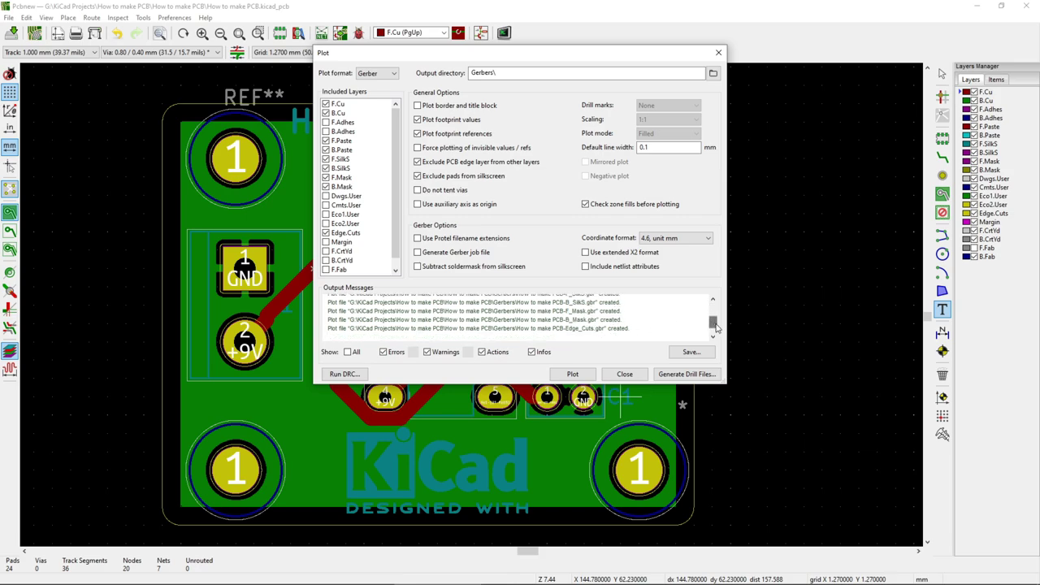
# Step: Generate the PTH and NPTH drill files into Gerbers and close both export dialogs
pyautogui.click(686, 375)
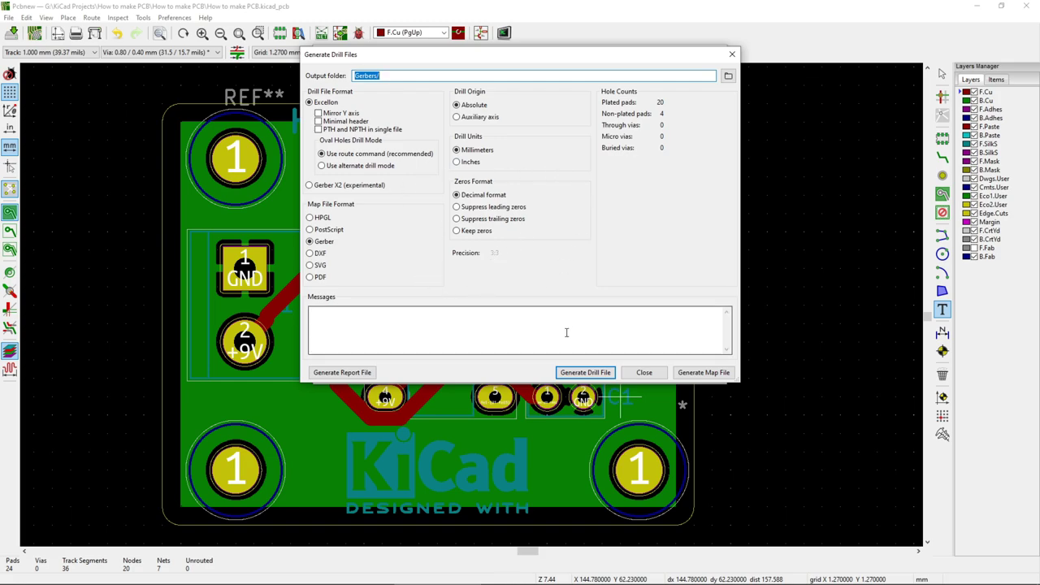
pyautogui.click(594, 376)
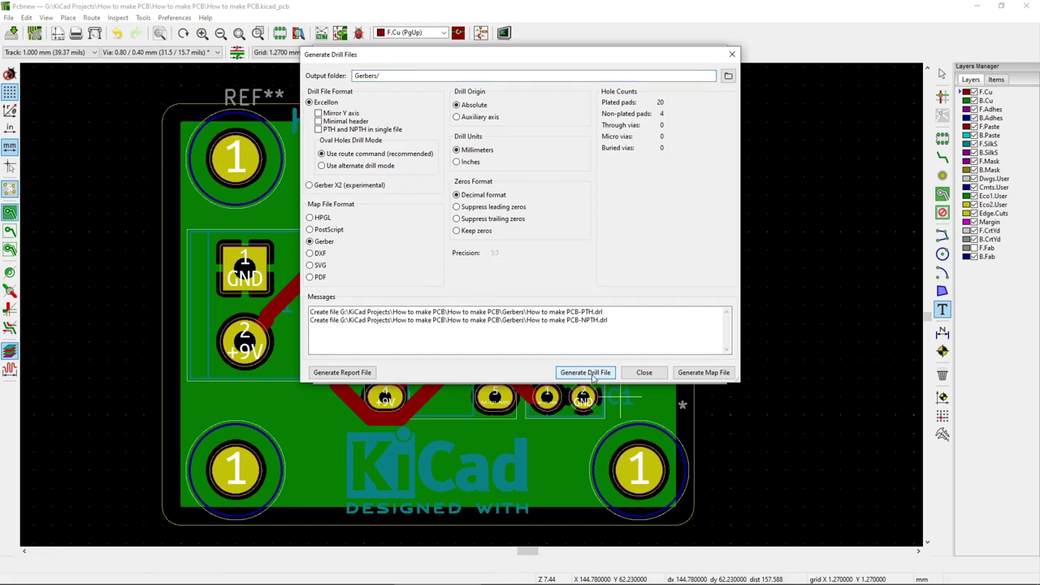
pyautogui.click(643, 373)
pyautogui.click(623, 373)
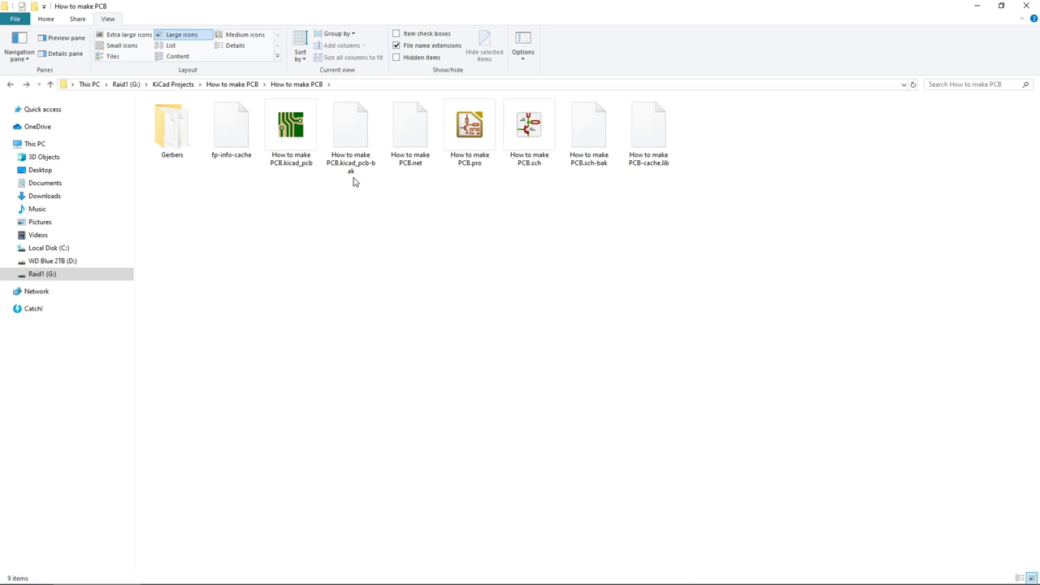
# Step: Select every file inside the Gerbers folder and add them to a Gerbers.rar archive
pyautogui.doubleClick(181, 148)
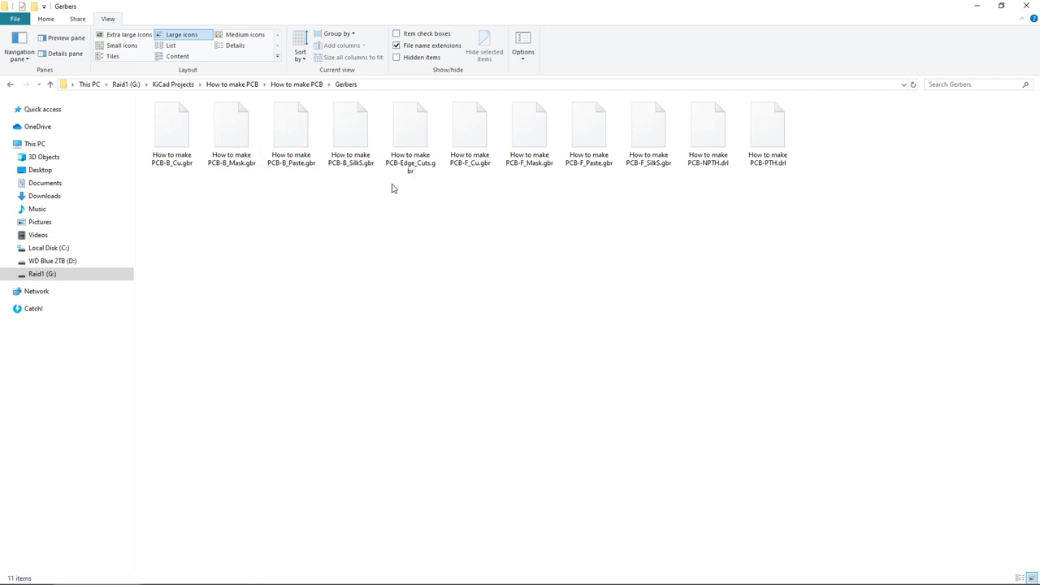
pyautogui.hotkey('ctrl', 'a')
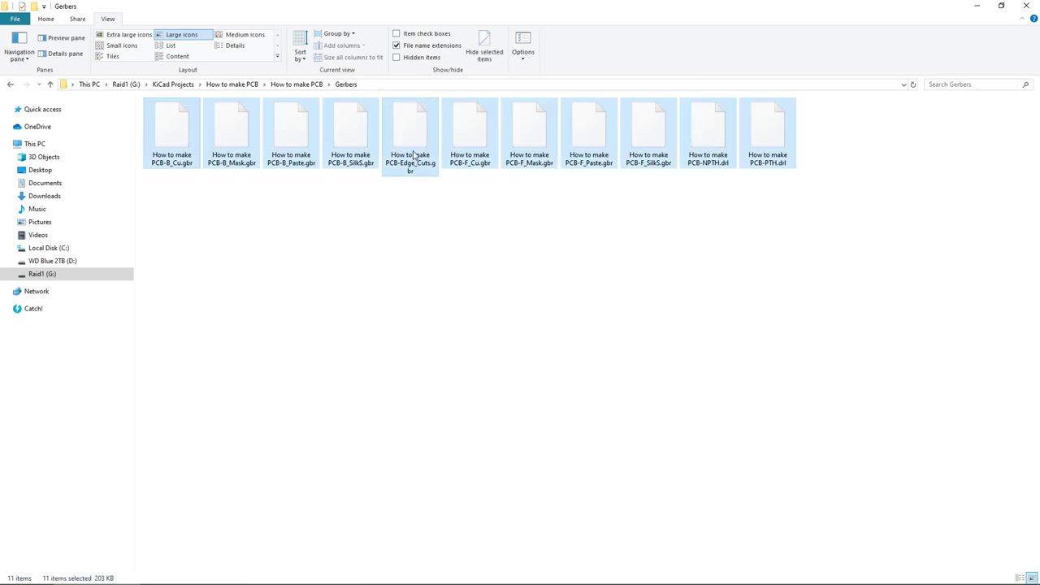
pyautogui.rightClick(411, 151)
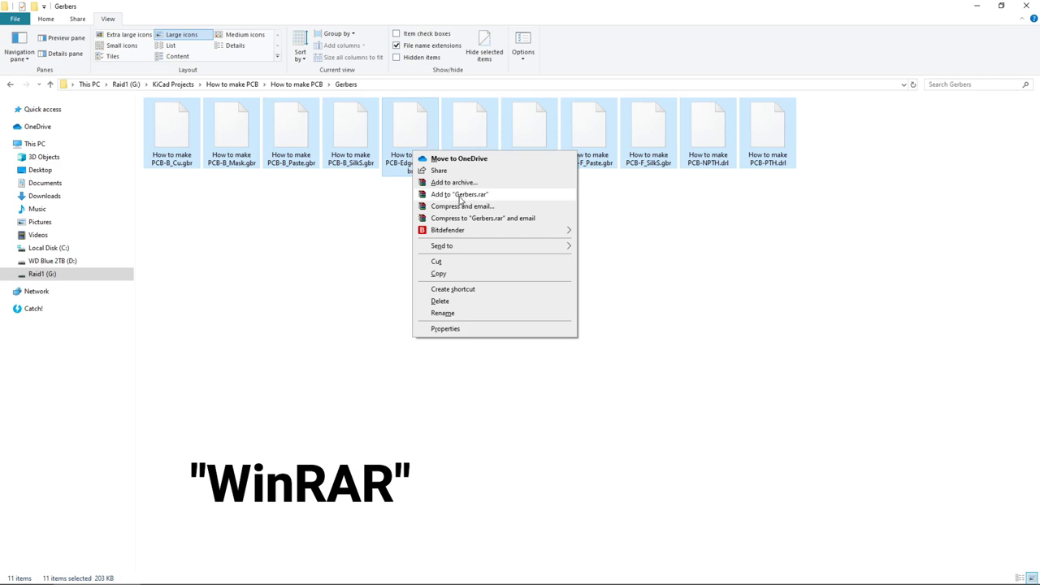
pyautogui.click(486, 196)
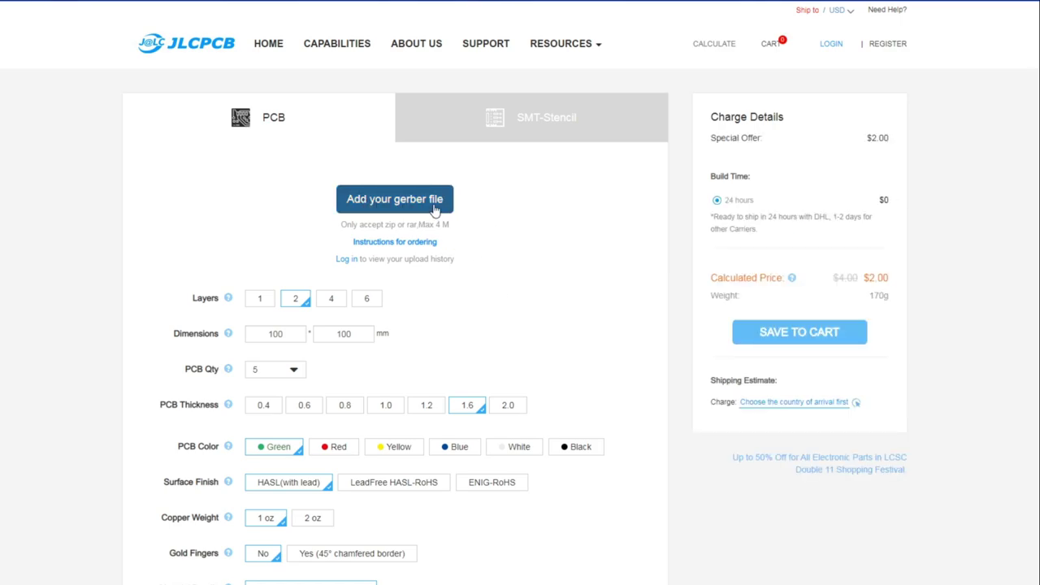
# Step: Upload Gerbers.rar from the Gerbers folder as the board's Gerber file on JLCPCB
pyautogui.click(411, 207)
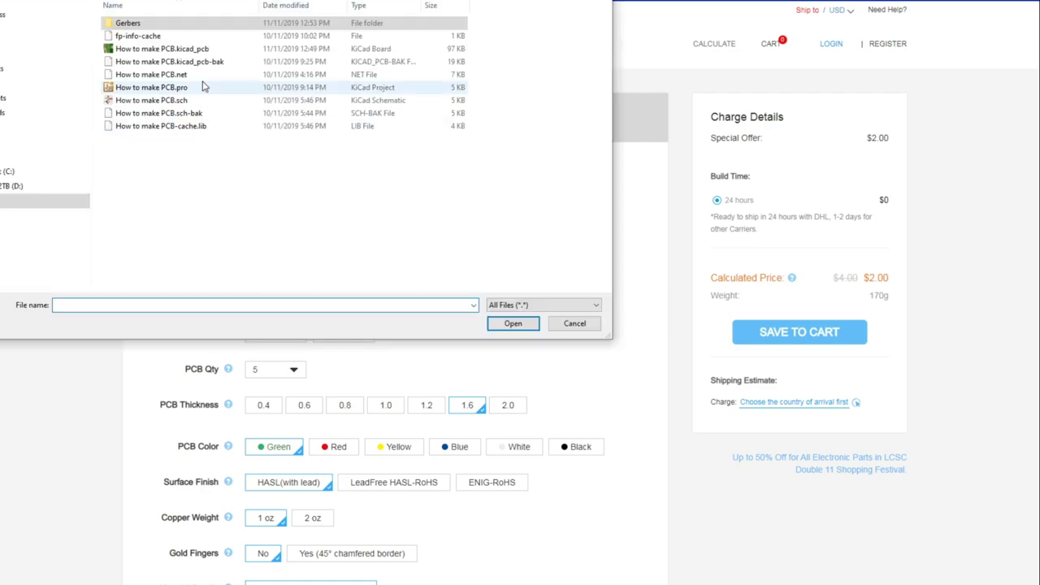
pyautogui.doubleClick(138, 24)
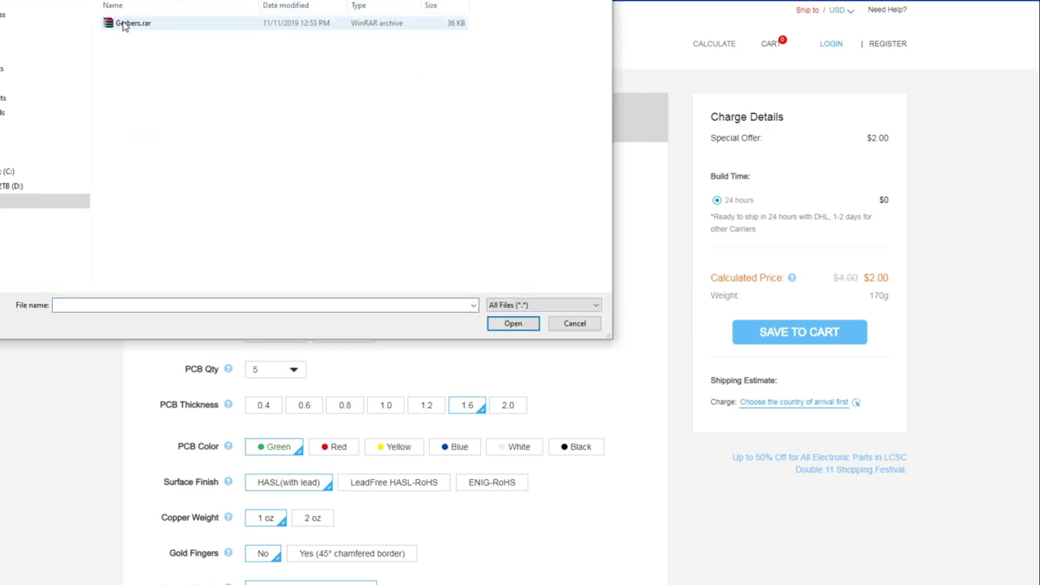
pyautogui.click(138, 27)
pyautogui.click(510, 324)
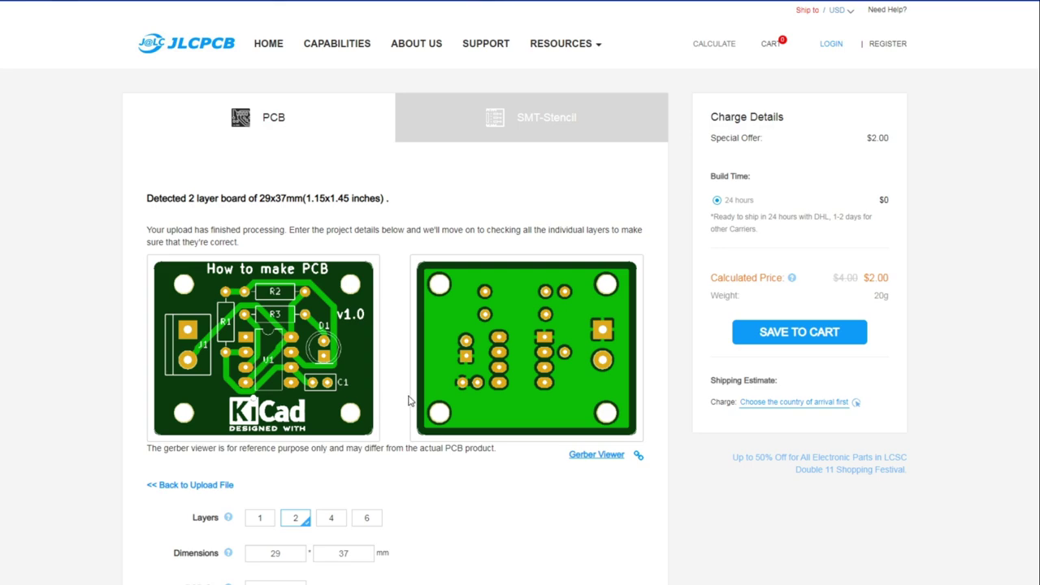
pyautogui.scroll(-2, 415, 402)
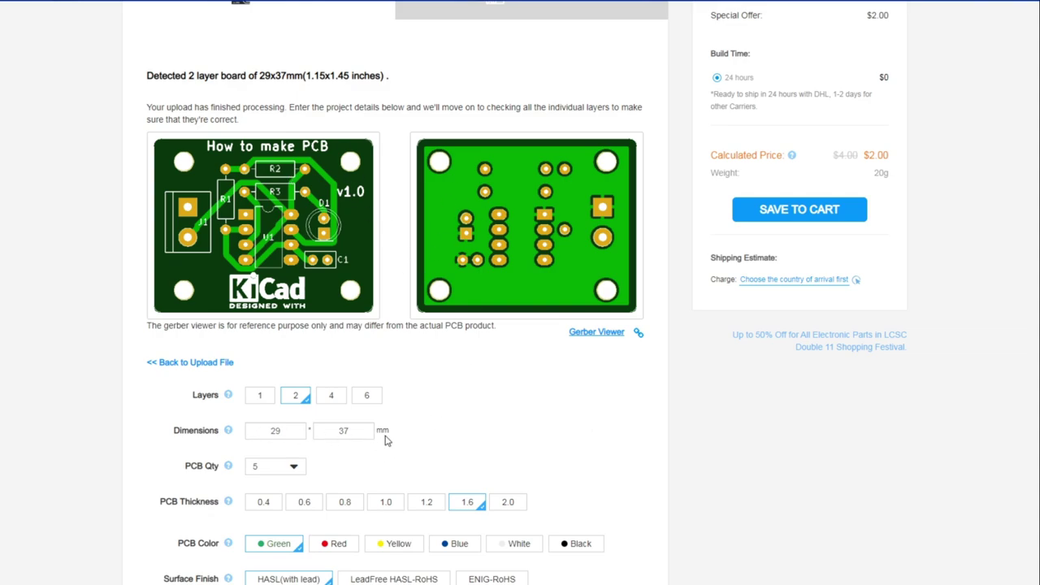
pyautogui.scroll(-1, 298, 436)
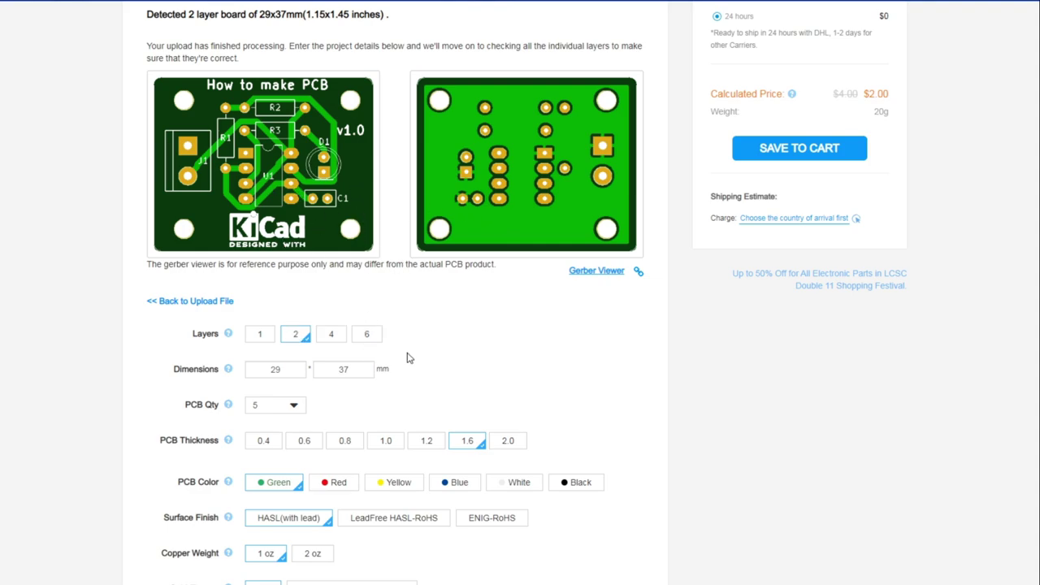
pyautogui.scroll(-2, 410, 349)
pyautogui.scroll(1, 368, 363)
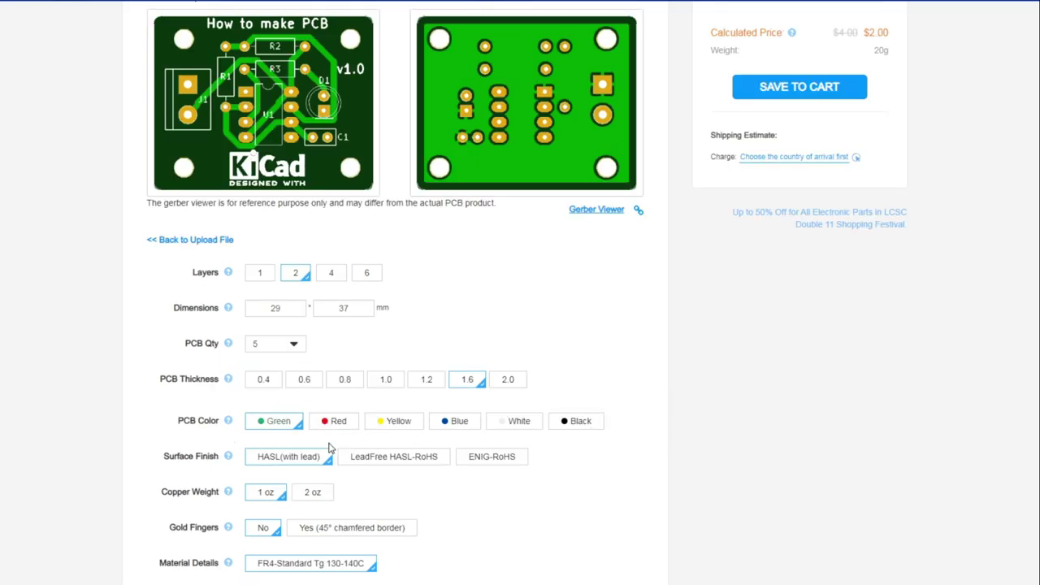
# Step: Set the PCB colour to Blue and look over the remaining order options
pyautogui.click(449, 429)
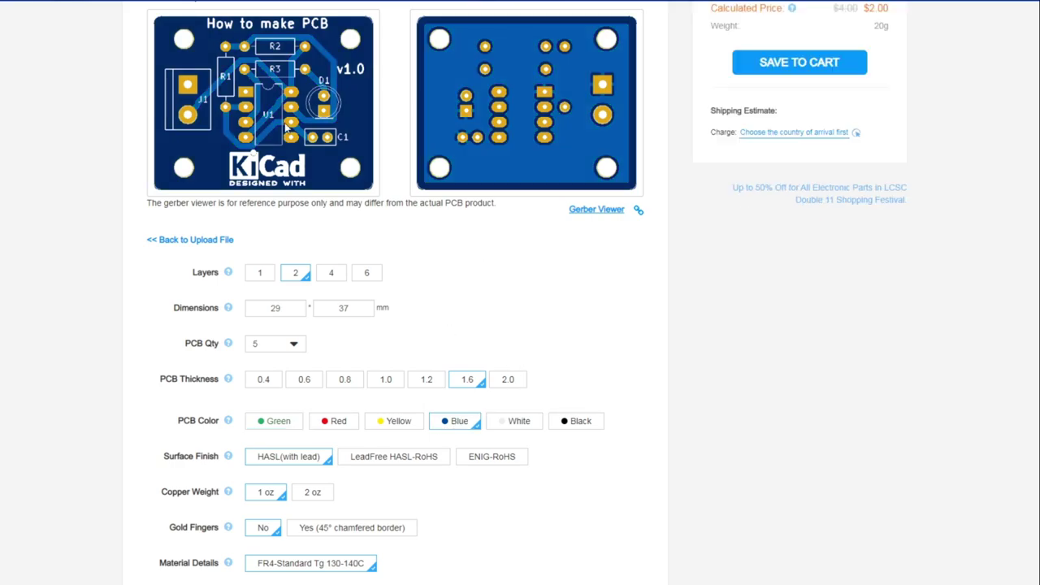
pyautogui.scroll(-1, 385, 494)
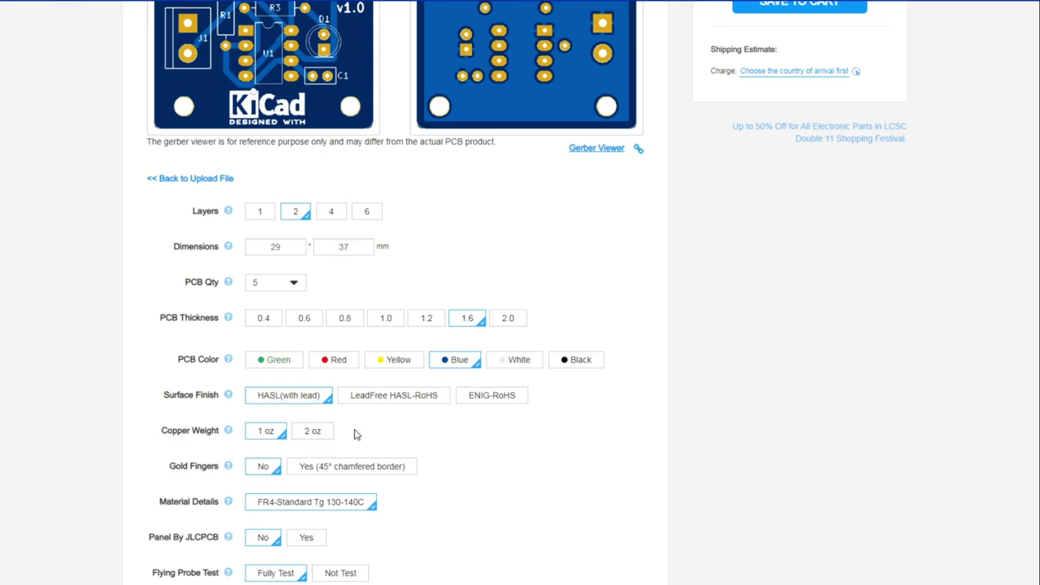
pyautogui.scroll(-3, 381, 439)
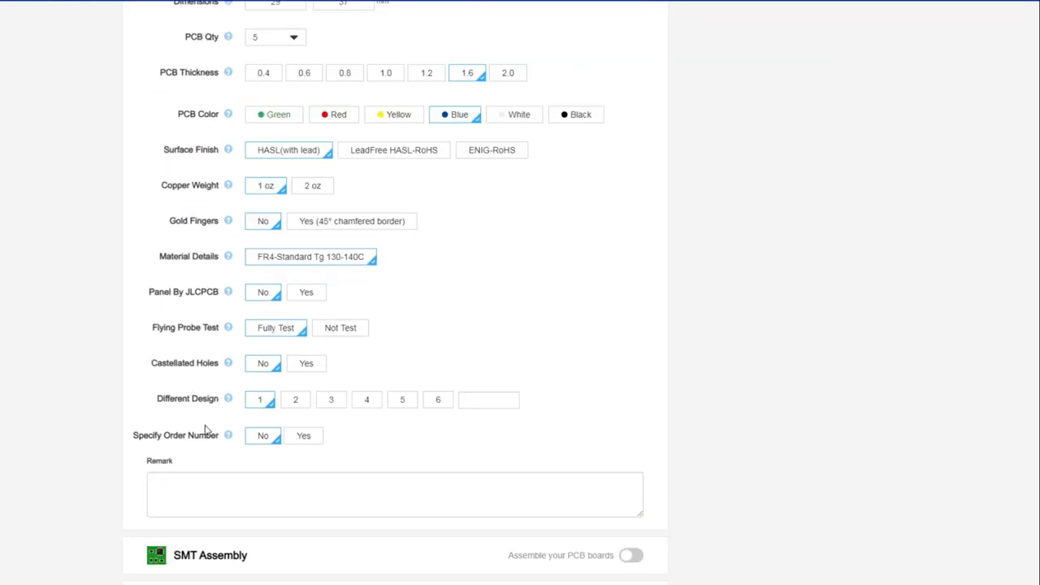
pyautogui.moveTo(230, 404)
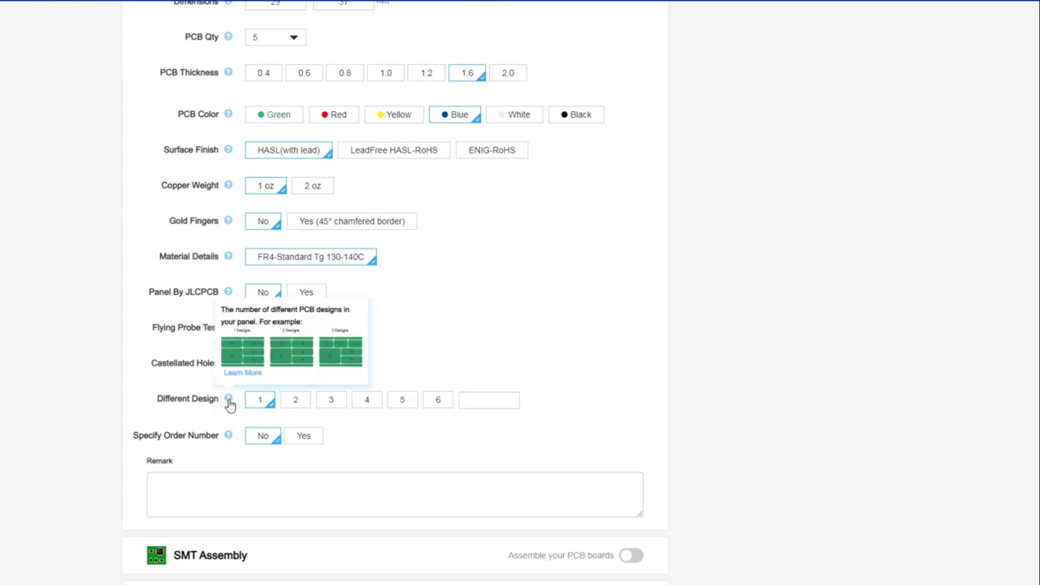
pyautogui.moveTo(232, 365)
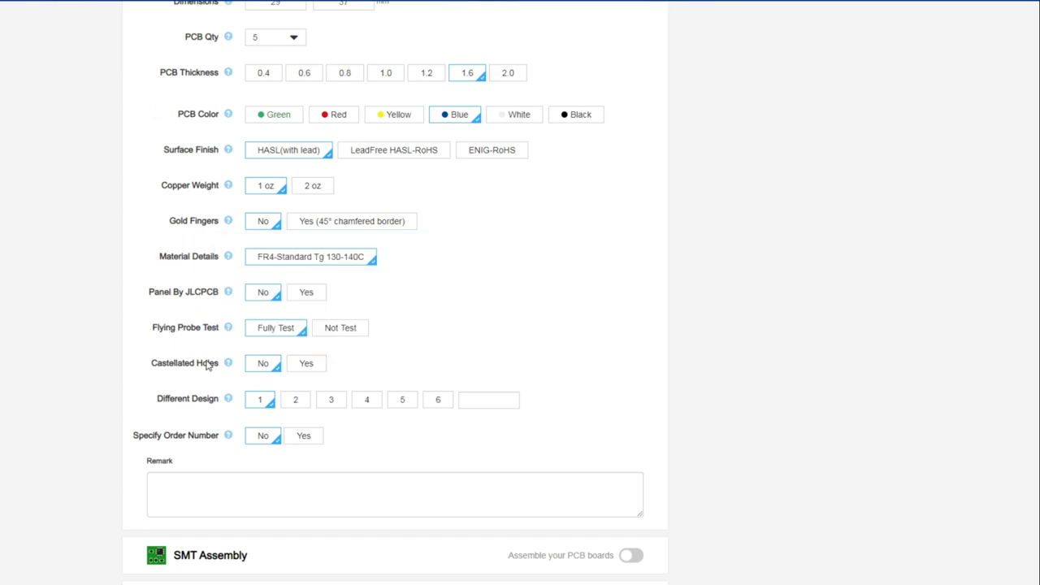
pyautogui.scroll(6, 183, 428)
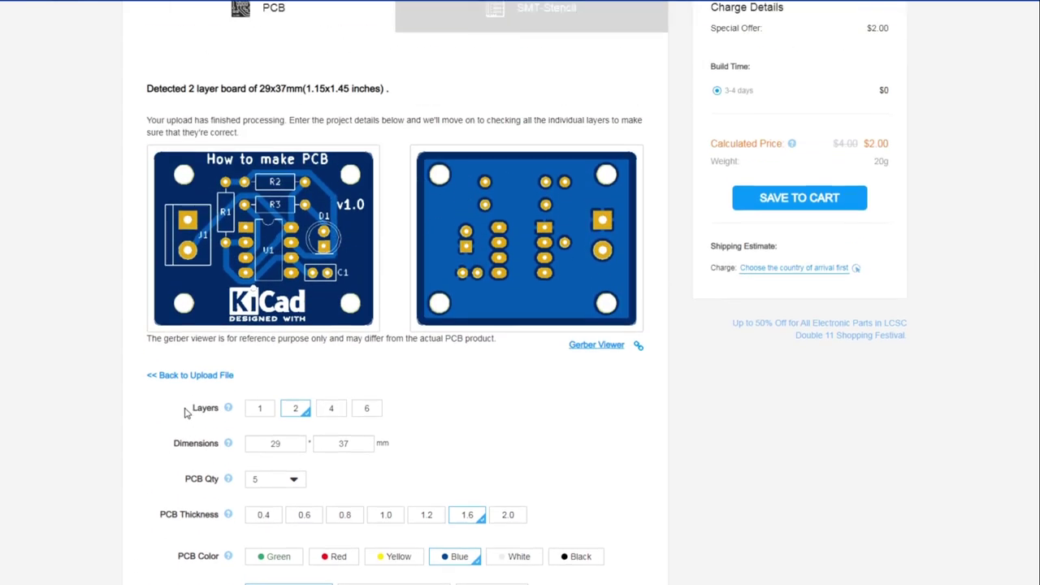